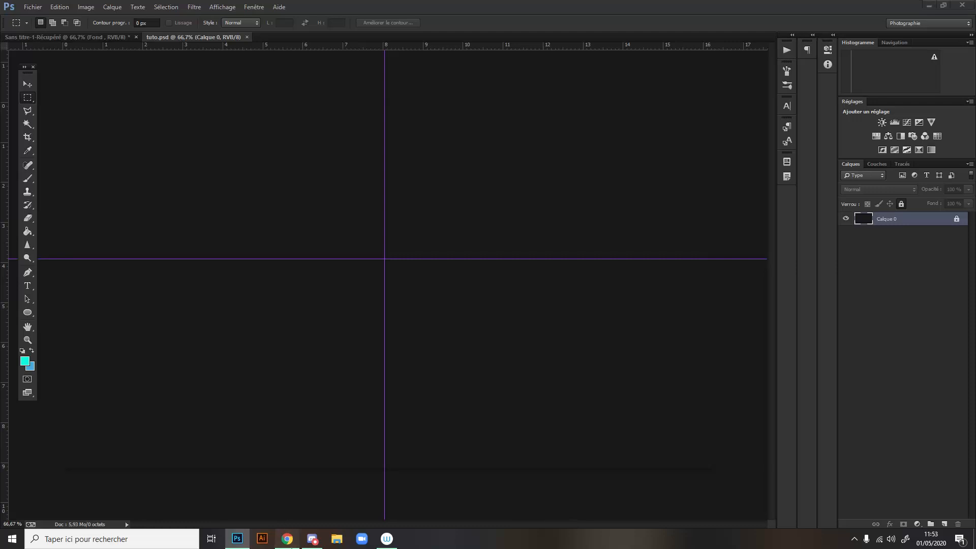
- Switch to Chrome, open DaFont from the search results and look through its recently added fonts
{"action": "left_click", "coordinate": [287, 539]}
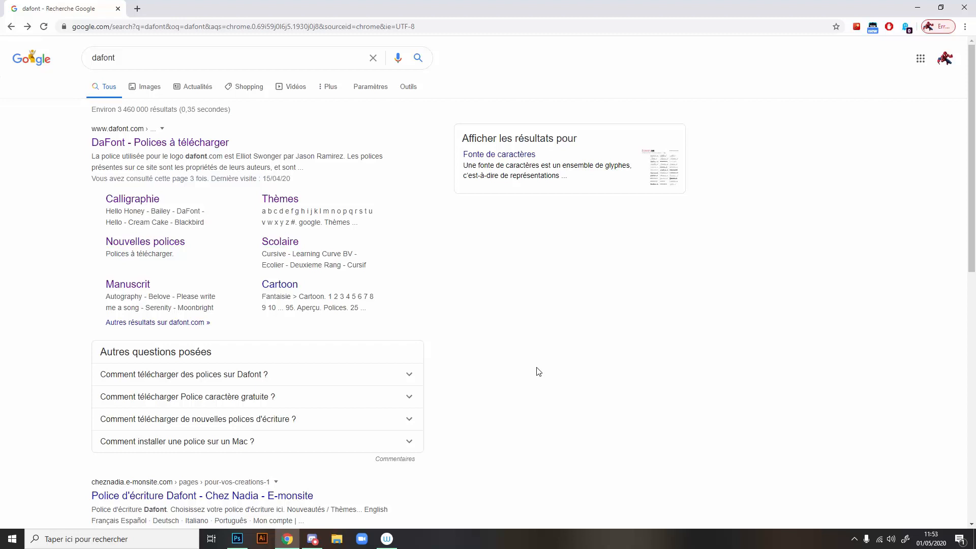
{"action": "left_click", "coordinate": [201, 146]}
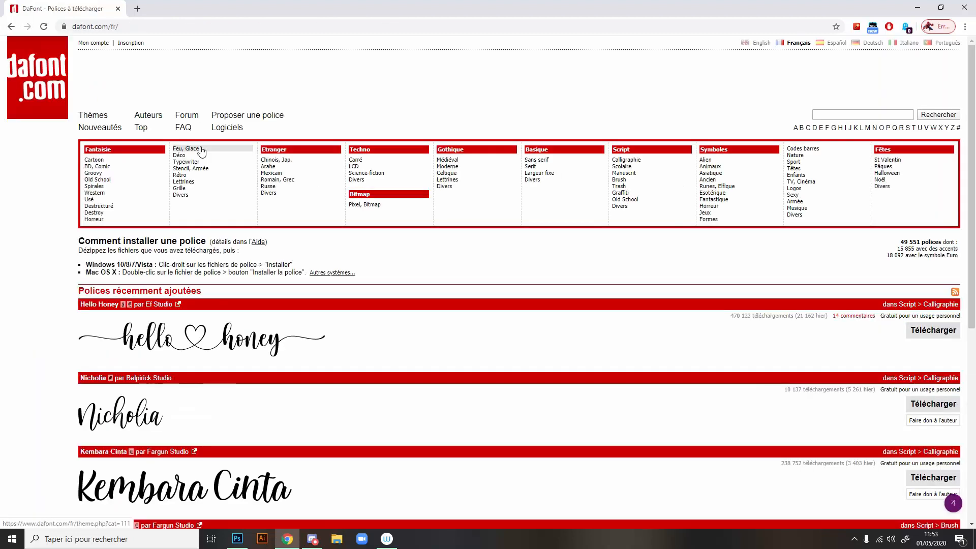
{"action": "scroll", "coordinate": [304, 203], "scroll_direction": "down", "scroll_amount": 3}
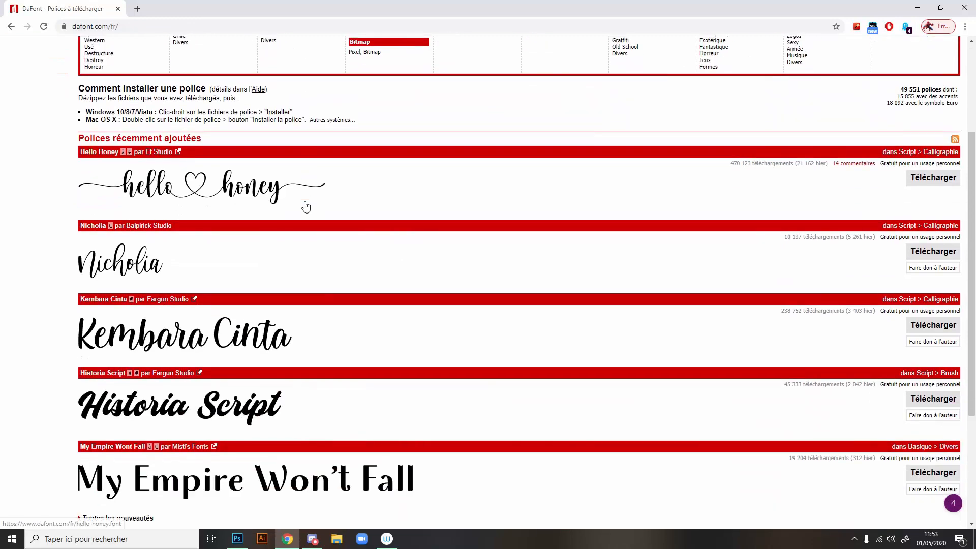
{"action": "scroll", "coordinate": [305, 206], "scroll_direction": "down", "scroll_amount": 3}
{"action": "scroll", "coordinate": [440, 214], "scroll_direction": "up", "scroll_amount": 6}
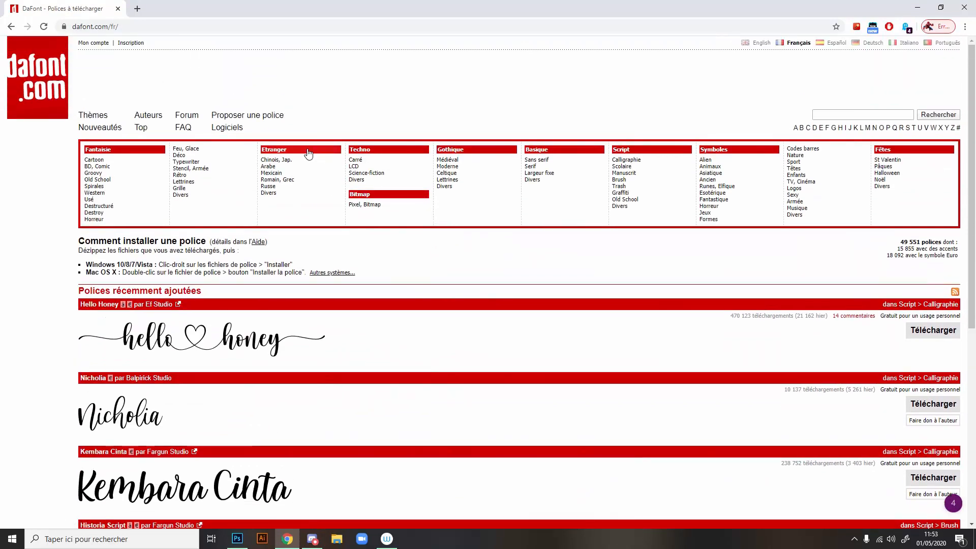
- Browse the Chinois, Jap. fonts in DaFont's Etranger category
{"action": "left_click", "coordinate": [279, 160]}
{"action": "scroll", "coordinate": [231, 256], "scroll_direction": "down", "scroll_amount": 10}
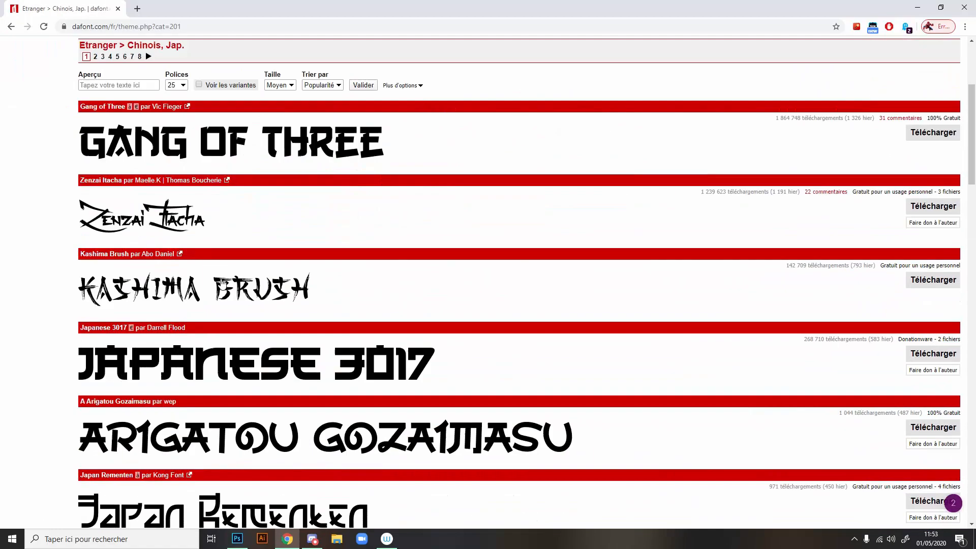
{"action": "scroll", "coordinate": [236, 268], "scroll_direction": "up", "scroll_amount": 6}
{"action": "scroll", "coordinate": [238, 269], "scroll_direction": "up", "scroll_amount": 5}
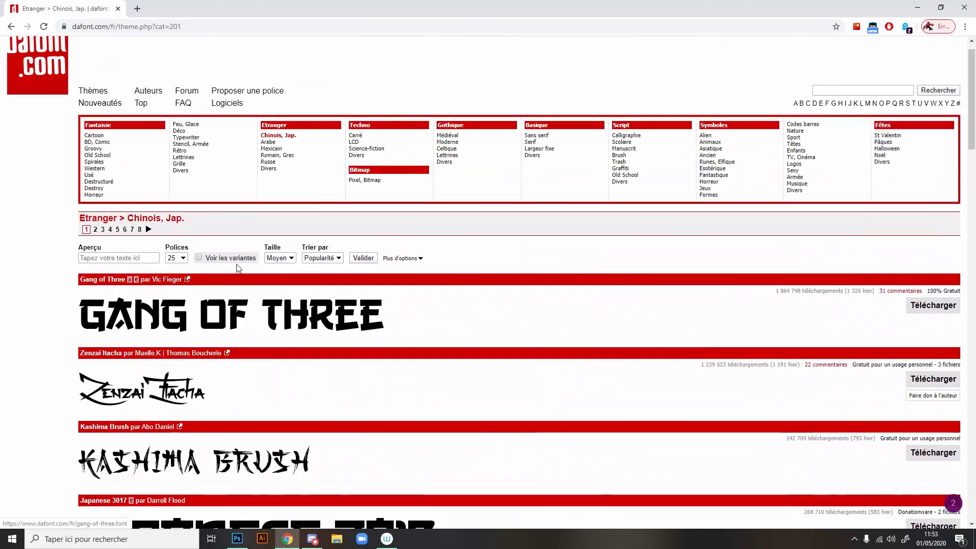
- Browse the Carré fonts in DaFont's Techno category
{"action": "left_click", "coordinate": [371, 162]}
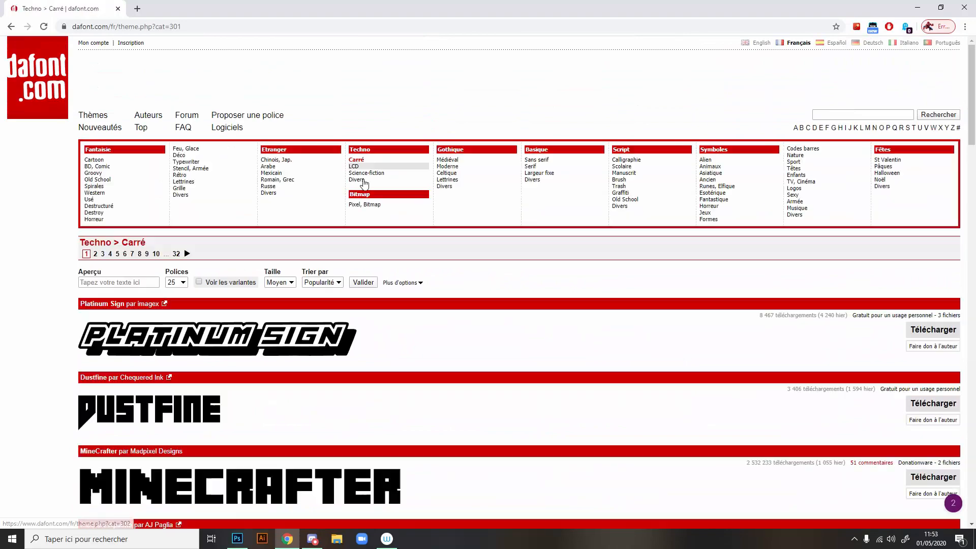
{"action": "scroll", "coordinate": [467, 282], "scroll_direction": "down", "scroll_amount": 8}
{"action": "scroll", "coordinate": [467, 282], "scroll_direction": "down", "scroll_amount": 11}
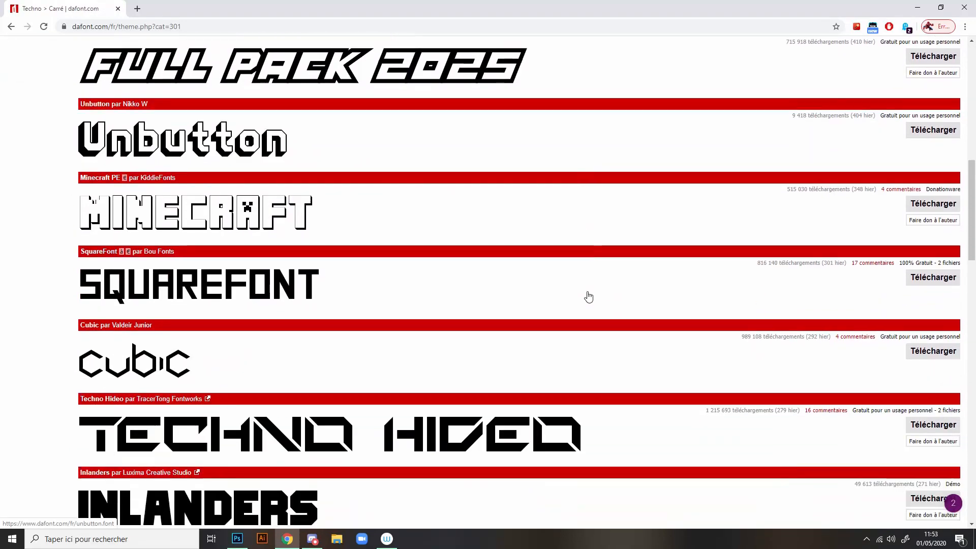
{"action": "scroll", "coordinate": [572, 321], "scroll_direction": "up", "scroll_amount": 18}
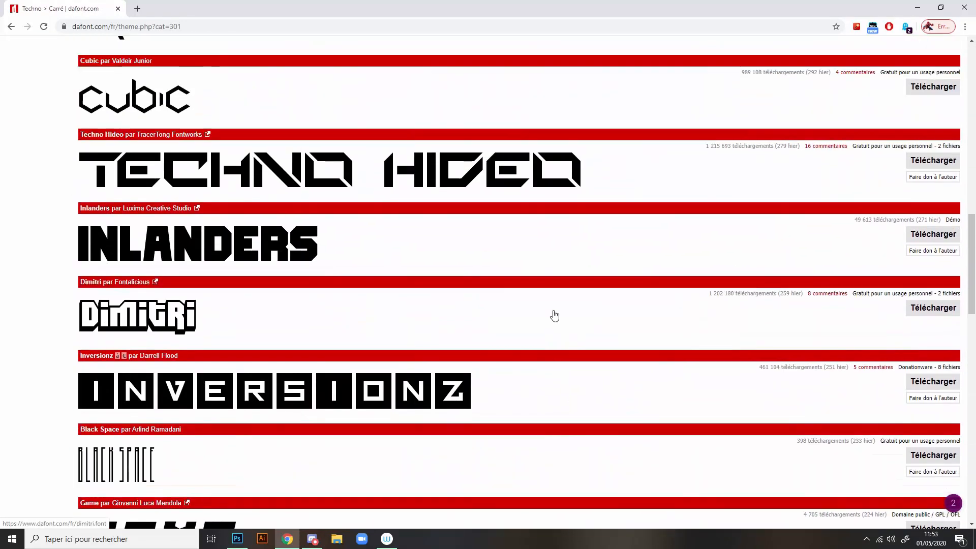
{"action": "scroll", "coordinate": [531, 307], "scroll_direction": "up", "scroll_amount": 1}
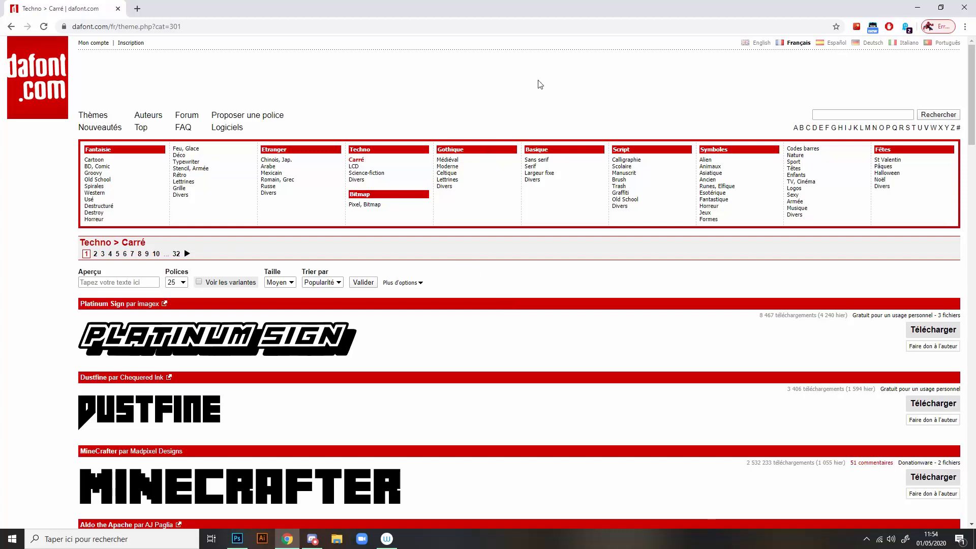
- Return to Photoshop and add the 72 pt turquoise text AOSE to the tuto.psd canvas
{"action": "left_click", "coordinate": [913, 6]}
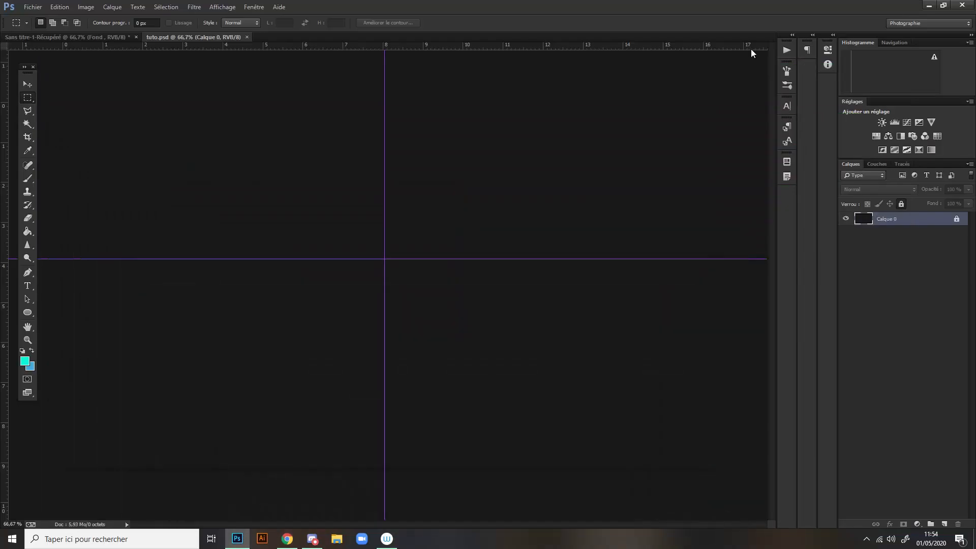
{"action": "left_click", "coordinate": [23, 289]}
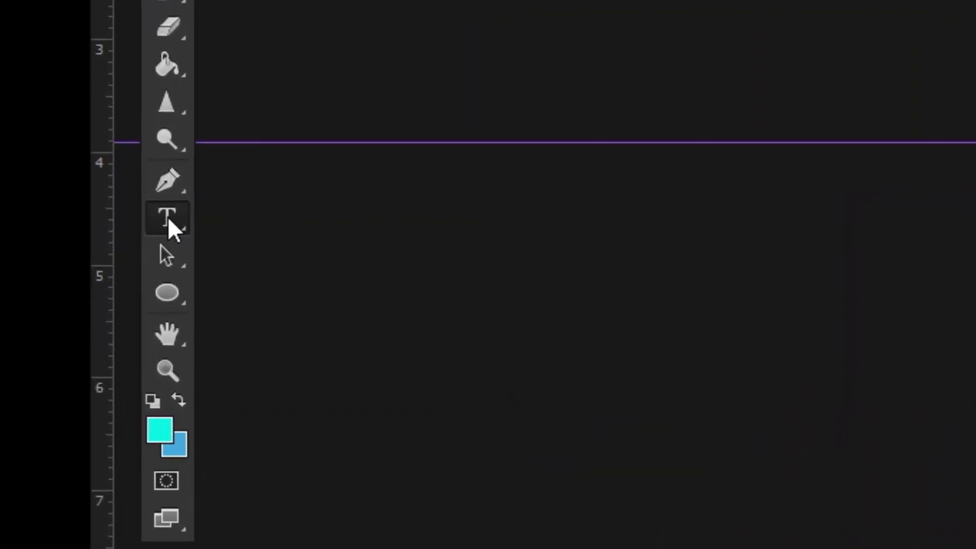
{"action": "left_click", "coordinate": [937, 151]}
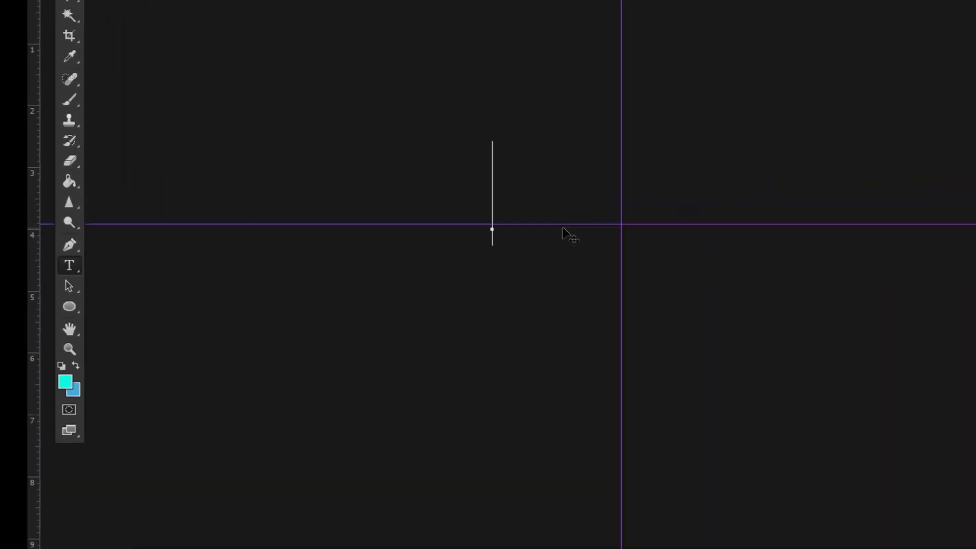
{"action": "type", "text": "AOSE"}
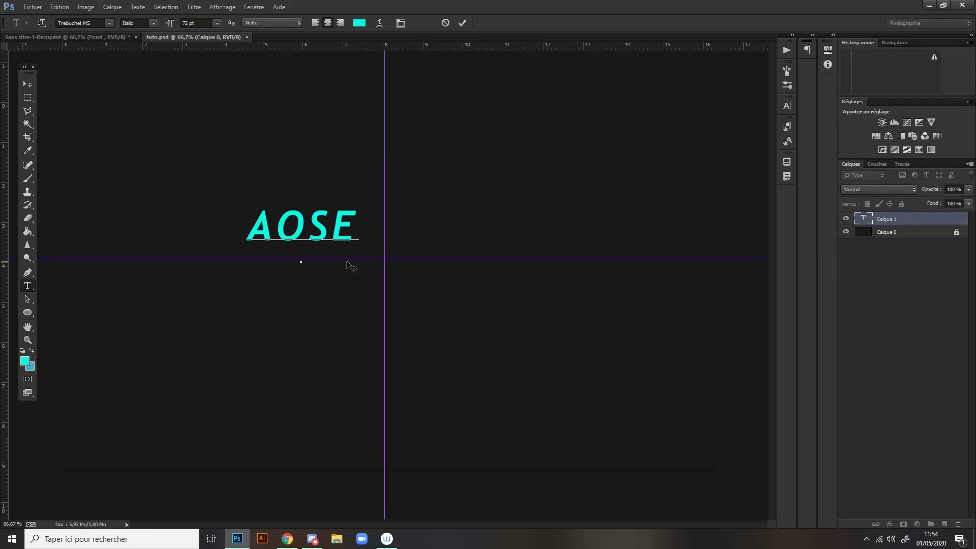
{"action": "left_click", "coordinate": [461, 23]}
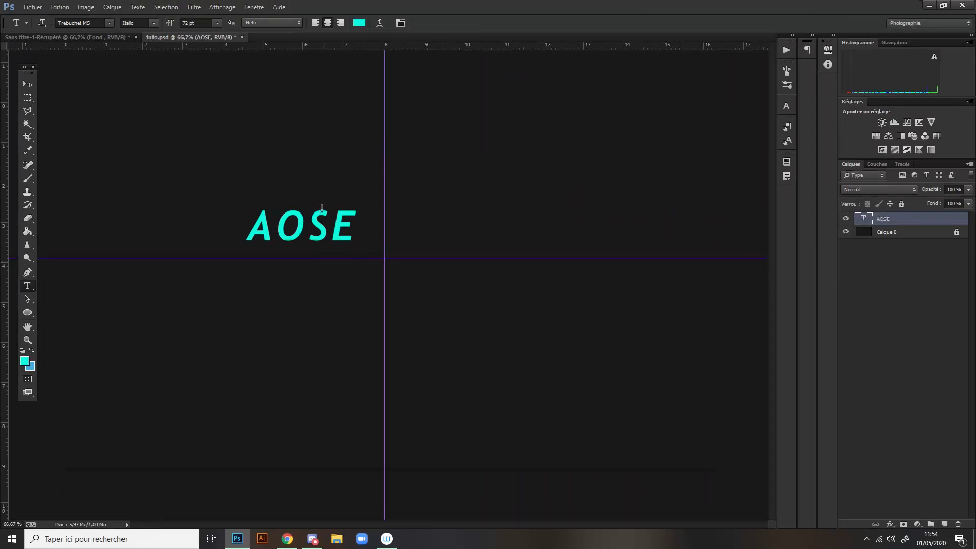
- Move the AOSE text onto the intersection of the two guides with Free Transform
{"action": "key", "text": "ctrl+t"}
{"action": "left_click_drag", "start_coordinate": [321, 231], "coordinate": [403, 263]}
{"action": "left_click", "coordinate": [512, 22]}
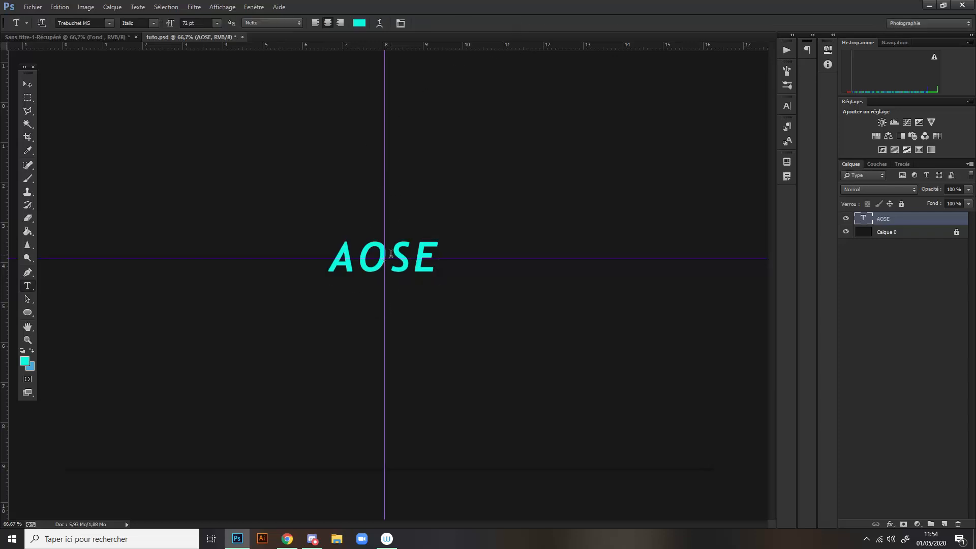
- Change the font of the AOSE text to Dispence
{"action": "double_click", "coordinate": [336, 257]}
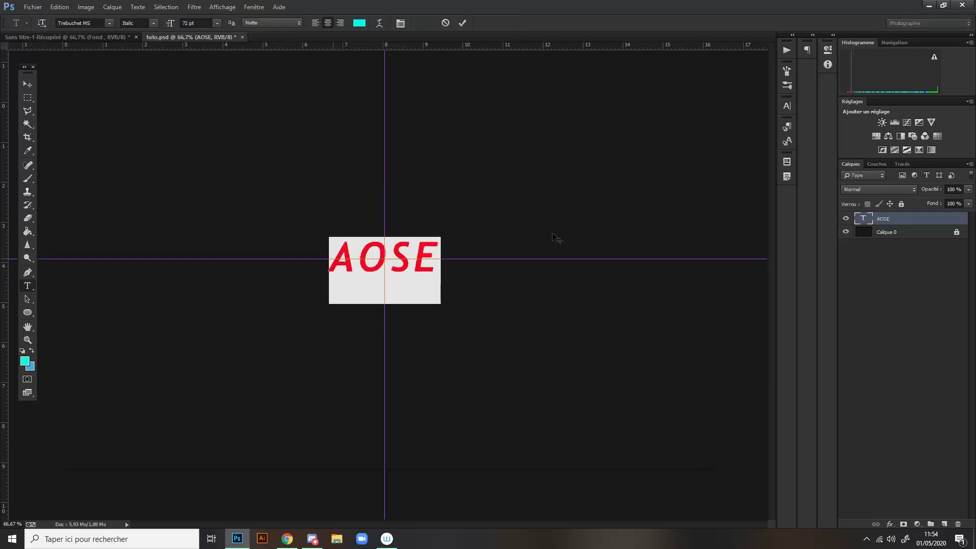
{"action": "left_click", "coordinate": [159, 34]}
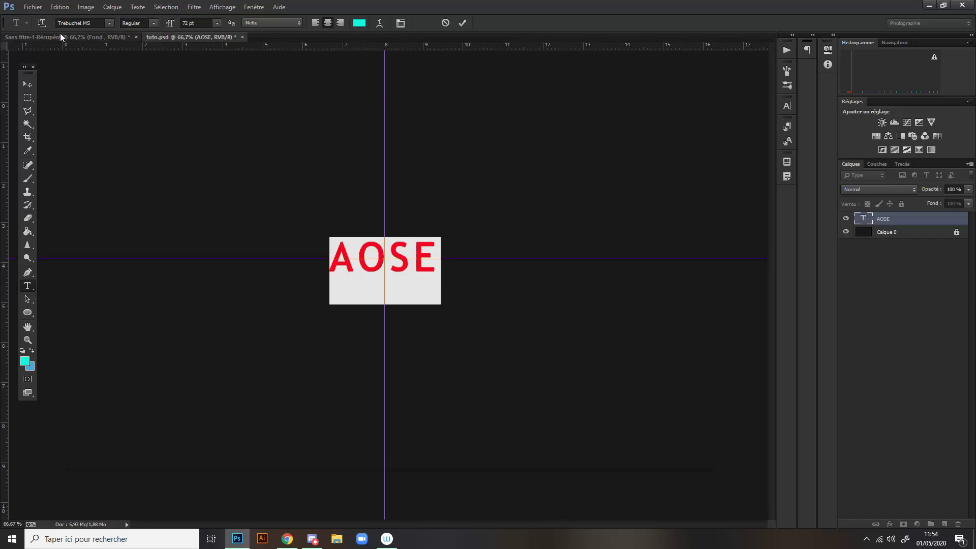
{"action": "left_click", "coordinate": [110, 23]}
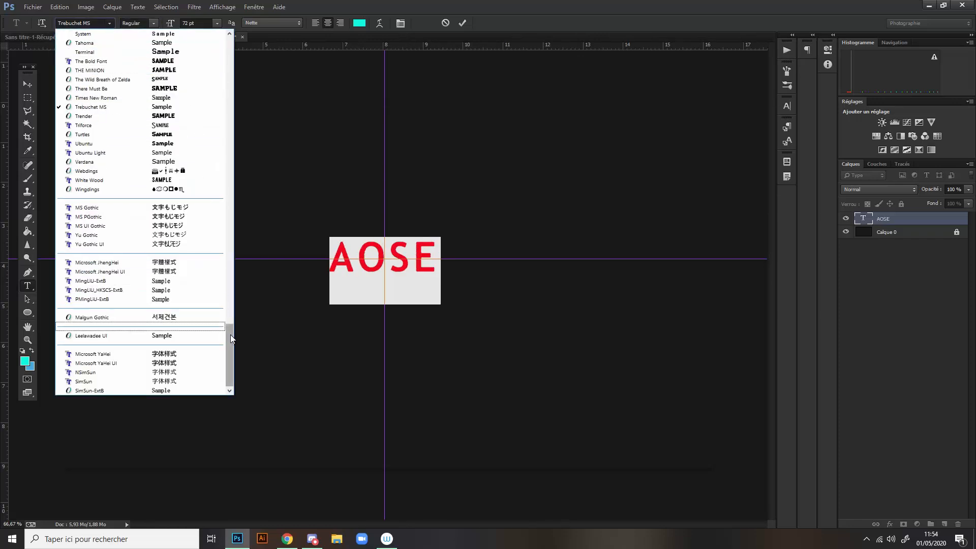
{"action": "left_click_drag", "start_coordinate": [230, 334], "coordinate": [211, 115]}
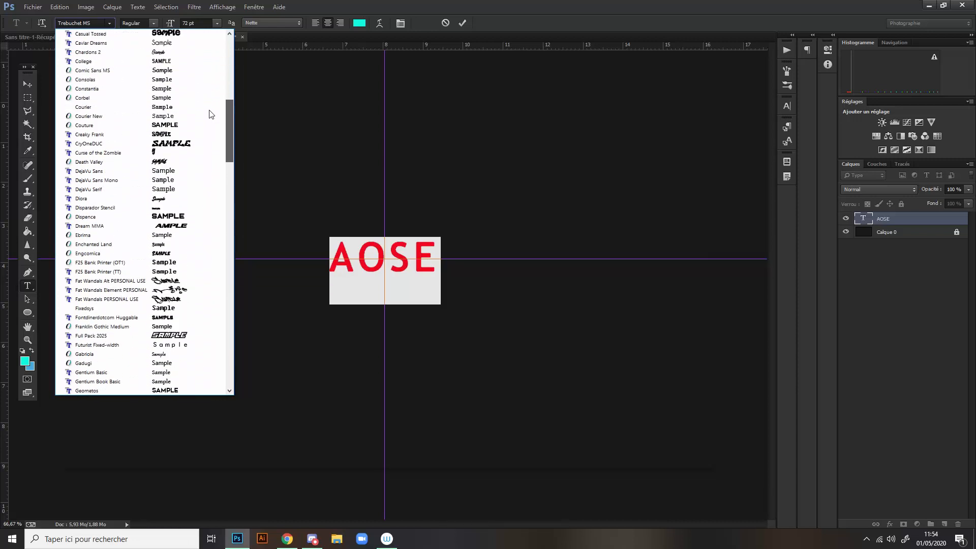
{"action": "left_click", "coordinate": [130, 217]}
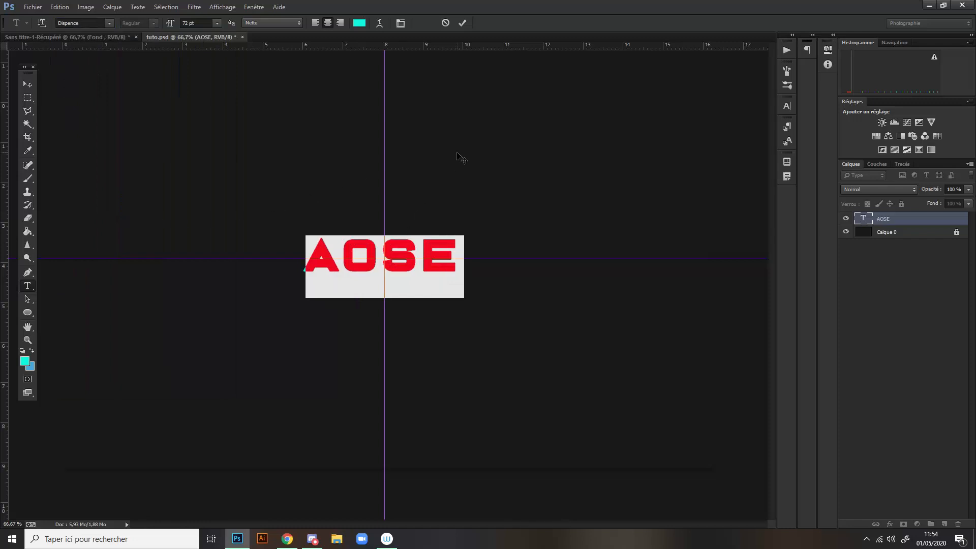
{"action": "left_click", "coordinate": [463, 23]}
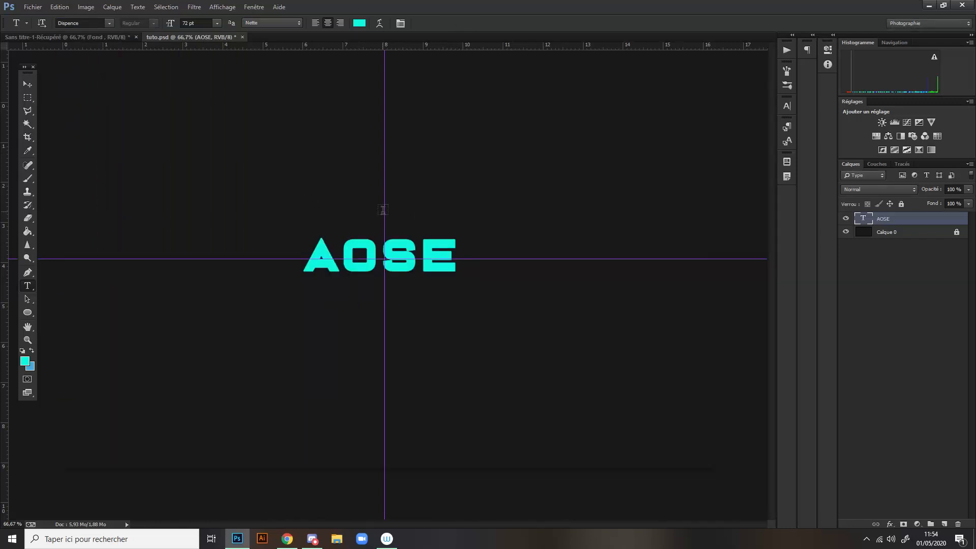
- Recentre the AOSE text on the guide intersection by shifting it slightly down with Free Transform
{"action": "key", "text": "ctrl+t"}
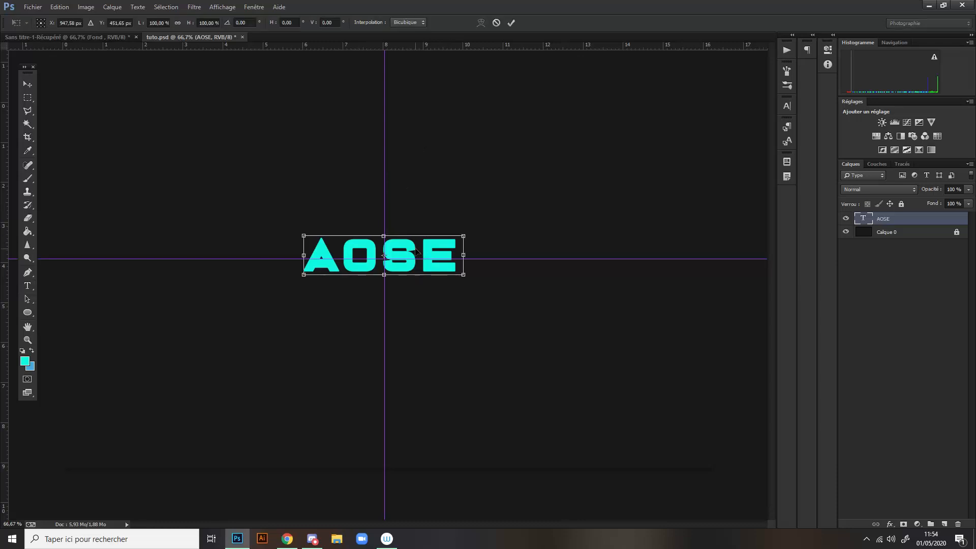
{"action": "left_click_drag", "start_coordinate": [417, 251], "coordinate": [416, 255]}
{"action": "left_click", "coordinate": [511, 23]}
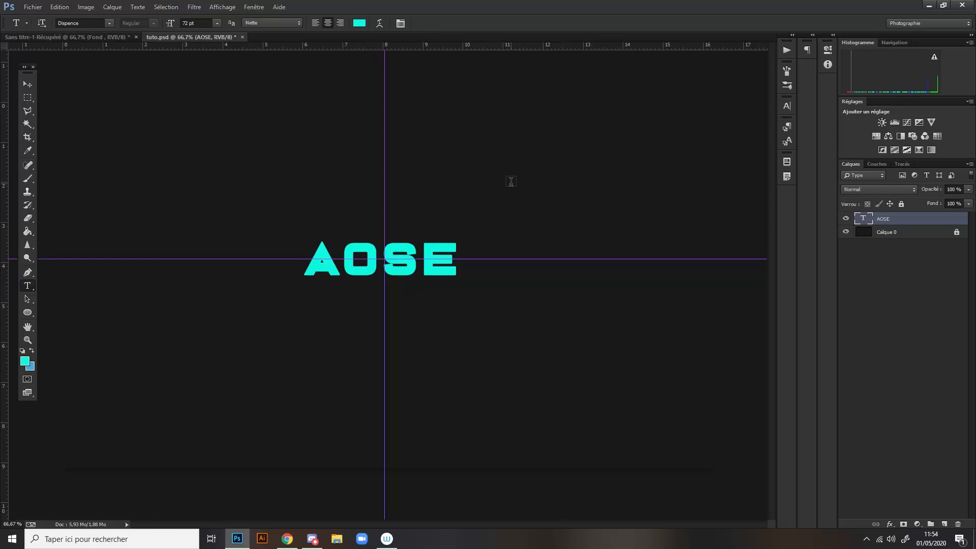
{"action": "left_click", "coordinate": [32, 88]}
{"action": "key", "text": "ctrl+t"}
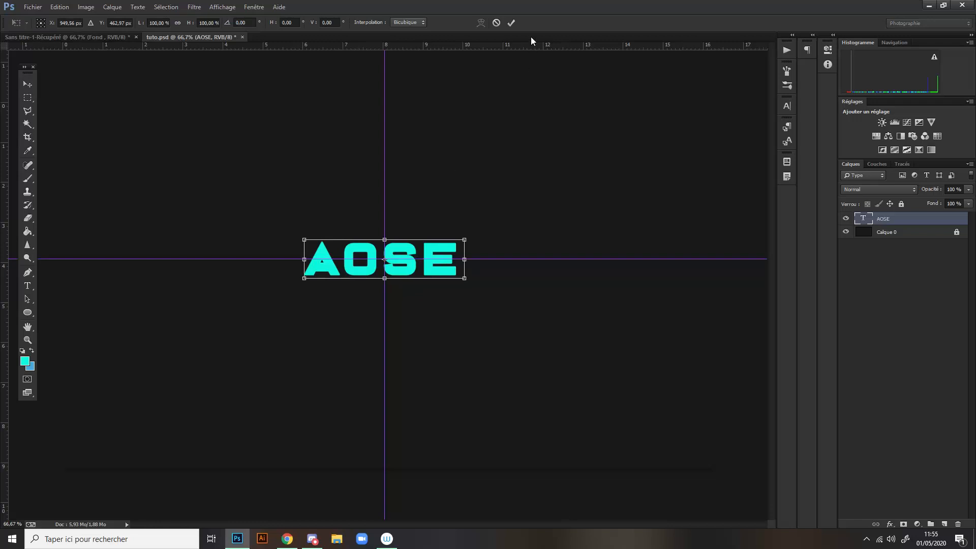
{"action": "left_click", "coordinate": [512, 22]}
- Scale the AOSE text proportionally from its centre to about 127 % with Free Transform
{"action": "key", "text": "ctrl+plus"}
{"action": "key", "text": "ctrl+plus"}
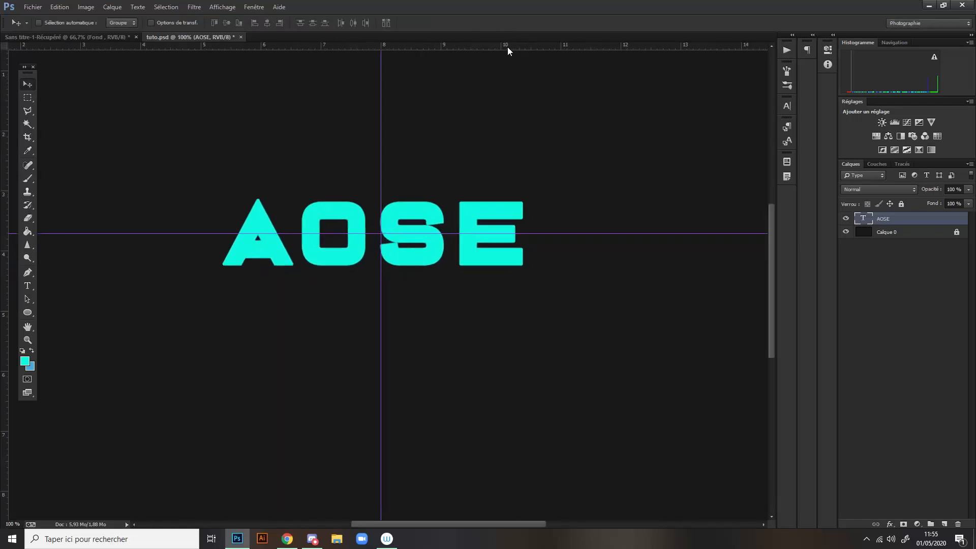
{"action": "key", "text": "ctrl+minus"}
{"action": "key", "text": "ctrl+minus"}
{"action": "key", "text": "ctrl+minus"}
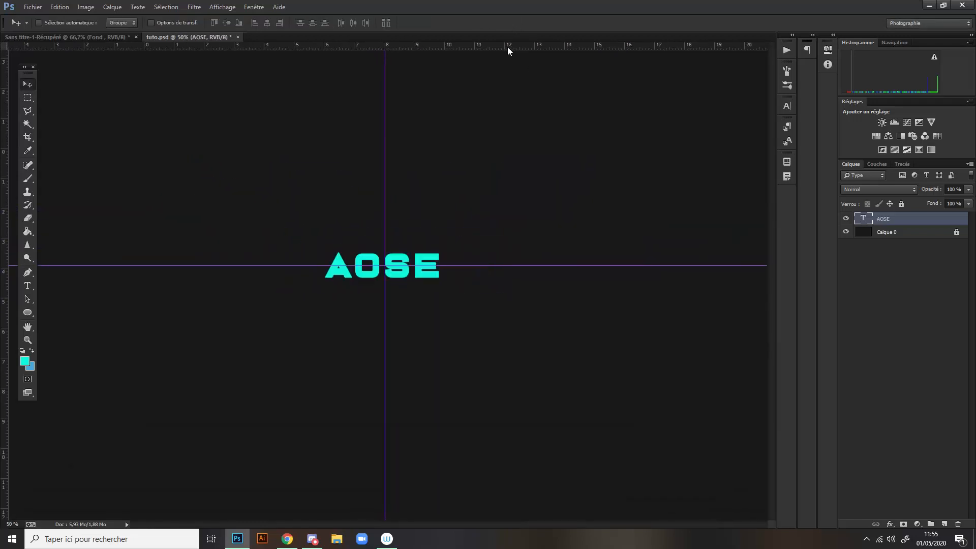
{"action": "key", "text": "ctrl+t"}
{"action": "mouse_move", "coordinate": [445, 280]}
{"action": "left_mouse_down"}
{"action": "mouse_move", "coordinate": [470, 287]}
{"action": "mouse_move", "coordinate": [443, 276]}
{"action": "left_mouse_up"}
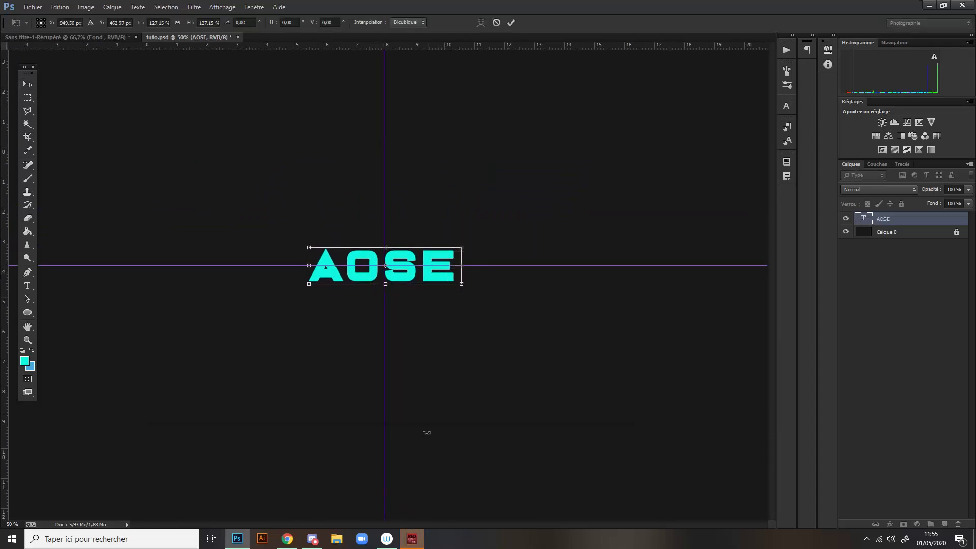
- Close the Link application and dismiss its bug report form without submitting it
{"action": "right_click", "coordinate": [412, 537]}
{"action": "left_click", "coordinate": [409, 518]}
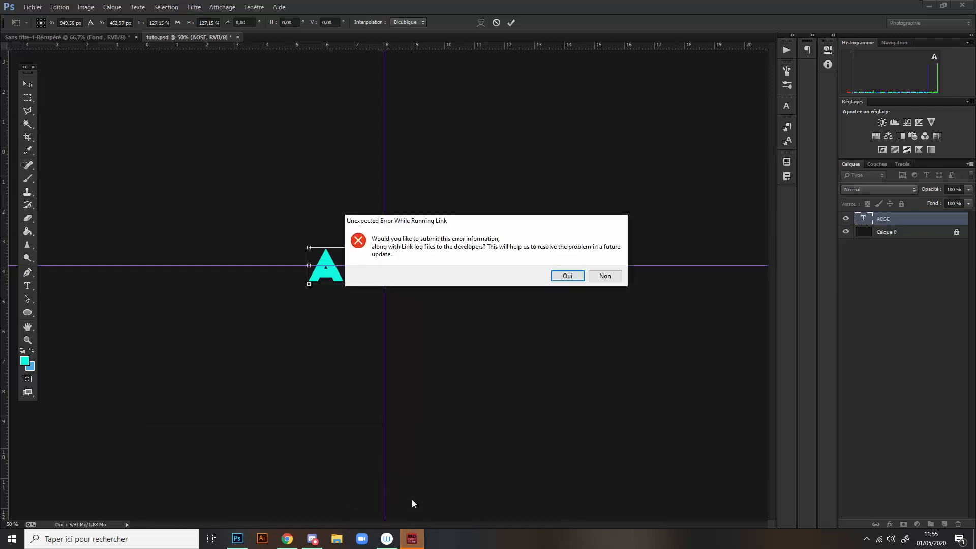
{"action": "left_click", "coordinate": [567, 276]}
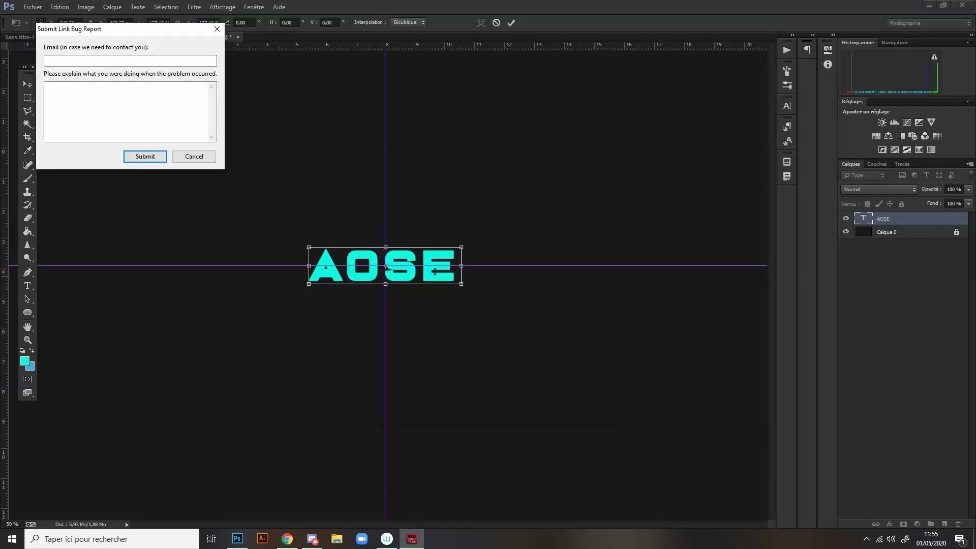
{"action": "left_click", "coordinate": [219, 31]}
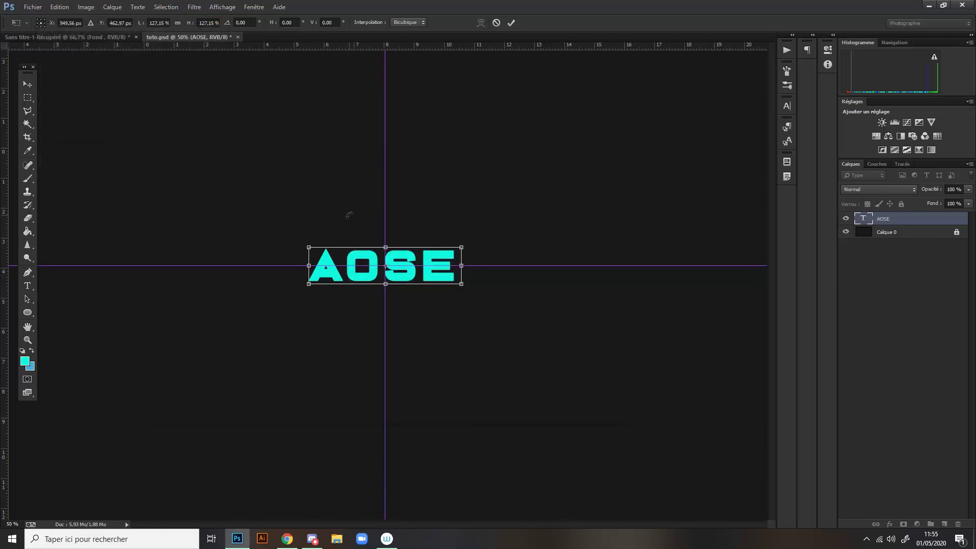
- Enlarge the AOSE text further from its centre and apply the transformation
{"action": "key", "text": "ctrl+plus"}
{"action": "key", "text": "ctrl+plus"}
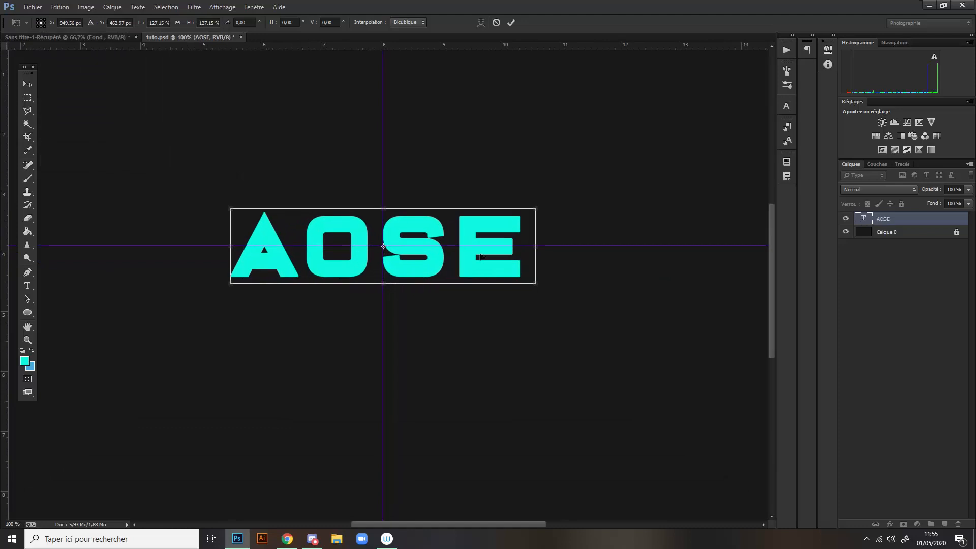
{"action": "left_click_drag", "start_coordinate": [540, 285], "coordinate": [512, 265]}
{"action": "left_click", "coordinate": [513, 25]}
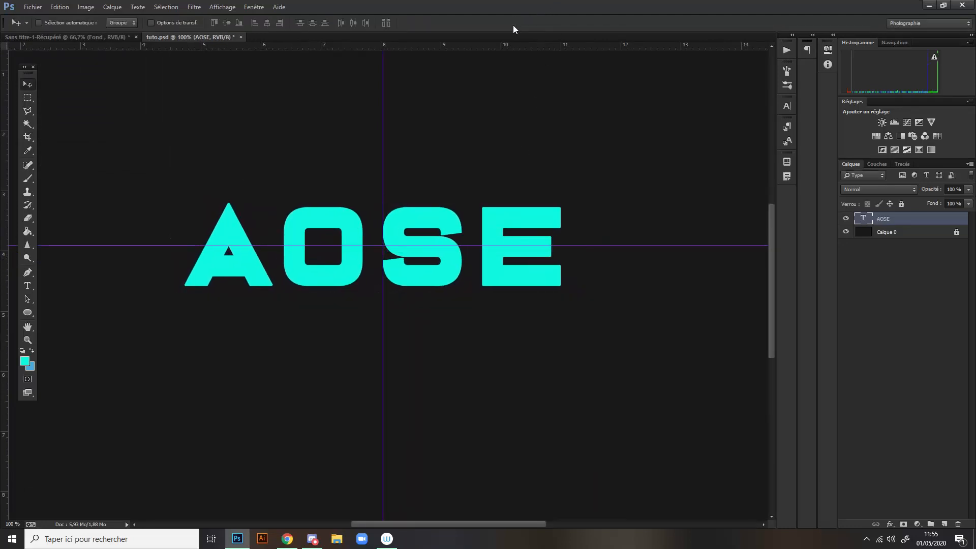
- Duplicate the AOSE text layer
{"action": "key", "text": "ctrl+minus"}
{"action": "key", "text": "ctrl+minus"}
{"action": "key", "text": "ctrl+plus"}
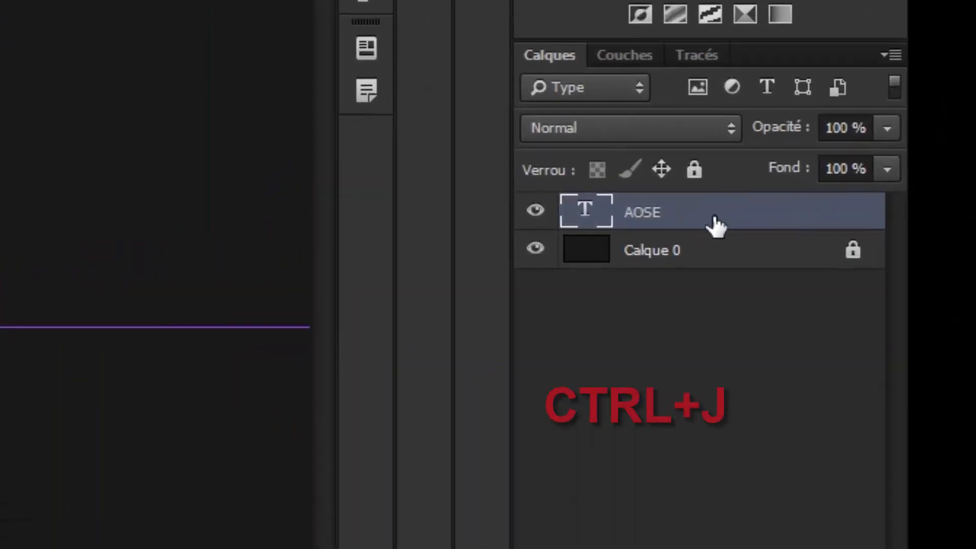
{"action": "key", "text": "ctrl+j"}
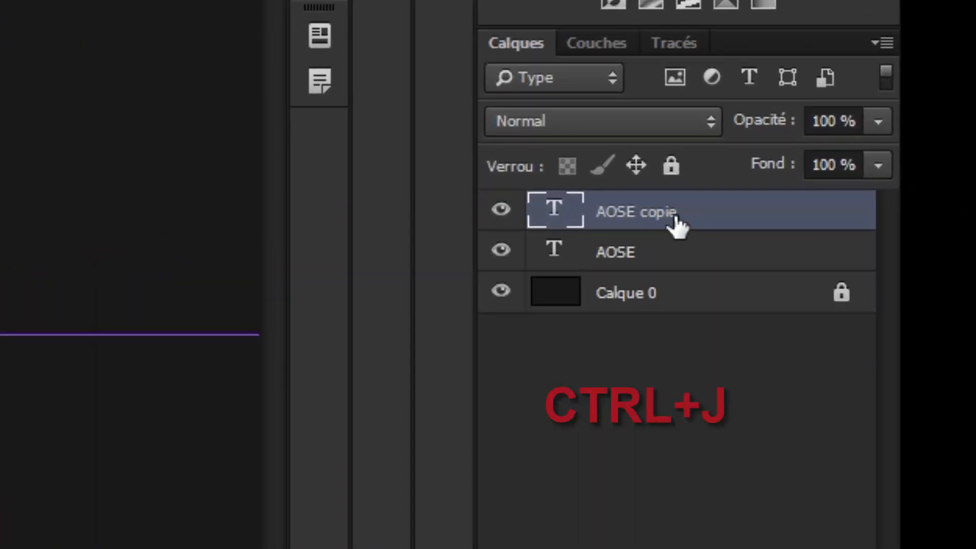
- Hide the original AOSE text layer and make AOSE copie the active layer
{"action": "left_click", "coordinate": [663, 256]}
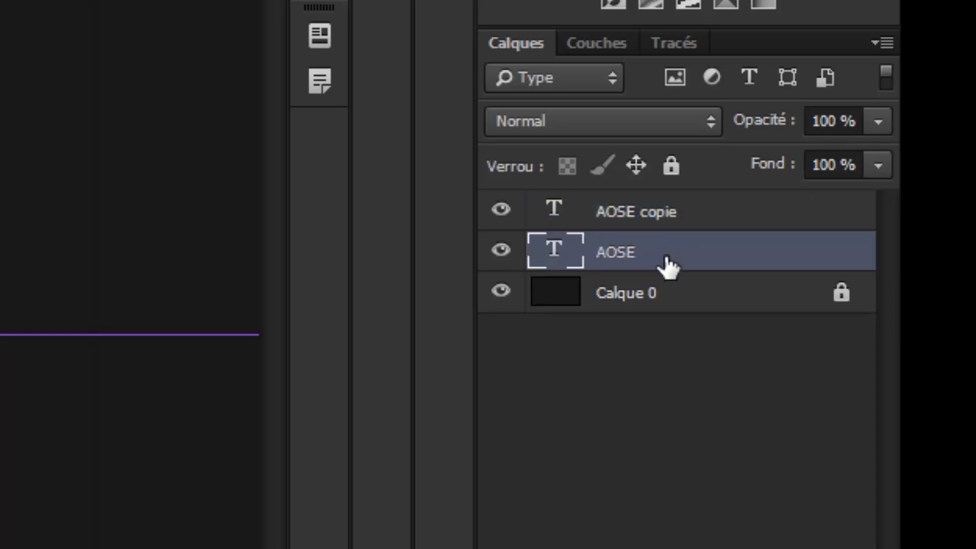
{"action": "left_click", "coordinate": [500, 250]}
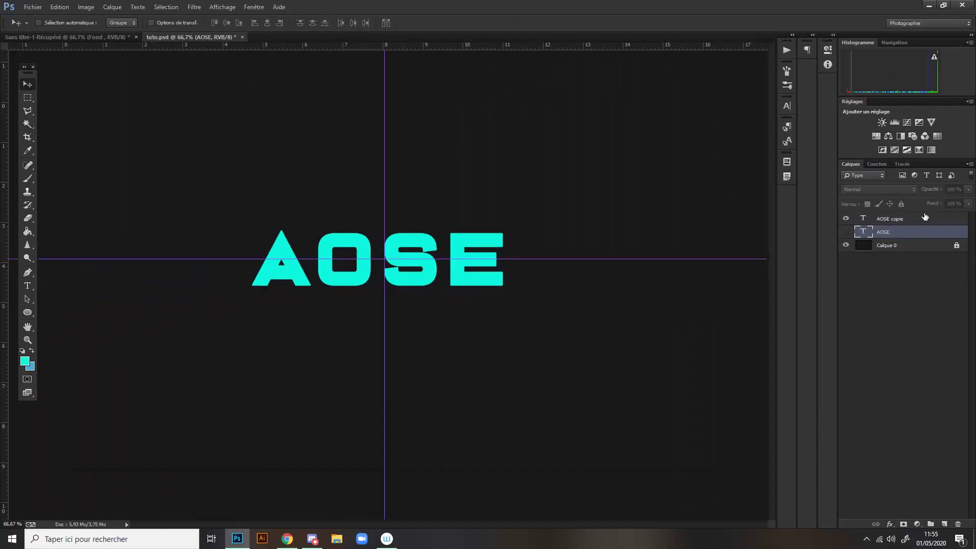
{"action": "left_click", "coordinate": [922, 219]}
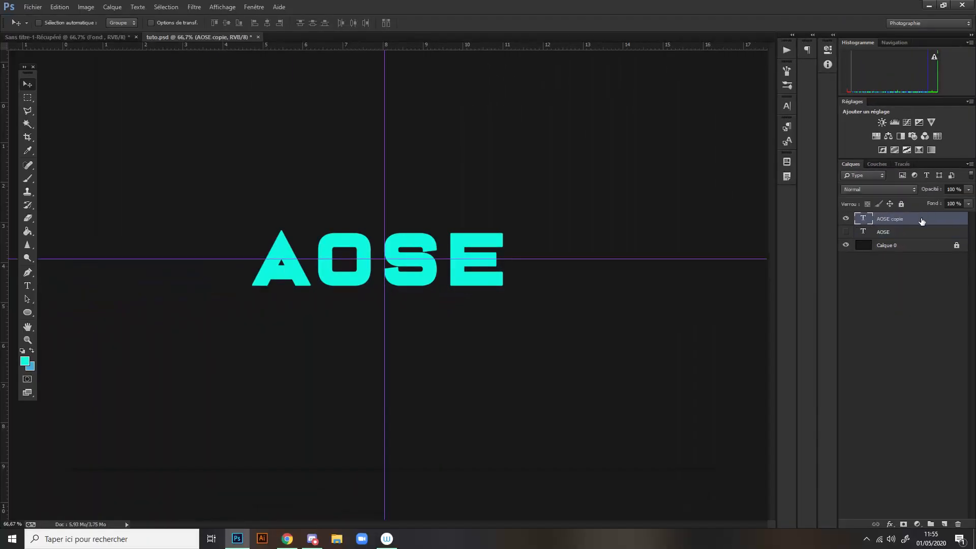
- Add a Gradient Overlay effect to the AOSE copie layer
{"action": "double_click", "coordinate": [921, 219]}
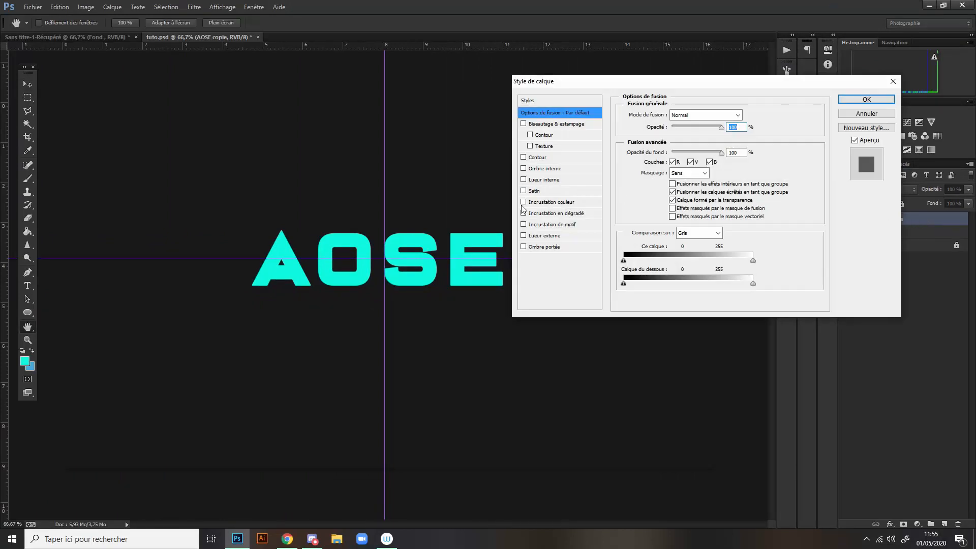
{"action": "left_click_drag", "start_coordinate": [561, 87], "coordinate": [580, 117]}
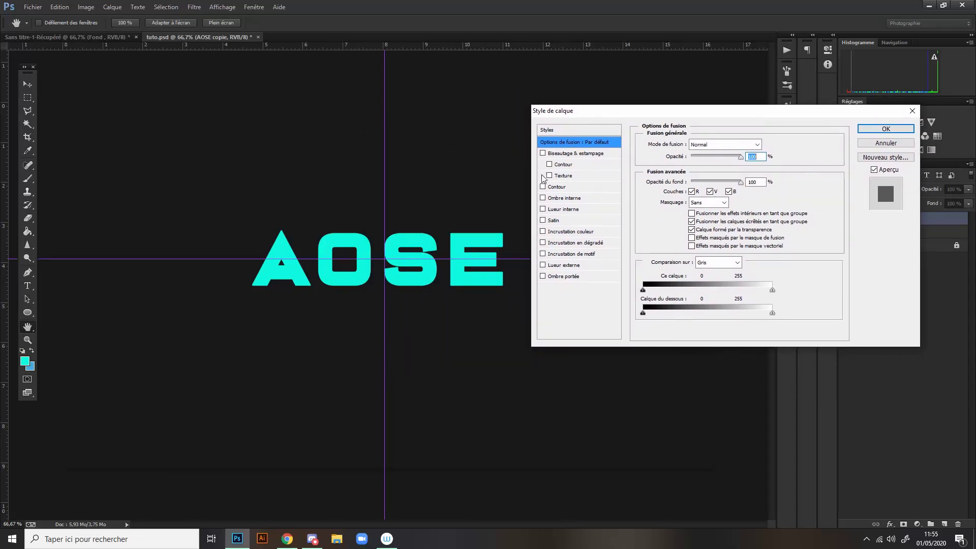
{"action": "left_click", "coordinate": [574, 247]}
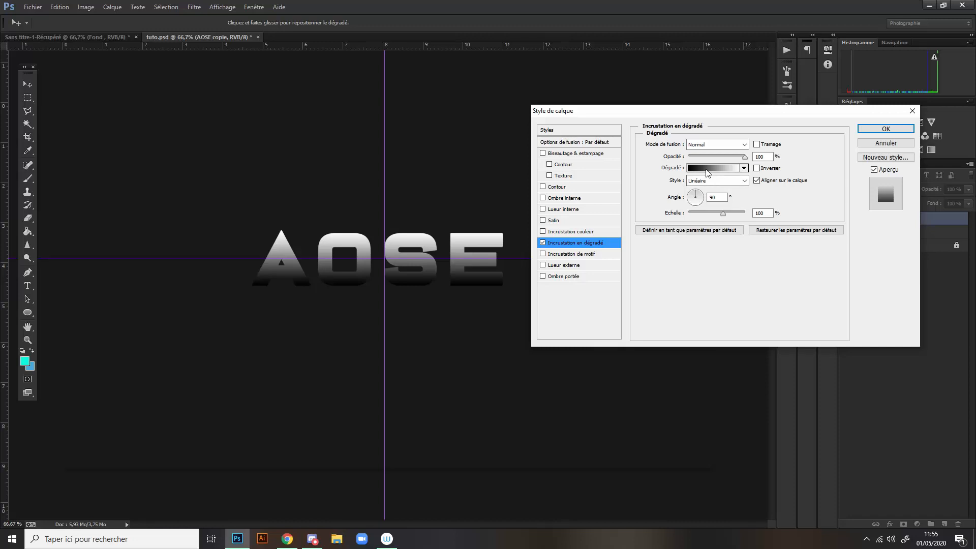
- Set the starting colour stop of the overlay's gradient to dark purple #590b95
{"action": "left_click", "coordinate": [707, 173]}
{"action": "left_click", "coordinate": [709, 169]}
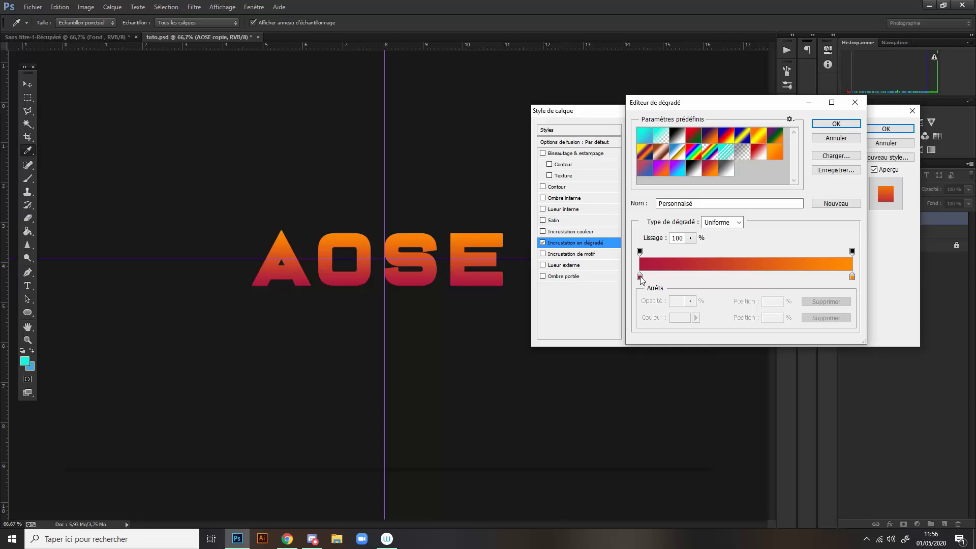
{"action": "left_click", "coordinate": [640, 277]}
{"action": "left_click", "coordinate": [680, 319]}
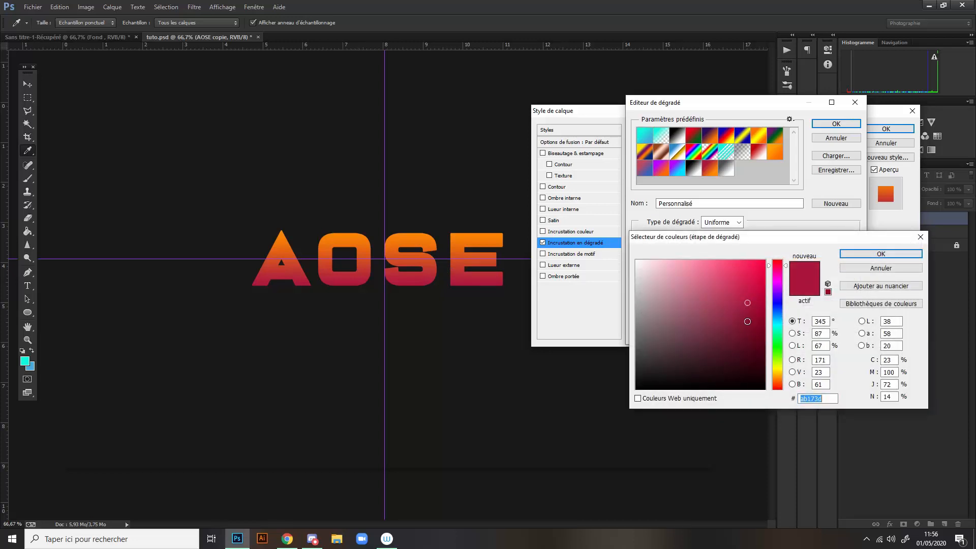
{"action": "mouse_move", "coordinate": [770, 314]}
{"action": "left_mouse_down"}
{"action": "mouse_move", "coordinate": [773, 282]}
{"action": "mouse_move", "coordinate": [776, 292]}
{"action": "left_mouse_up"}
{"action": "left_click", "coordinate": [762, 307]}
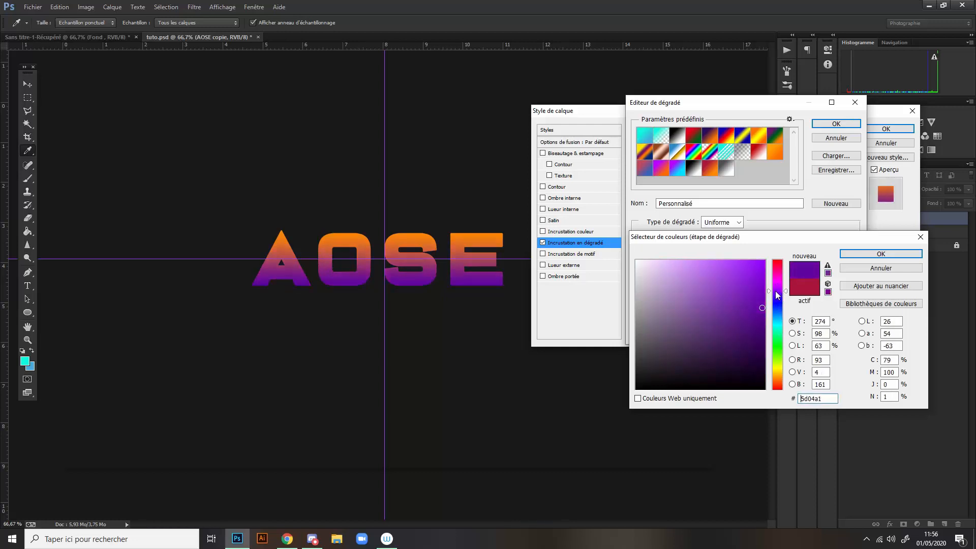
{"action": "left_click", "coordinate": [881, 254]}
- Set the gradient's end colour stop to bright purple #b42bfb and accept the gradient
{"action": "left_click", "coordinate": [851, 277]}
{"action": "left_click", "coordinate": [680, 318]}
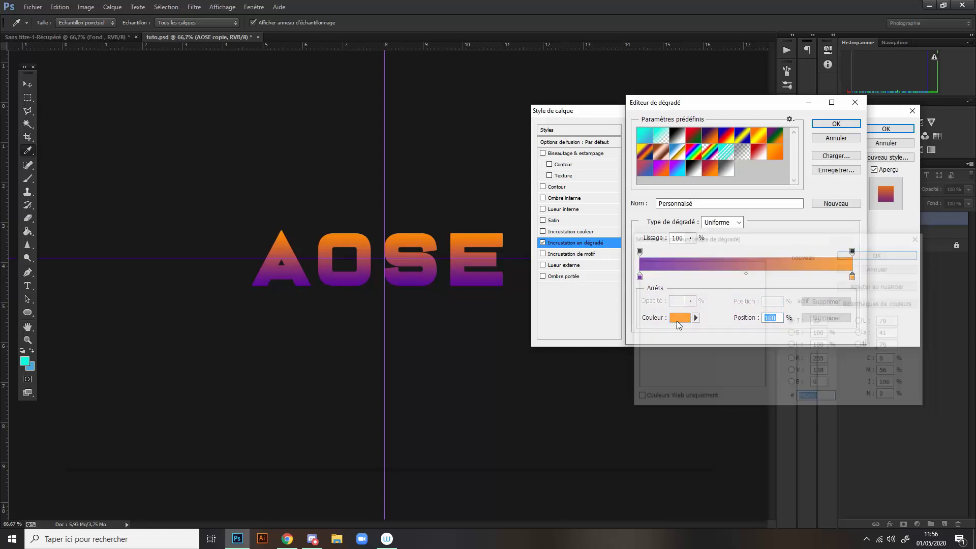
{"action": "left_click", "coordinate": [776, 289]}
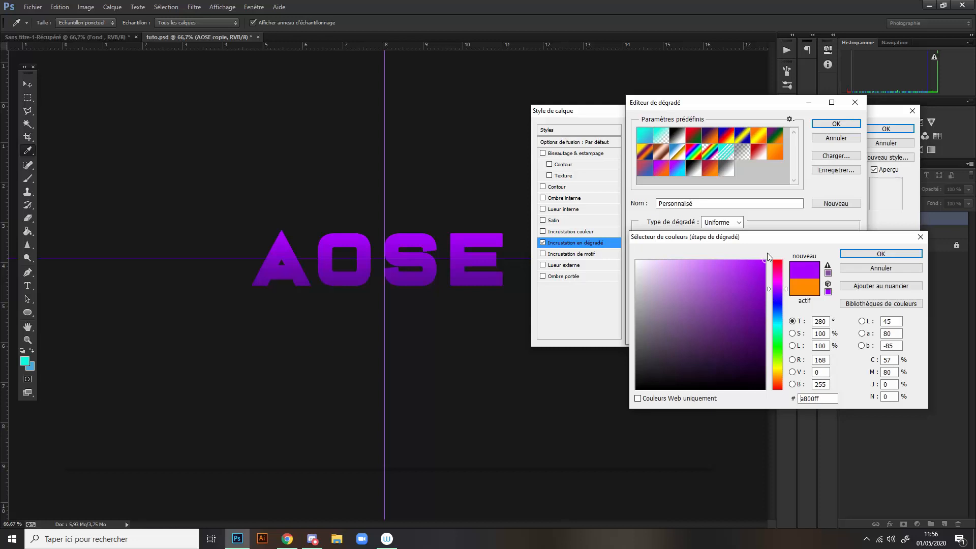
{"action": "left_click", "coordinate": [742, 262]}
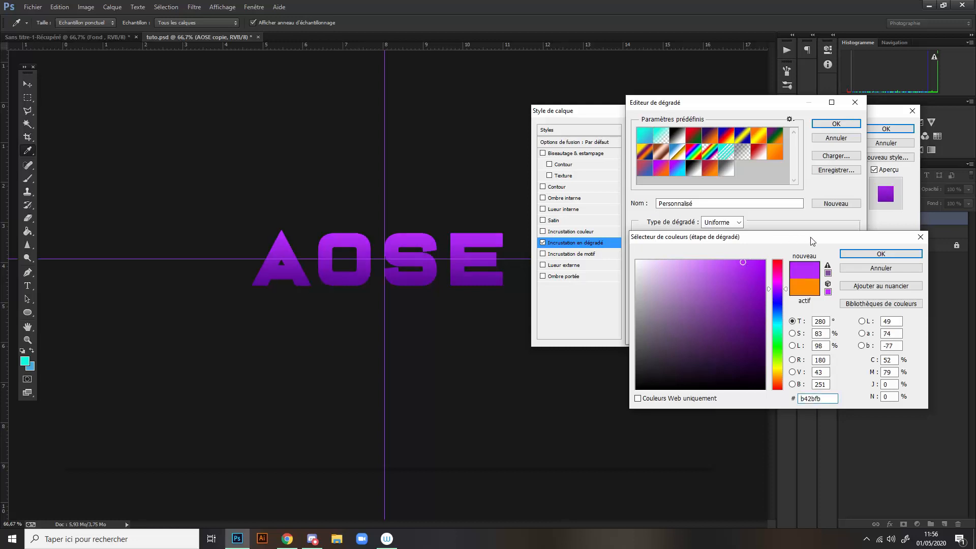
{"action": "left_click", "coordinate": [864, 253]}
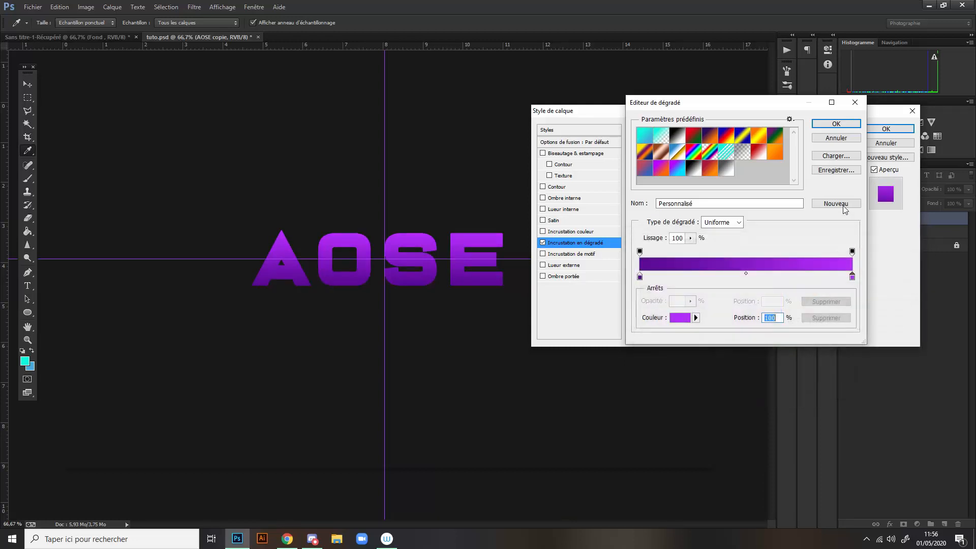
{"action": "left_click", "coordinate": [825, 125]}
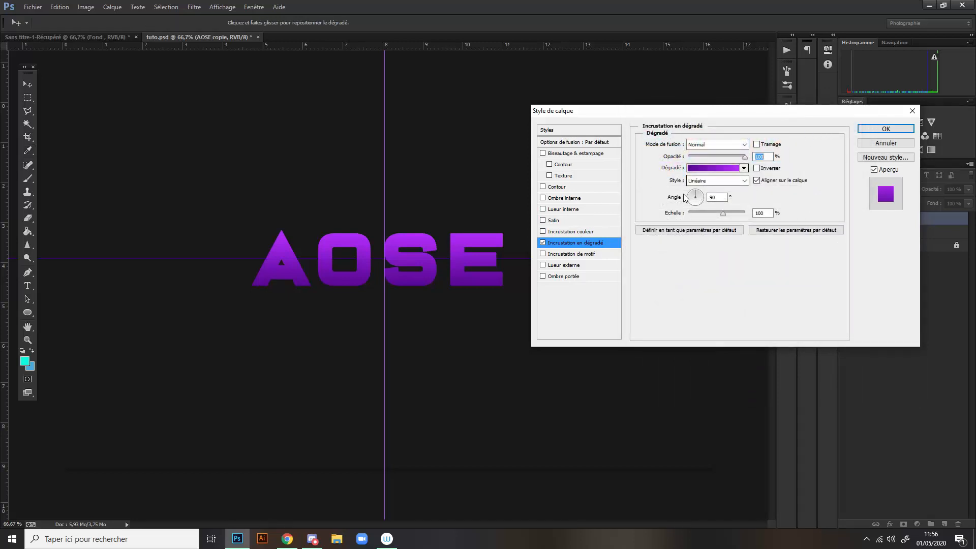
- Add a subtle low-opacity Inner Glow to the AOSE copie layer and apply the layer style
{"action": "left_click", "coordinate": [542, 209]}
{"action": "left_click", "coordinate": [567, 212]}
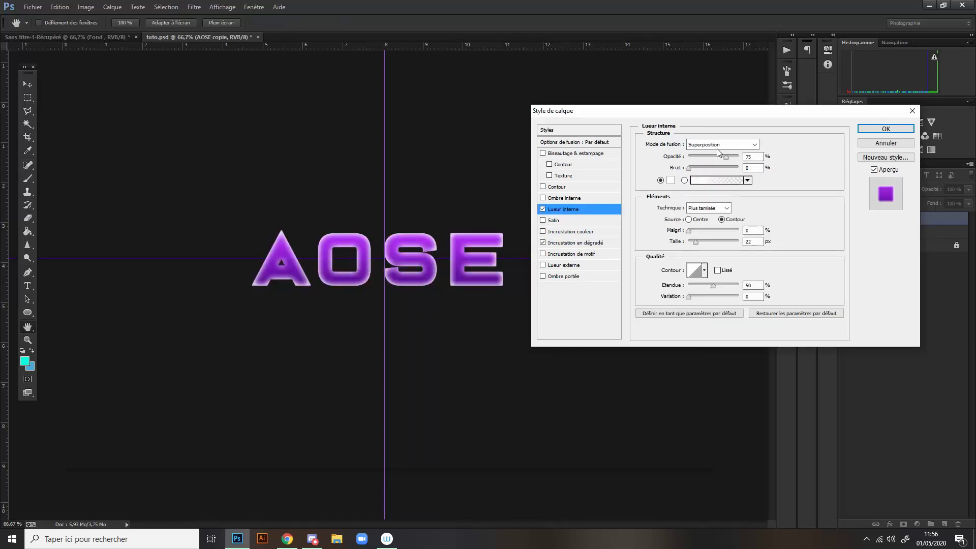
{"action": "left_click_drag", "start_coordinate": [725, 157], "coordinate": [695, 160]}
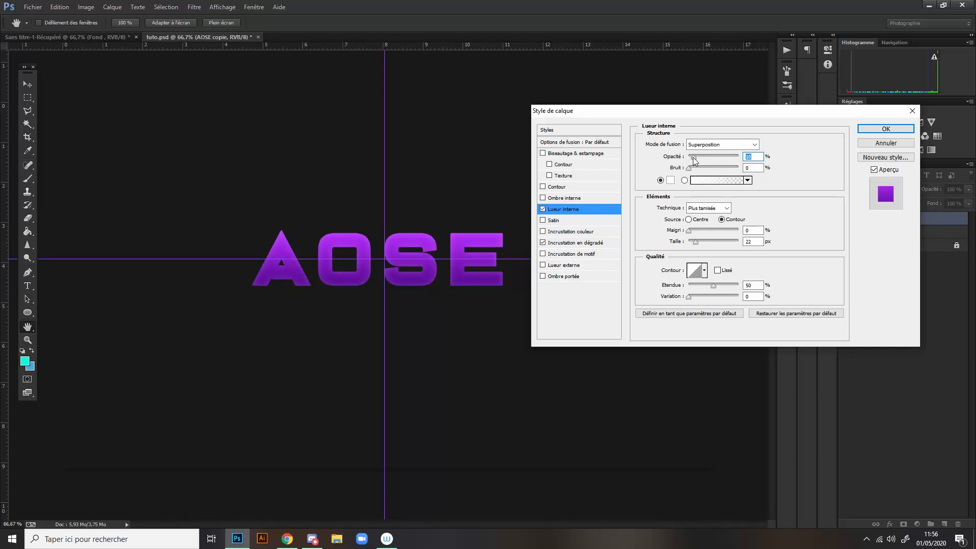
{"action": "left_click_drag", "start_coordinate": [694, 157], "coordinate": [698, 160]}
{"action": "left_click", "coordinate": [885, 129]}
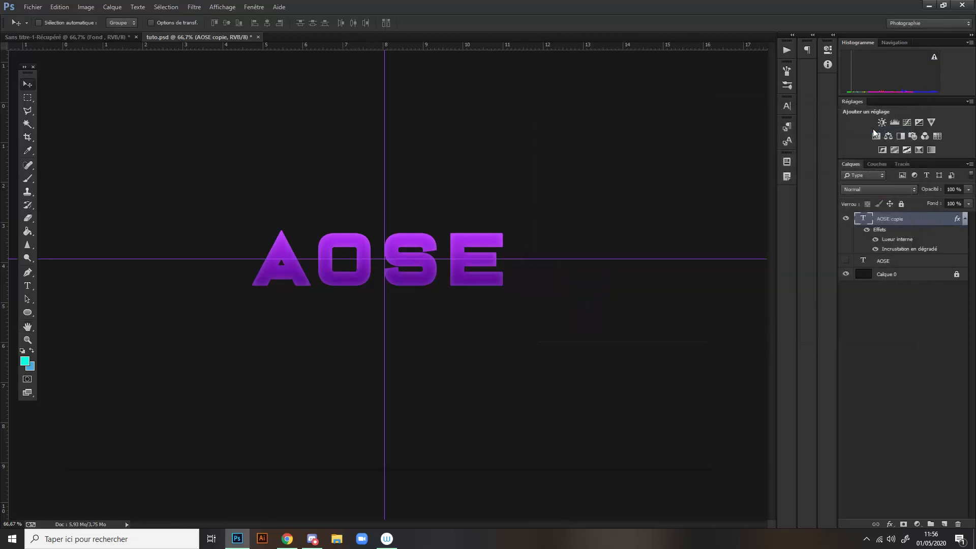
- Collapse the effects list of AOSE copie, lock the layer completely and test that it cannot be moved
{"action": "left_click", "coordinate": [964, 220]}
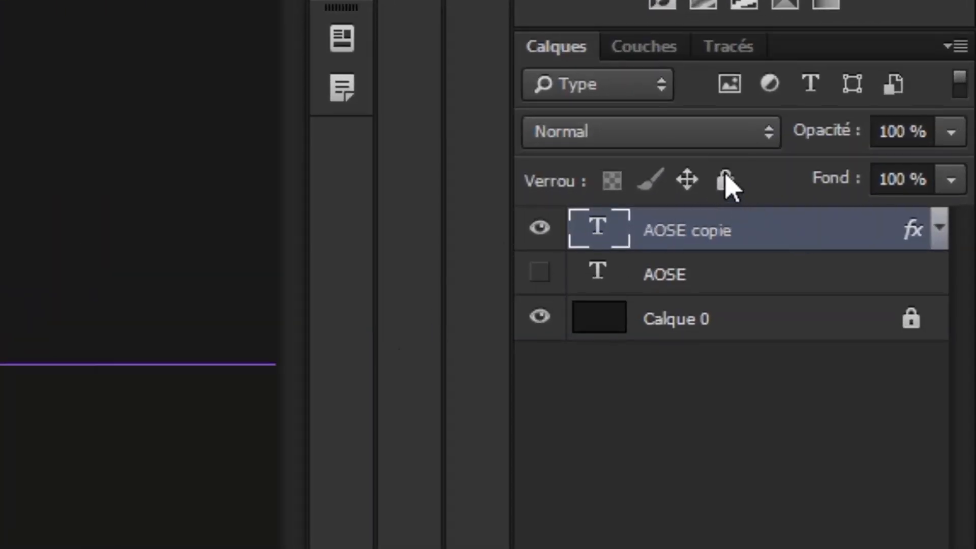
{"action": "left_click", "coordinate": [726, 181]}
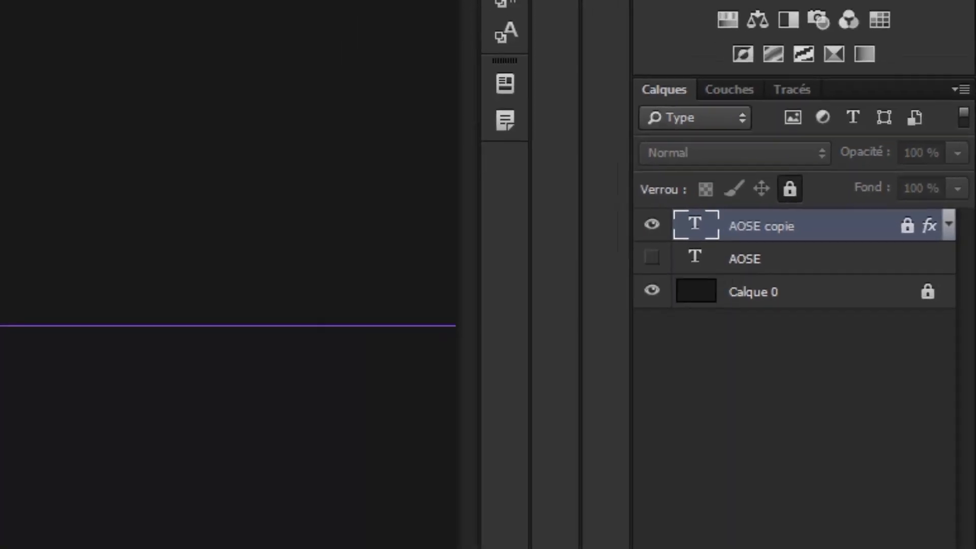
{"action": "left_click_drag", "start_coordinate": [356, 261], "coordinate": [417, 291]}
{"action": "left_click", "coordinate": [502, 206]}
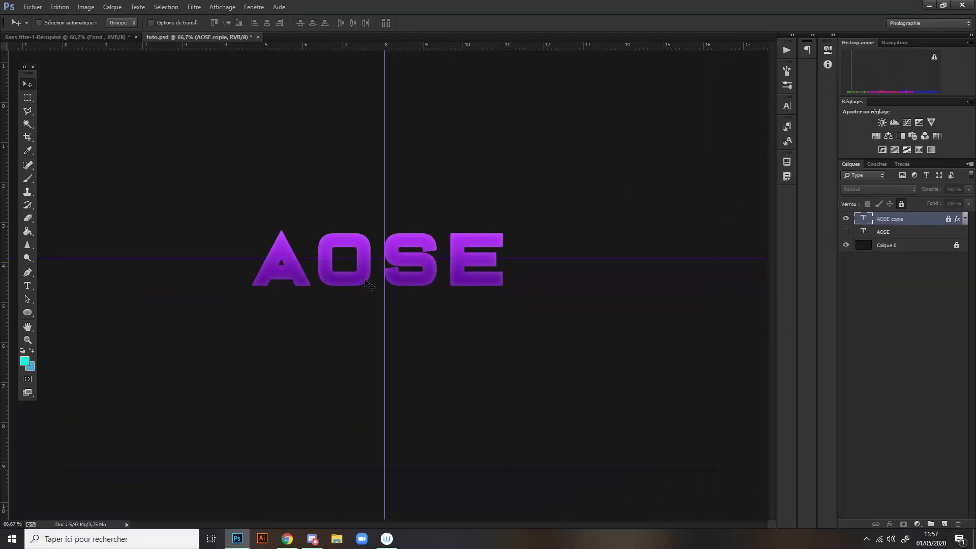
- Show the original AOSE layer and scale it proportionally to about 92.7 % with Free Transform
{"action": "left_click", "coordinate": [885, 233]}
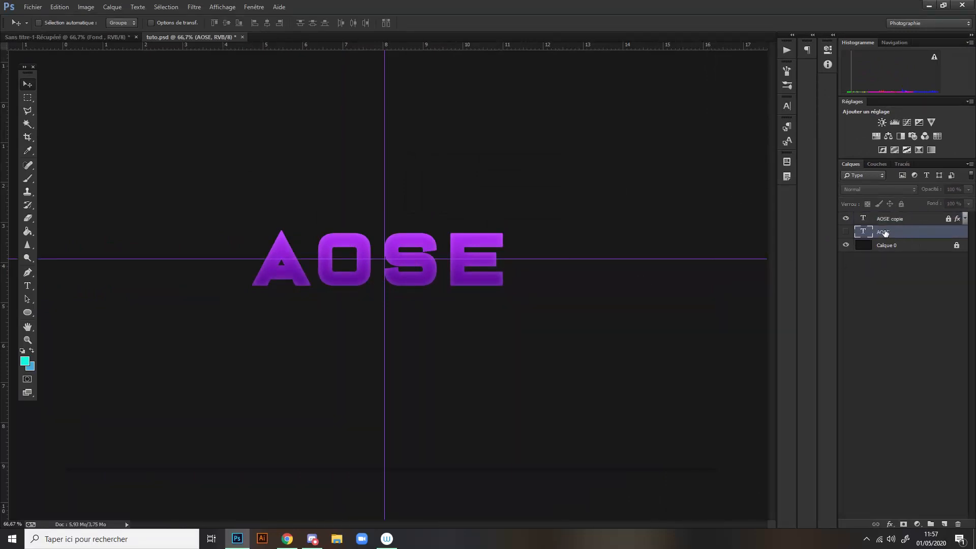
{"action": "left_click", "coordinate": [846, 233]}
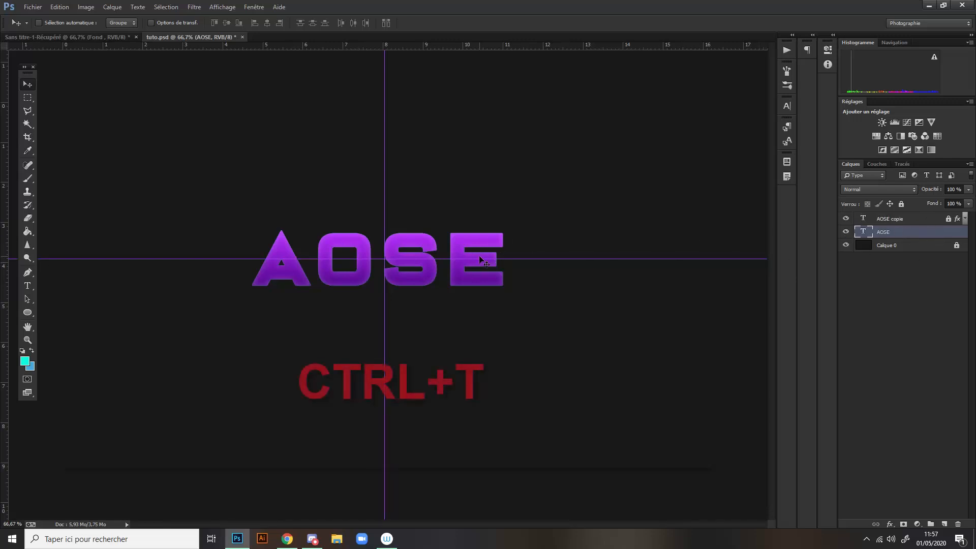
{"action": "key", "text": "ctrl+t"}
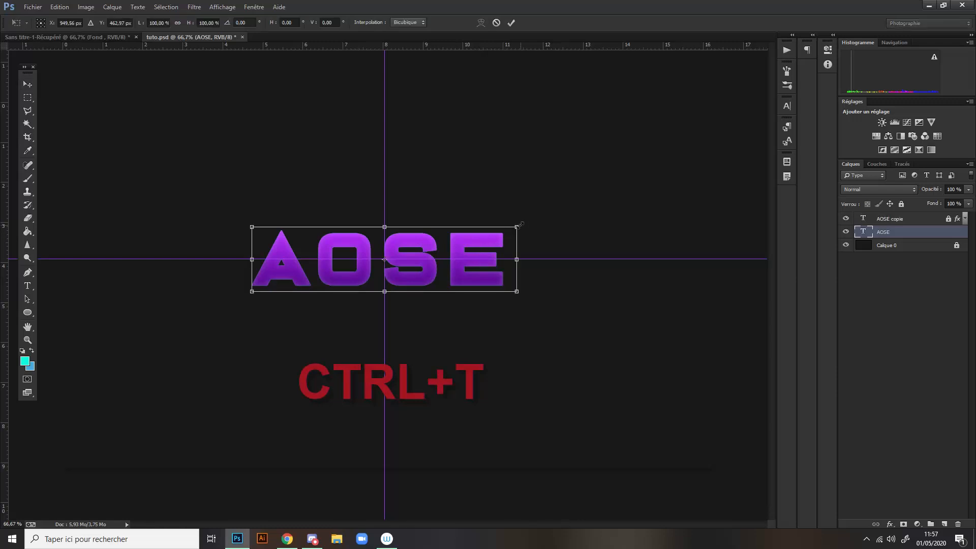
{"action": "left_click_drag", "start_coordinate": [518, 224], "coordinate": [504, 230]}
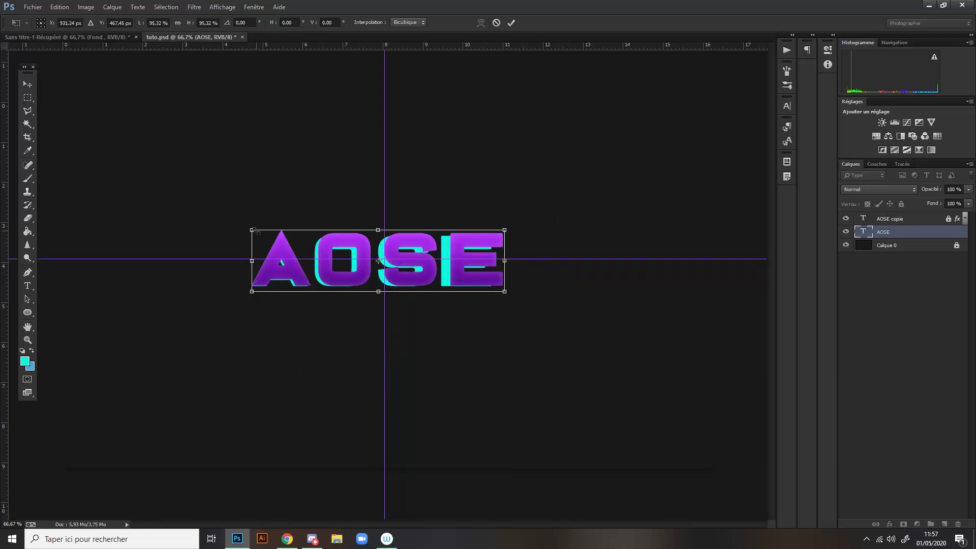
{"action": "left_click_drag", "start_coordinate": [256, 231], "coordinate": [265, 231]}
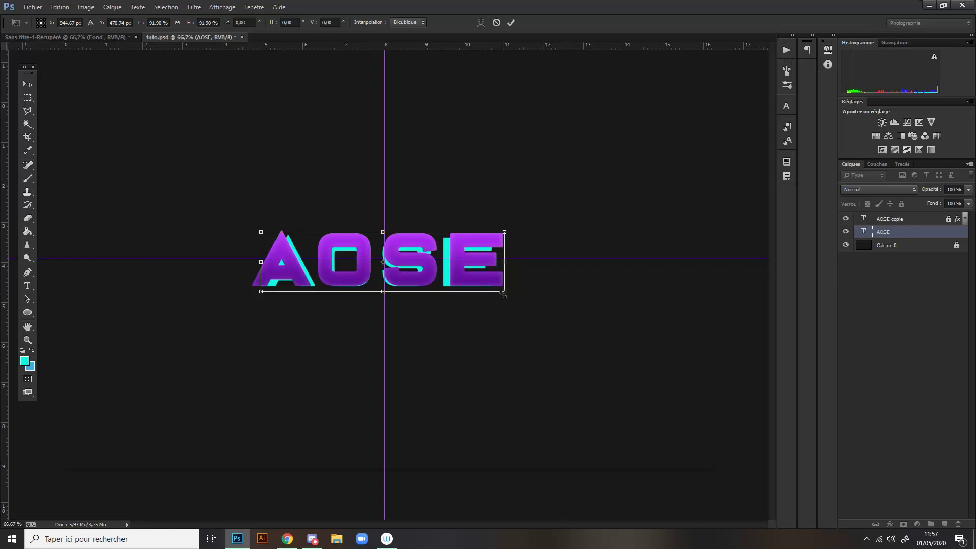
{"action": "left_click_drag", "start_coordinate": [504, 292], "coordinate": [507, 294]}
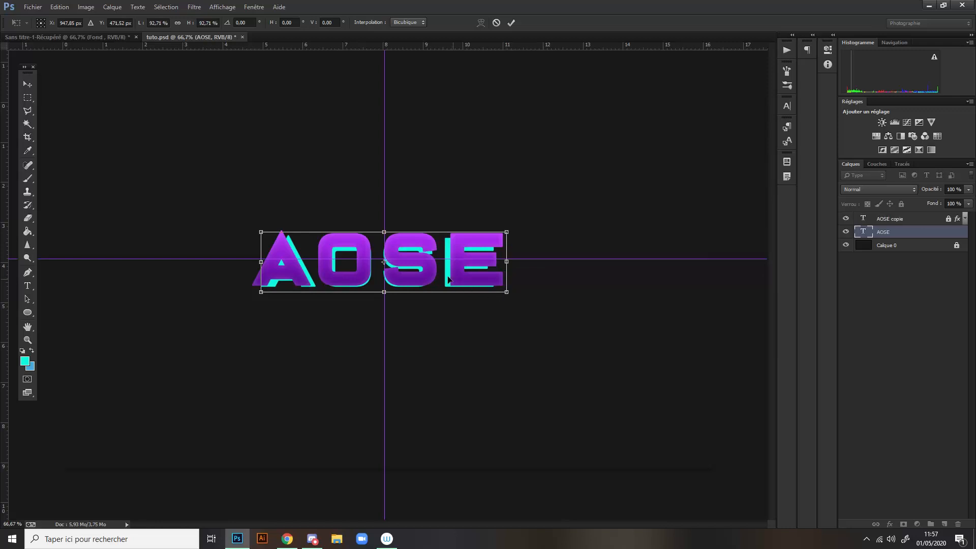
- Nudge the scaled AOSE text down about 12 px, fine-tune its horizontal position behind the copy and apply the transformation
{"action": "key", "text": "Down"}
{"action": "key", "text": "Down"}
{"action": "key", "text": "Down"}
{"action": "key", "text": "Down"}
{"action": "key", "text": "Down"}
{"action": "key", "text": "Down"}
{"action": "key", "text": "Down"}
{"action": "key", "text": "Down"}
{"action": "key", "text": "Down"}
{"action": "key", "text": "Down"}
{"action": "key", "text": "Down"}
{"action": "key", "text": "Down"}
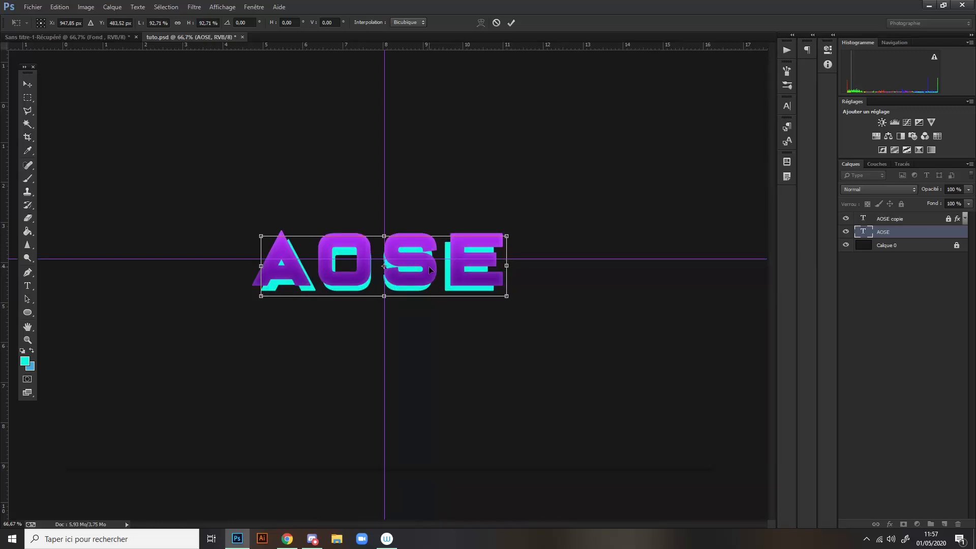
{"action": "key", "text": "Left"}
{"action": "key", "text": "Left"}
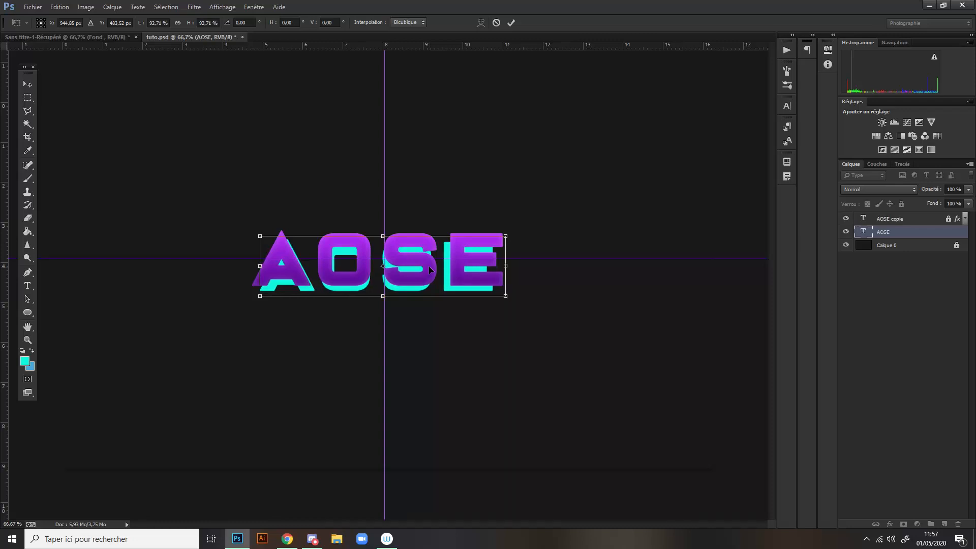
{"action": "key", "text": "Right"}
{"action": "key", "text": "Right"}
{"action": "key", "text": "Right"}
{"action": "key", "text": "Right"}
{"action": "key", "text": "Right"}
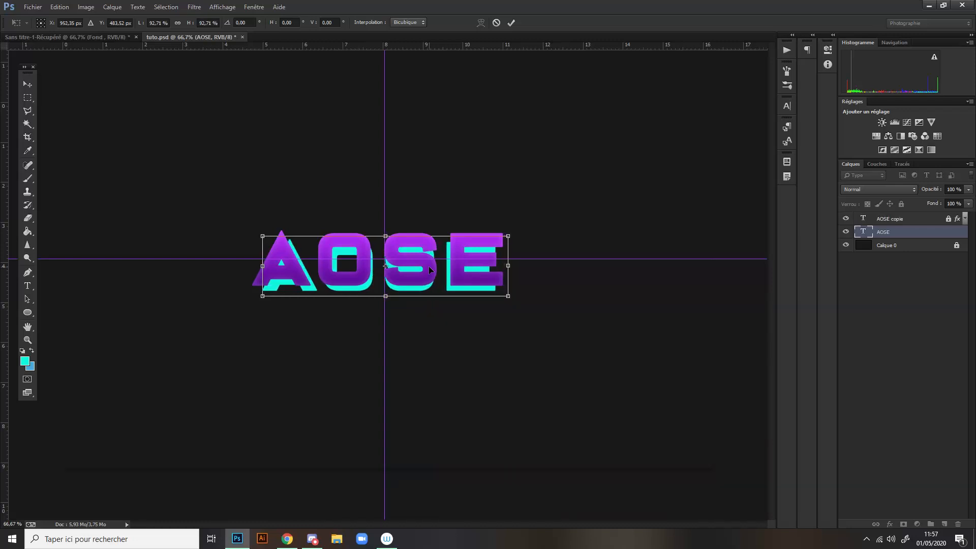
{"action": "key", "text": "Left"}
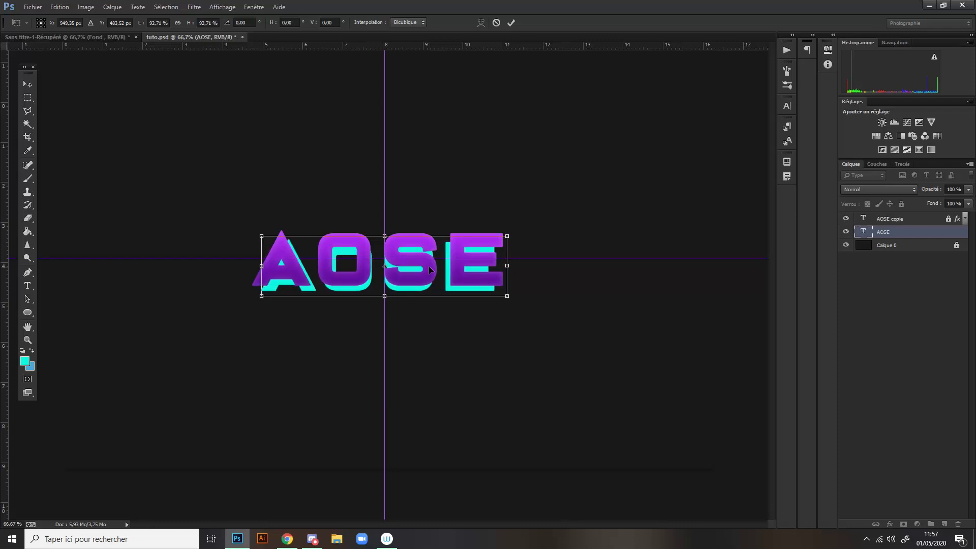
{"action": "key", "text": "Left"}
{"action": "left_click", "coordinate": [511, 22]}
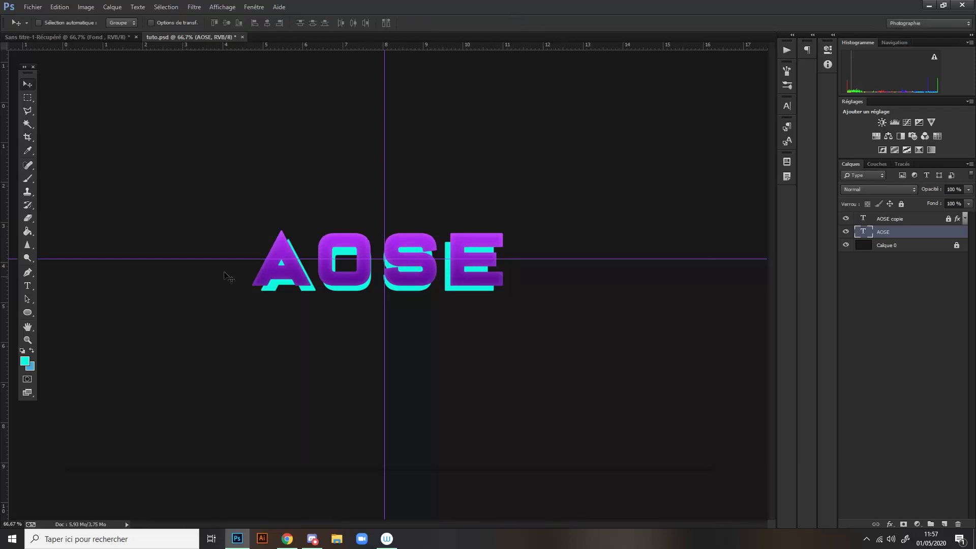
- Add a Color Overlay to the original AOSE layer, using dark purple #470778 derived from the front text's colour
{"action": "double_click", "coordinate": [929, 238]}
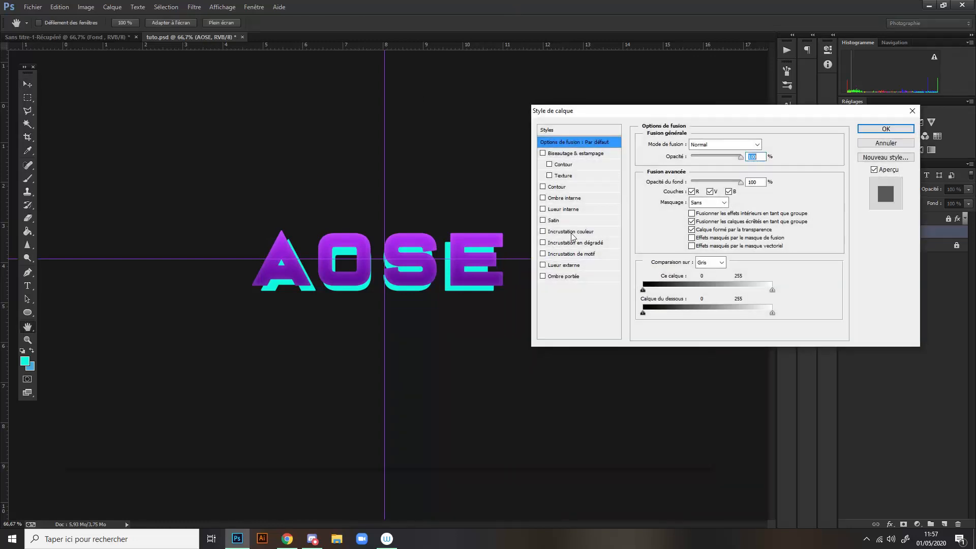
{"action": "left_click", "coordinate": [570, 232]}
{"action": "left_click", "coordinate": [769, 144]}
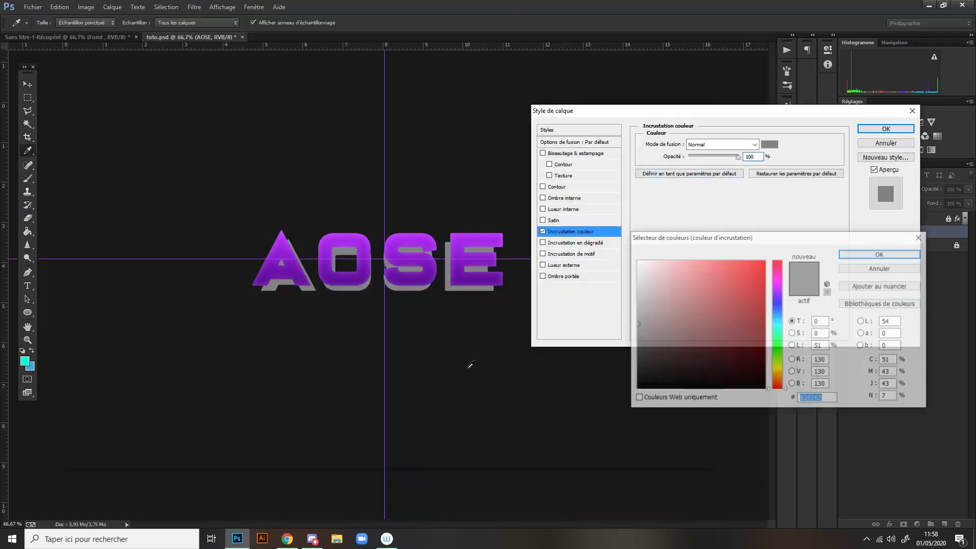
{"action": "left_click", "coordinate": [467, 275]}
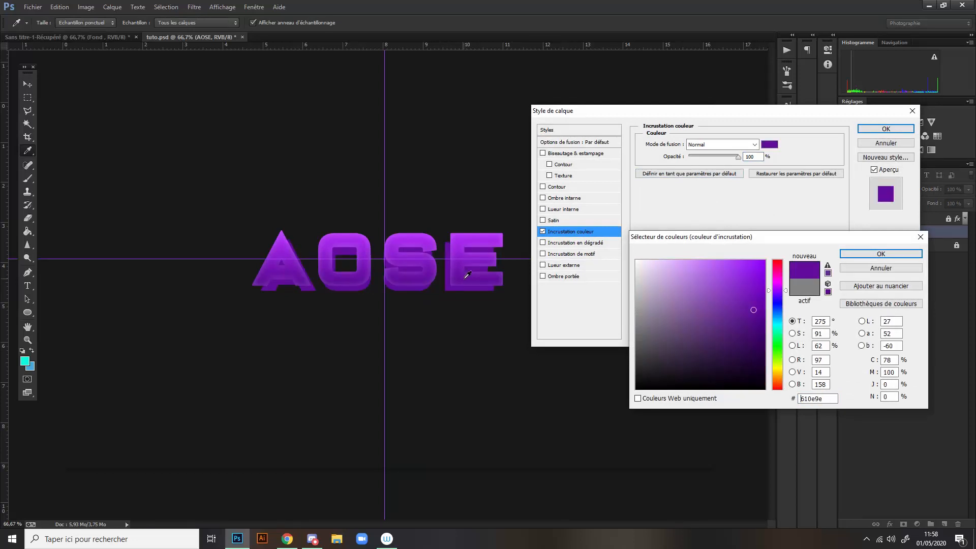
{"action": "left_click", "coordinate": [485, 277]}
{"action": "left_click_drag", "start_coordinate": [754, 319], "coordinate": [758, 329]}
{"action": "left_click", "coordinate": [854, 255]}
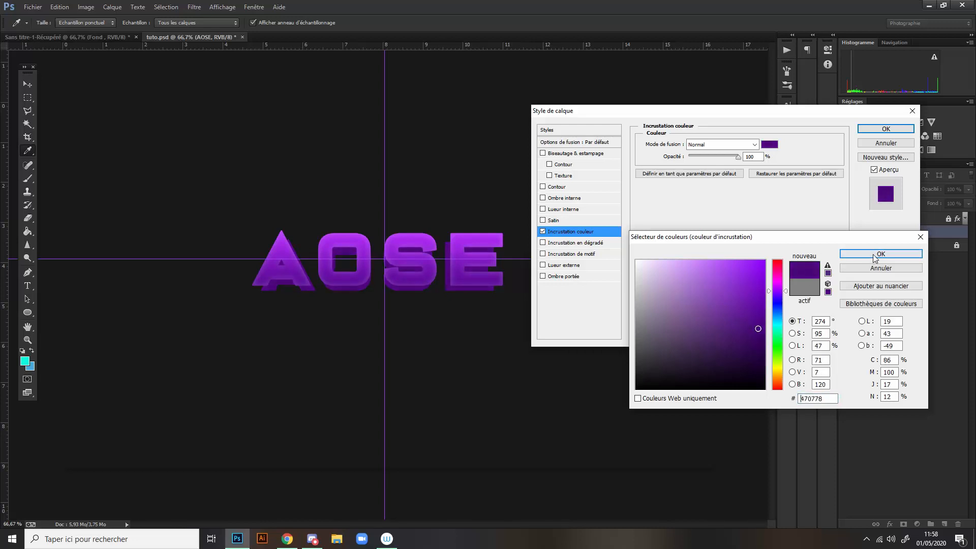
- Apply the dark purple Color Overlay and rasterize both the text and the layer style of the AOSE layer
{"action": "left_click", "coordinate": [883, 129]}
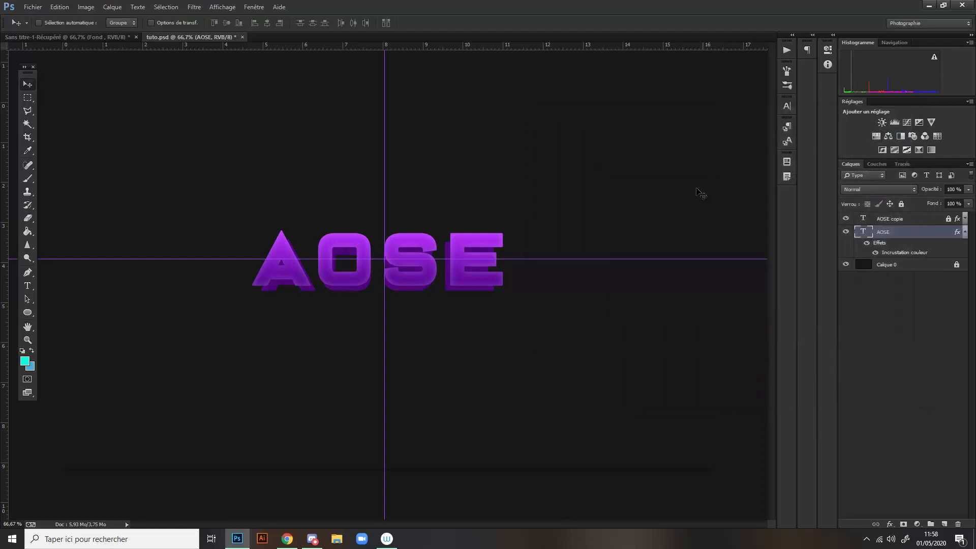
{"action": "left_click", "coordinate": [964, 232]}
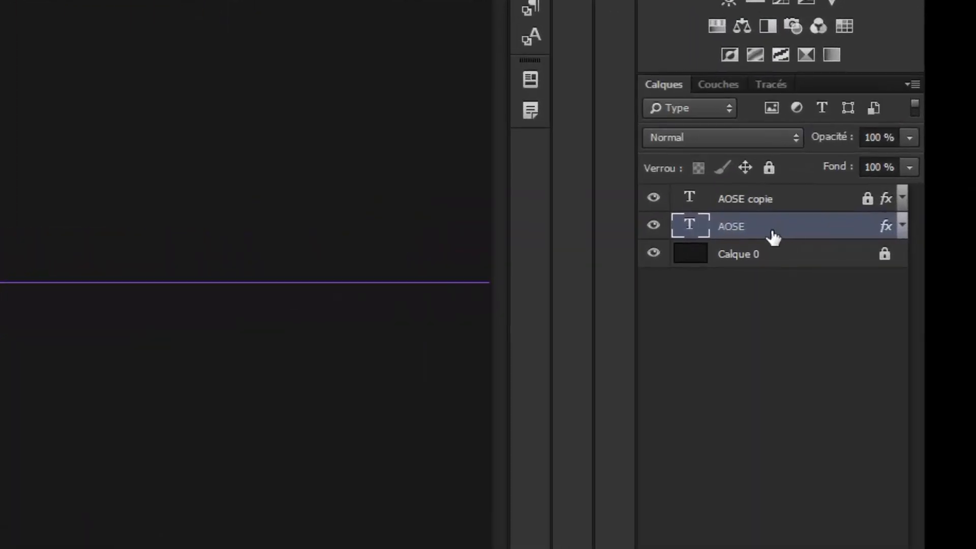
{"action": "right_click", "coordinate": [772, 237]}
{"action": "left_click", "coordinate": [818, 224]}
{"action": "right_click", "coordinate": [819, 225]}
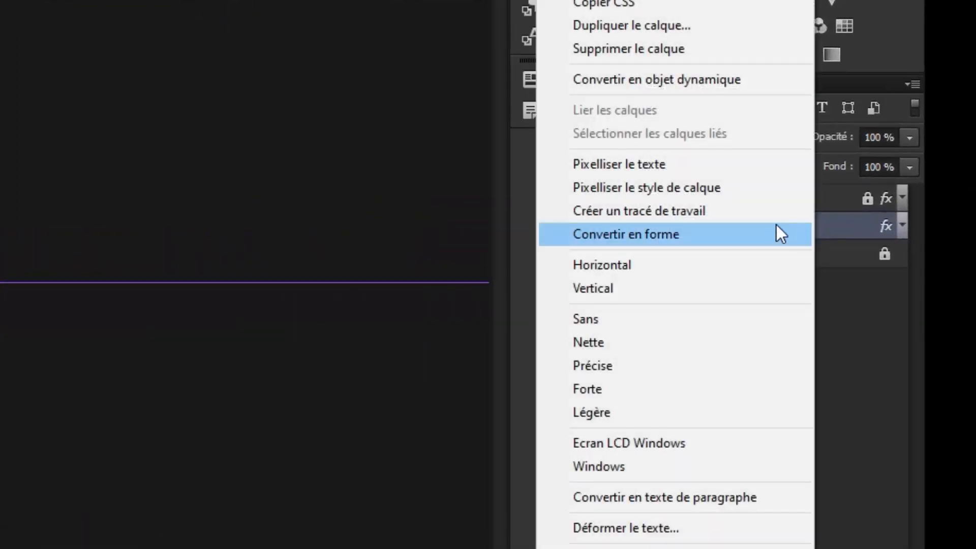
{"action": "left_click", "coordinate": [661, 167]}
{"action": "right_click", "coordinate": [783, 230]}
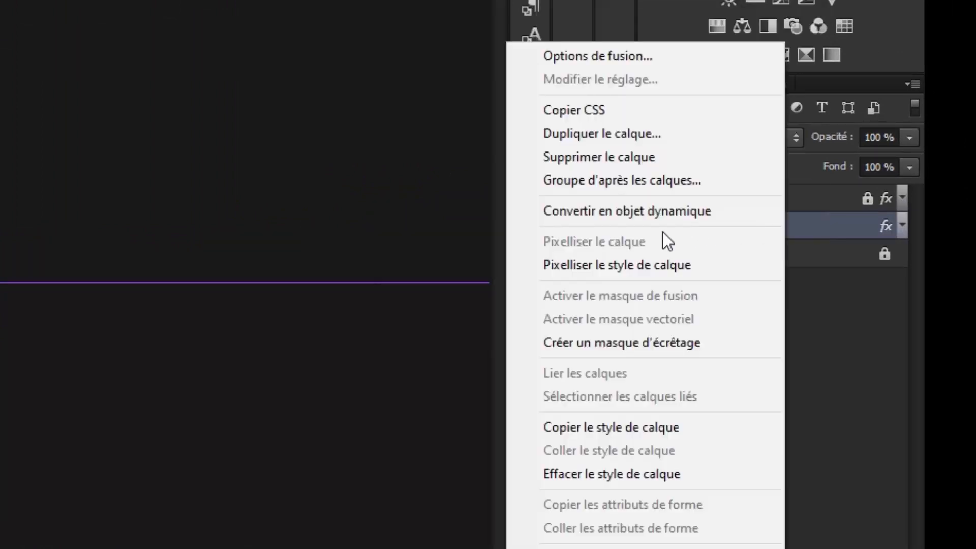
{"action": "left_click", "coordinate": [640, 265]}
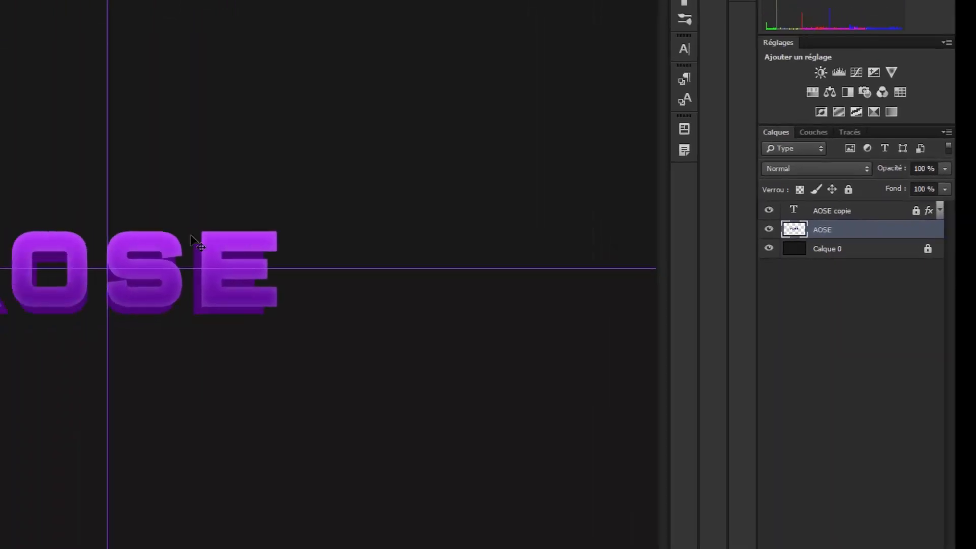
- Remove the vertical and horizontal guides from the canvas
{"action": "scroll", "coordinate": [190, 235], "scroll_direction": "up", "scroll_amount": 5}
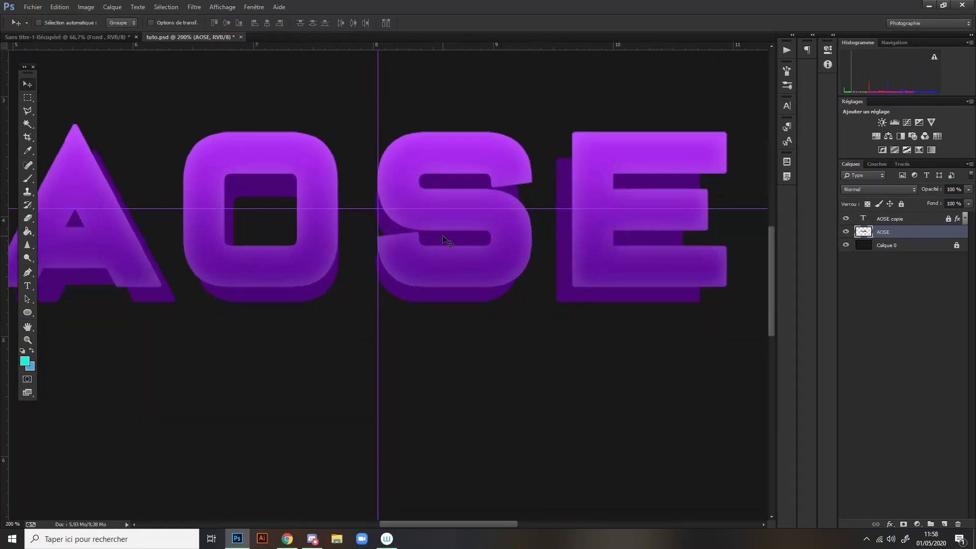
{"action": "scroll", "coordinate": [446, 236], "scroll_direction": "down", "scroll_amount": 1}
{"action": "scroll", "coordinate": [446, 235], "scroll_direction": "up", "scroll_amount": 2}
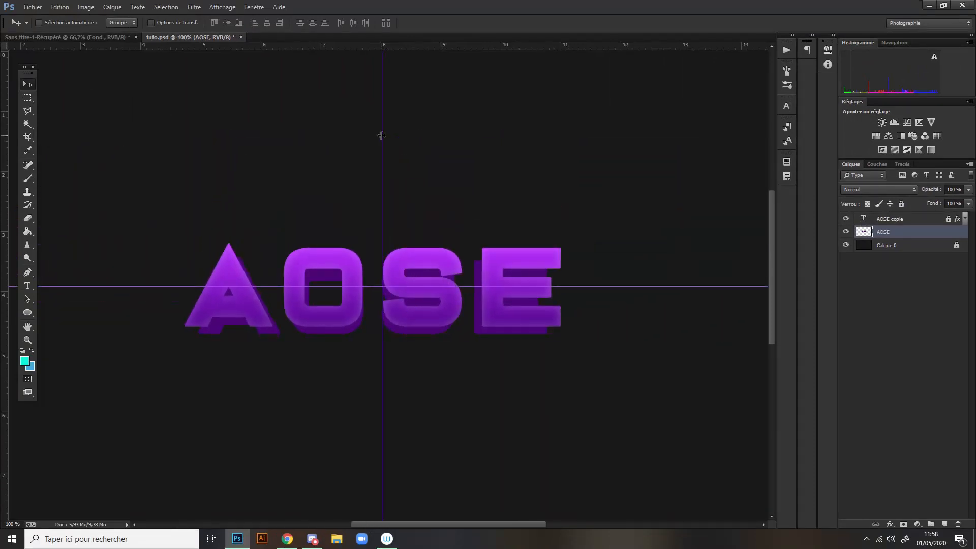
{"action": "left_click_drag", "start_coordinate": [381, 135], "coordinate": [7, 127]}
{"action": "left_click_drag", "start_coordinate": [378, 286], "coordinate": [473, 15]}
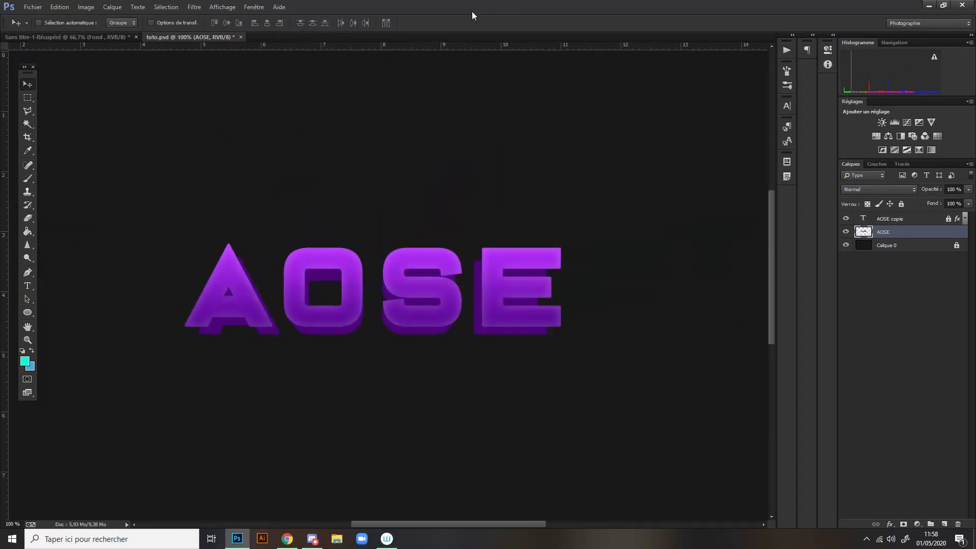
- Outline the triangular gap between the front and back shapes at the A's left foot with the Polygonal Lasso
{"action": "key", "text": "ctrl+plus"}
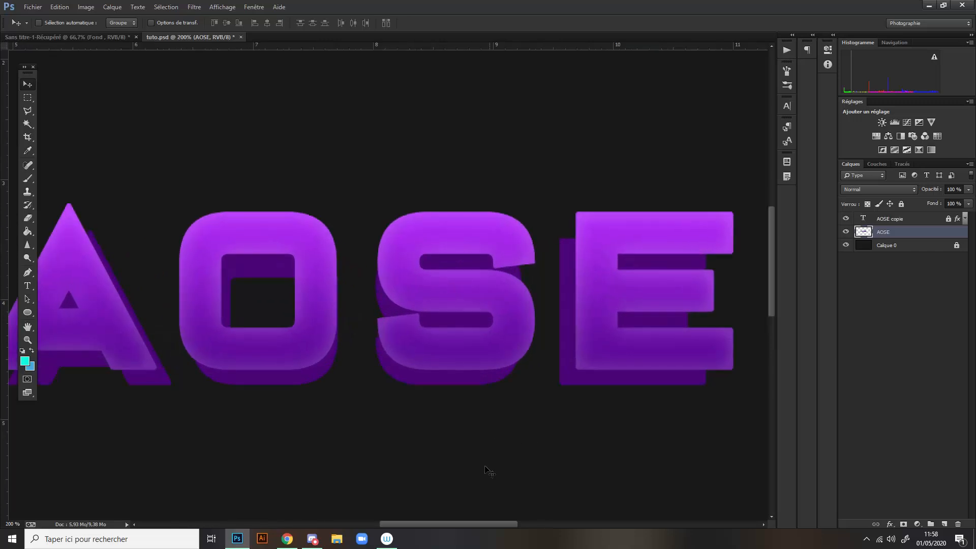
{"action": "left_click_drag", "start_coordinate": [493, 524], "coordinate": [438, 522]}
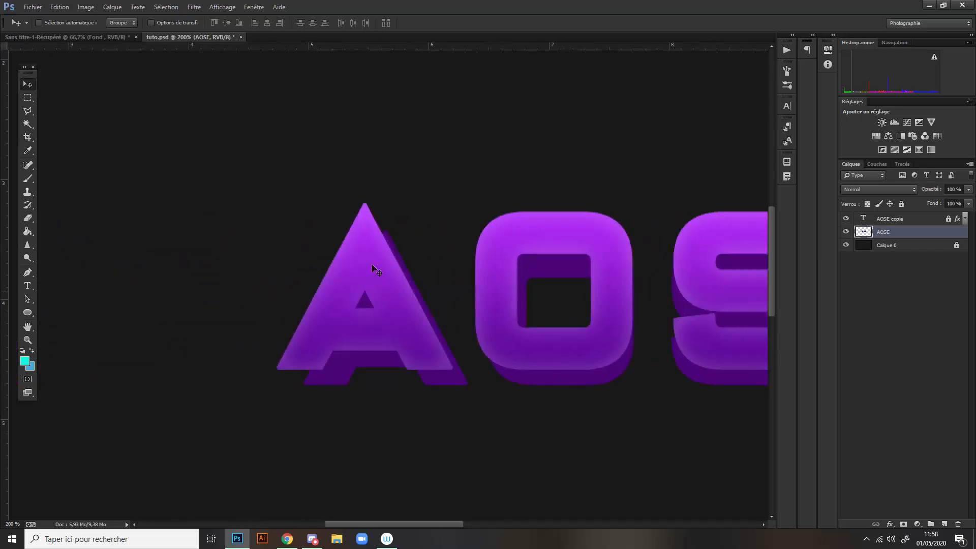
{"action": "mouse_move", "coordinate": [440, 524]}
{"action": "left_mouse_down"}
{"action": "mouse_move", "coordinate": [520, 525]}
{"action": "mouse_move", "coordinate": [443, 517]}
{"action": "left_mouse_up"}
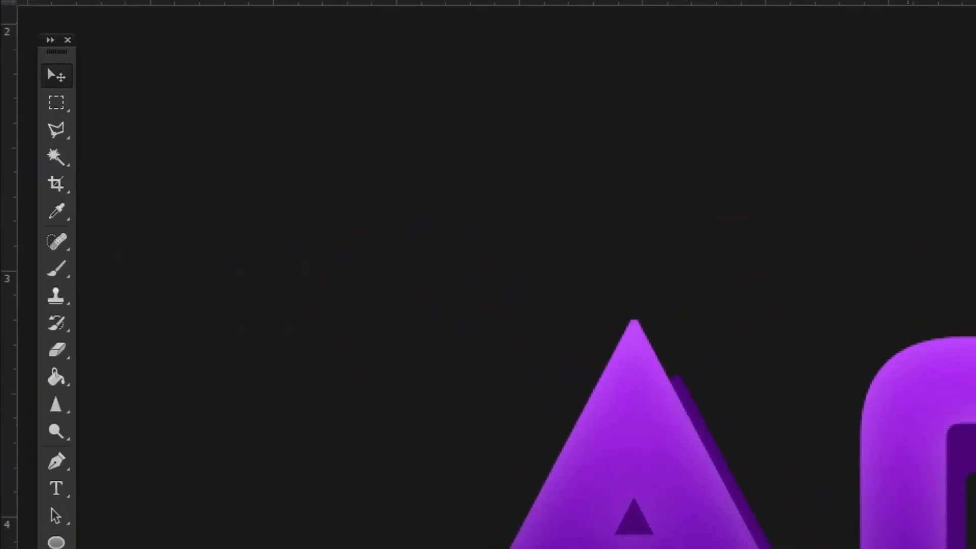
{"action": "left_click", "coordinate": [59, 131]}
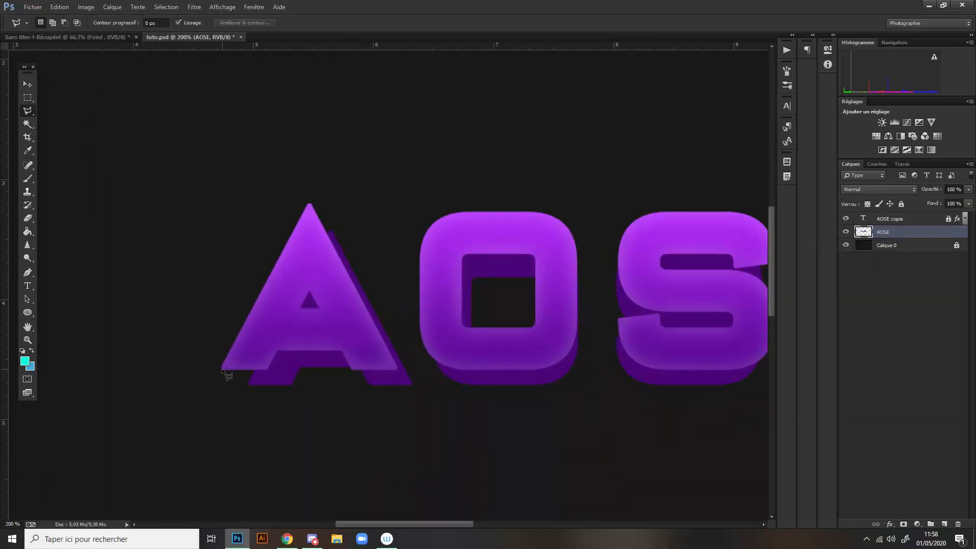
{"action": "key", "text": "ctrl+plus"}
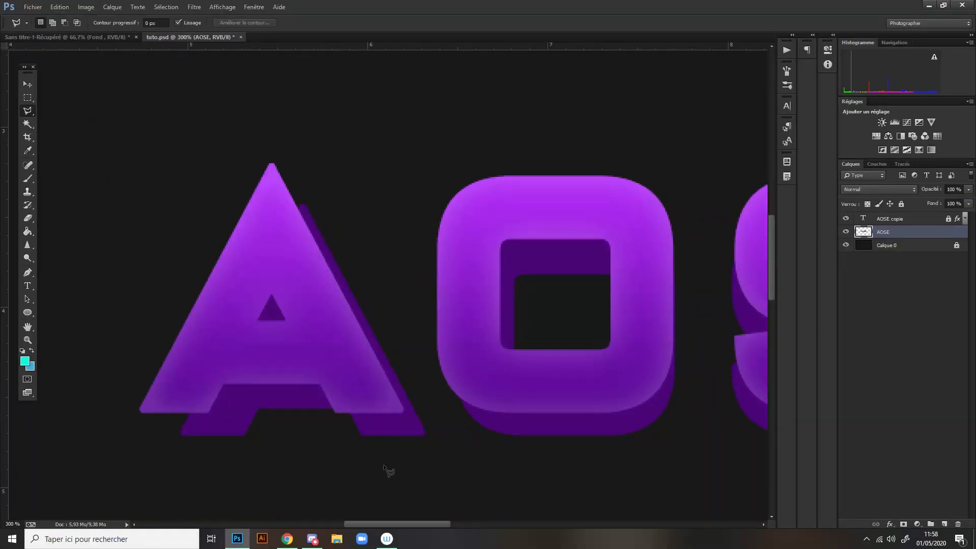
{"action": "left_click_drag", "start_coordinate": [396, 523], "coordinate": [380, 523]}
{"action": "scroll", "coordinate": [228, 350], "scroll_direction": "down", "scroll_amount": 2}
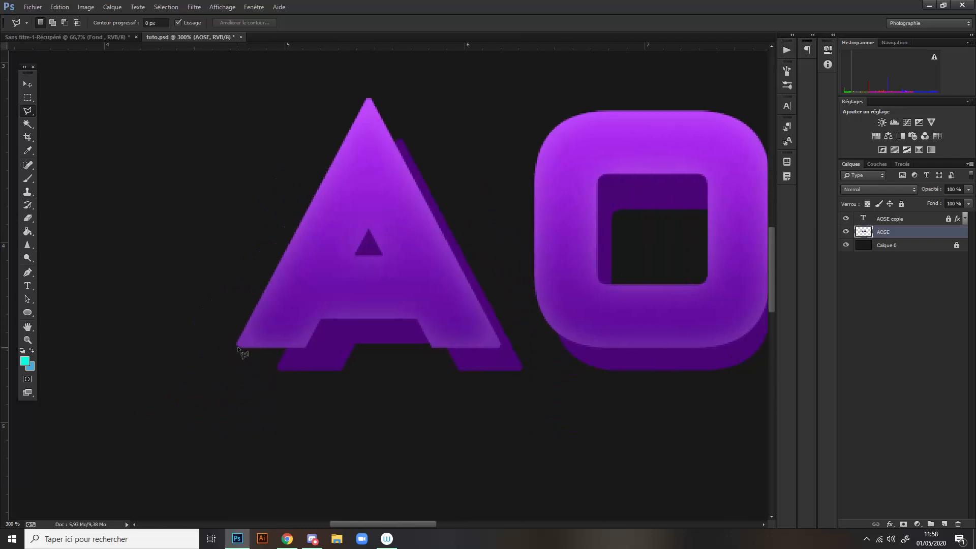
{"action": "left_click", "coordinate": [237, 346]}
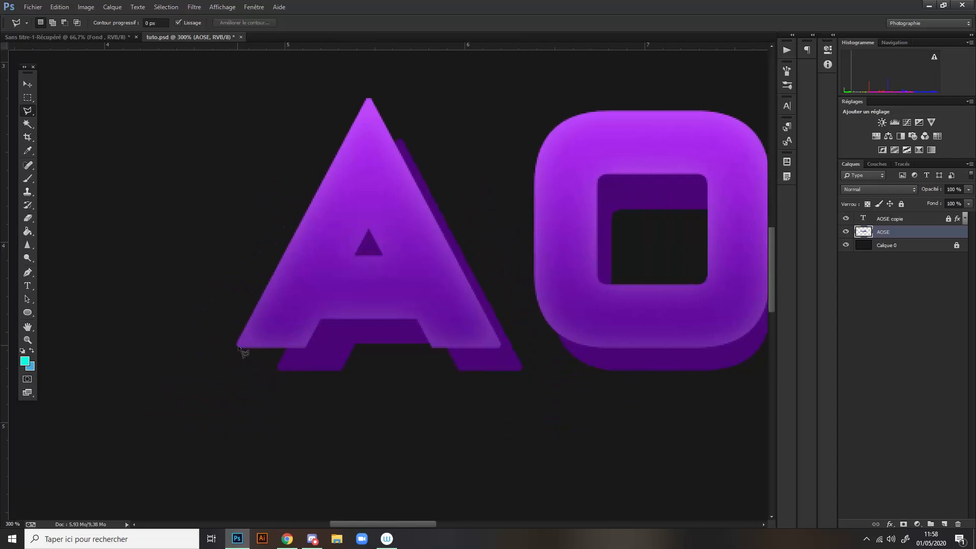
{"action": "left_click", "coordinate": [276, 368]}
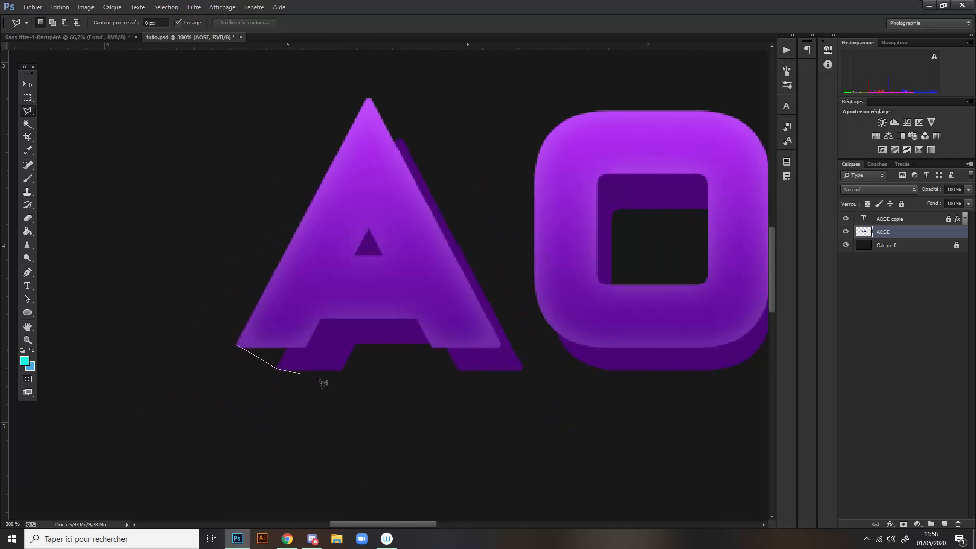
{"action": "left_click", "coordinate": [303, 347]}
{"action": "left_click", "coordinate": [238, 347]}
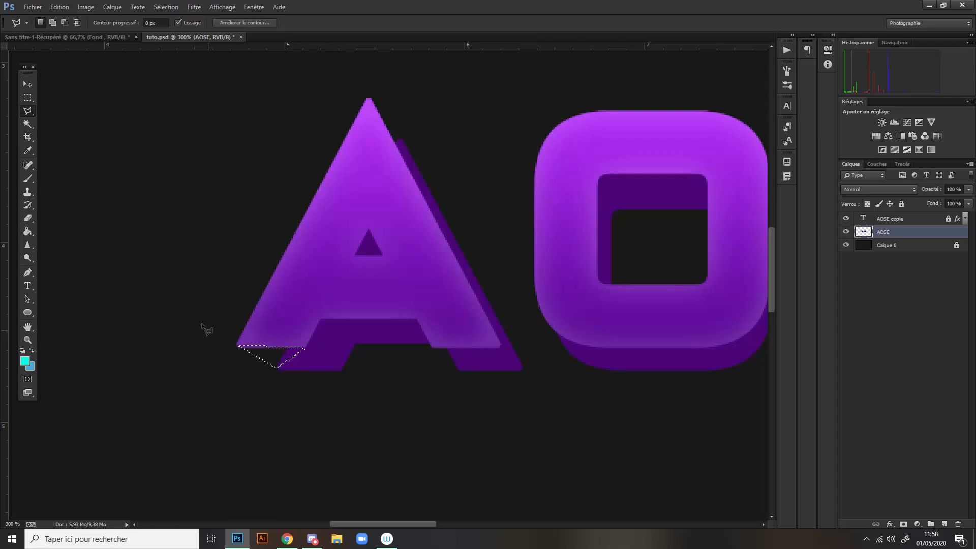
- Set the foreground colour to dark purple #470778, brush it into the selected gap at the A's left foot and deselect
{"action": "left_click", "coordinate": [24, 362]}
{"action": "left_click", "coordinate": [330, 337]}
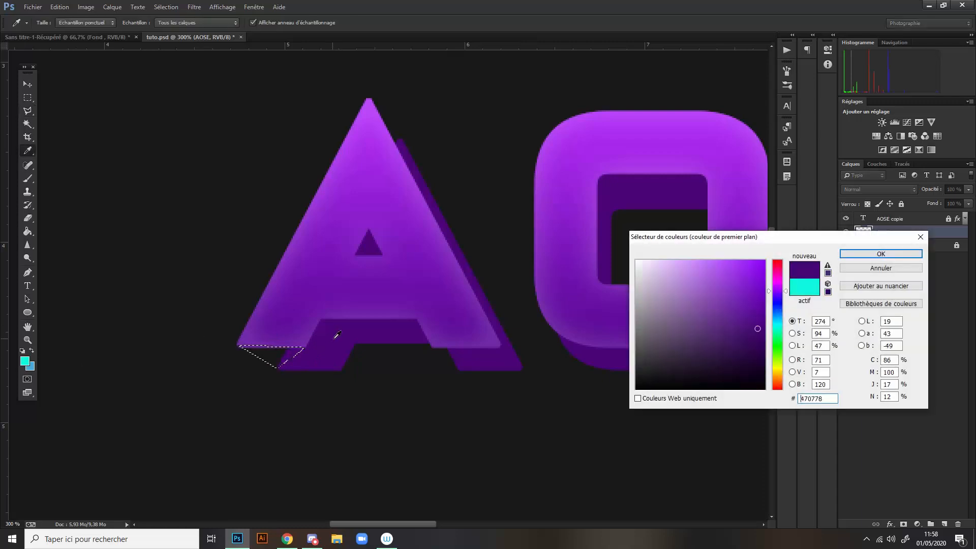
{"action": "left_click", "coordinate": [867, 252]}
{"action": "left_click", "coordinate": [27, 178]}
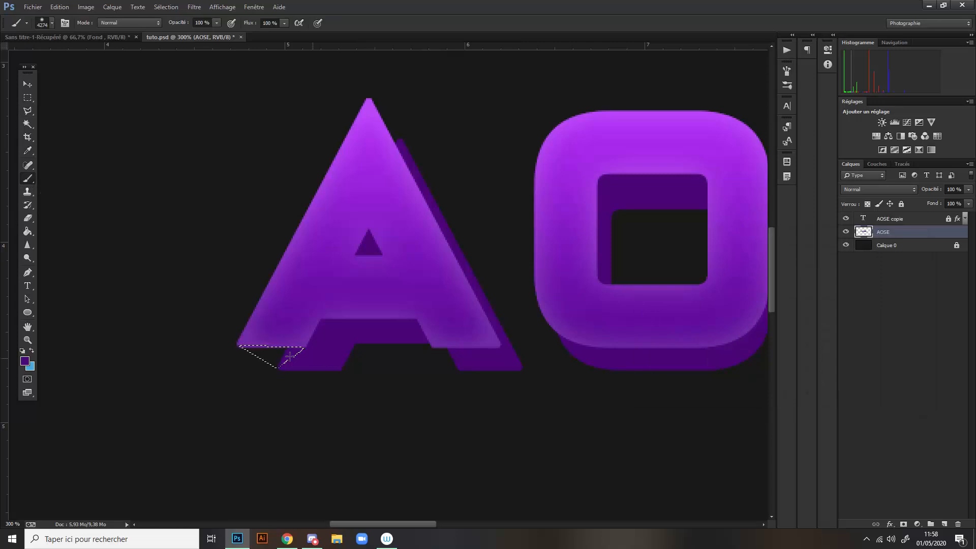
{"action": "left_click_drag", "start_coordinate": [285, 359], "coordinate": [313, 359], "text": "alt"}
{"action": "left_click", "coordinate": [268, 350]}
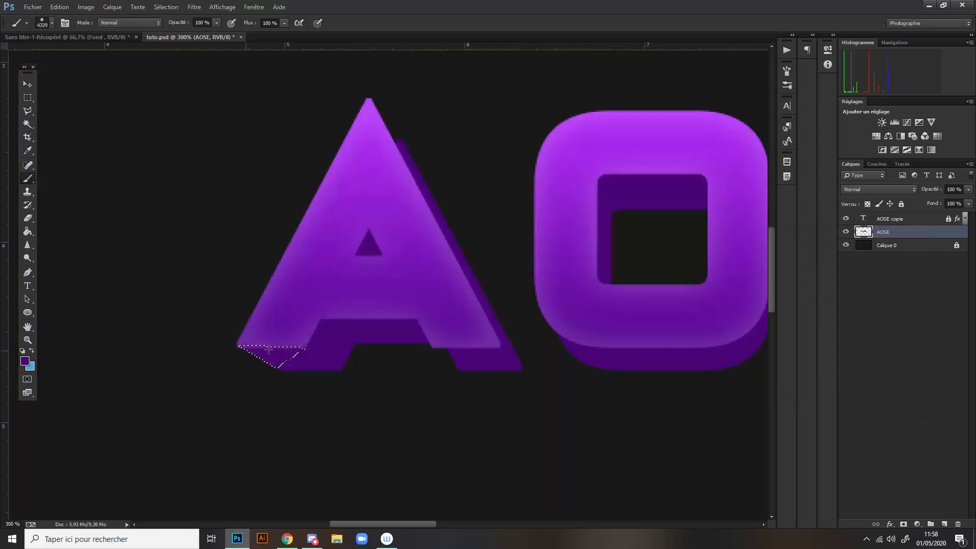
{"action": "key", "text": "ctrl+d"}
- Outline the gap between the front and back shapes at the A's right foot with the Polygonal Lasso
{"action": "left_click_drag", "start_coordinate": [407, 524], "coordinate": [428, 523]}
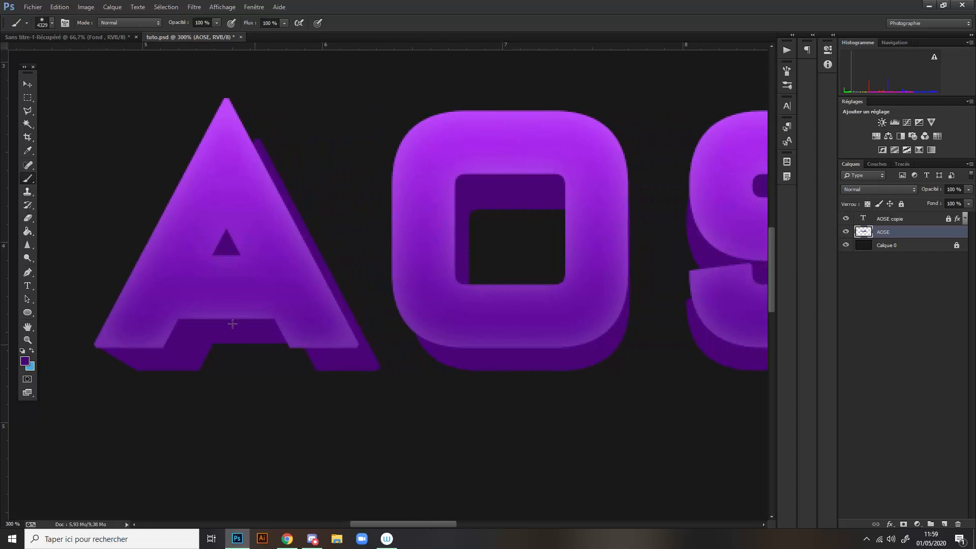
{"action": "left_click", "coordinate": [28, 111]}
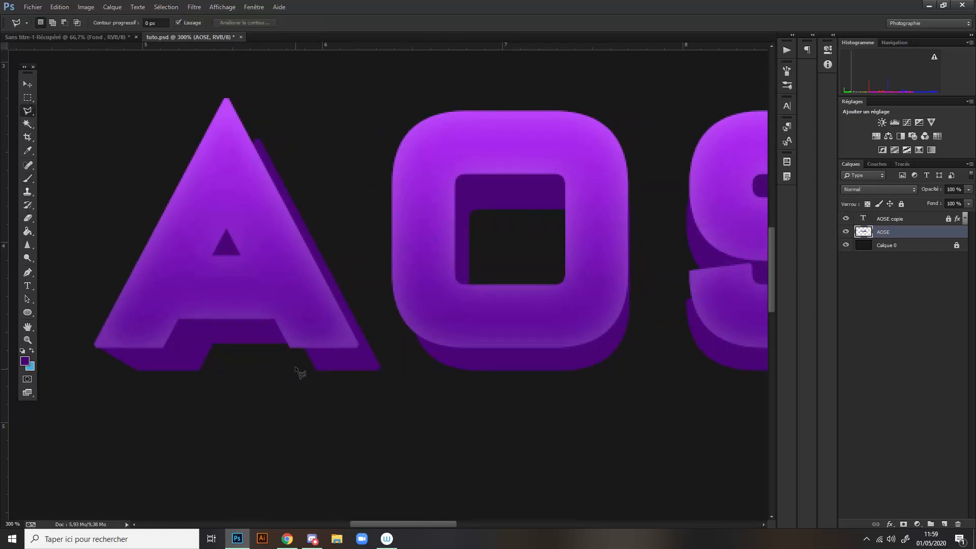
{"action": "left_click", "coordinate": [290, 347]}
{"action": "left_click", "coordinate": [317, 370]}
{"action": "left_click", "coordinate": [378, 370]}
{"action": "left_click", "coordinate": [354, 342]}
{"action": "left_click", "coordinate": [291, 349]}
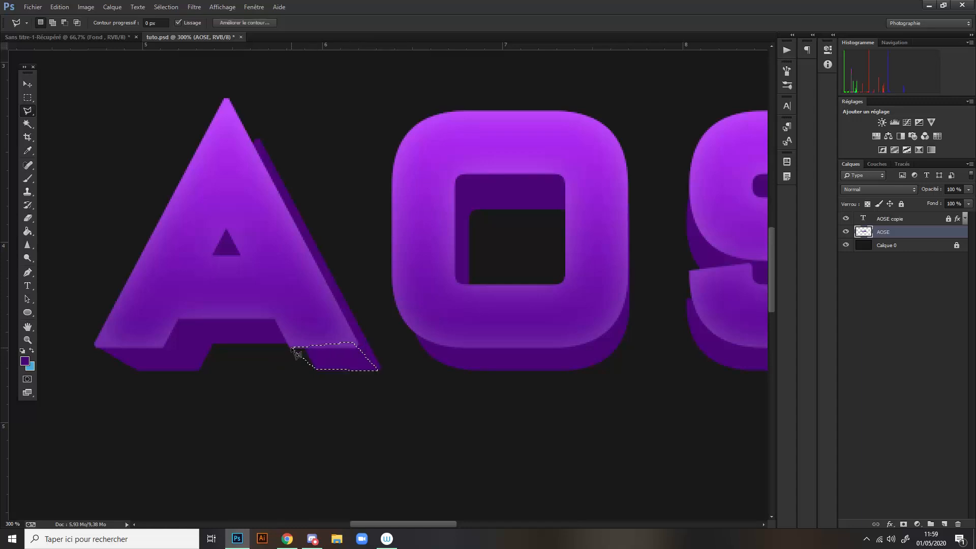
- Brush the dark purple into the selected area at the A's right foot and clear the selection
{"action": "left_click", "coordinate": [29, 179]}
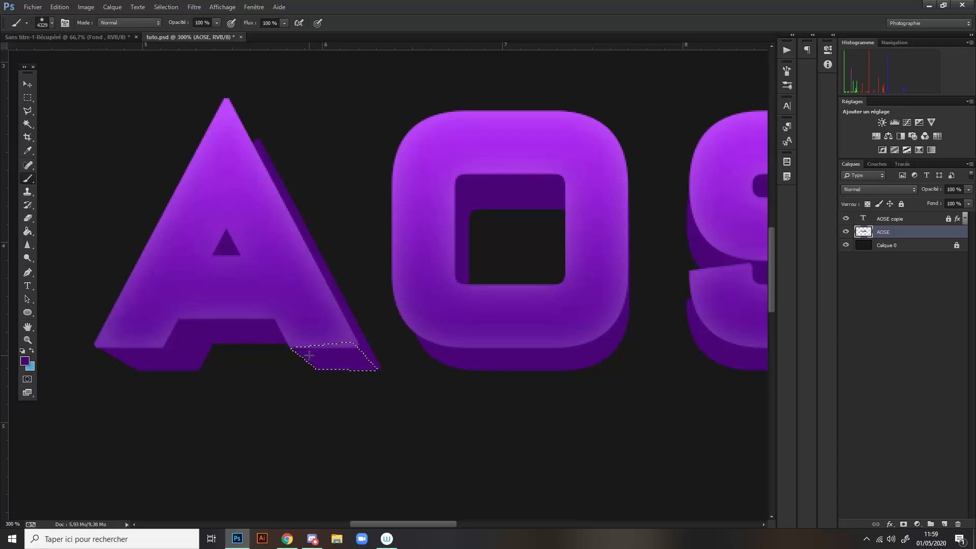
{"action": "left_click", "coordinate": [28, 111]}
{"action": "right_click", "coordinate": [332, 358]}
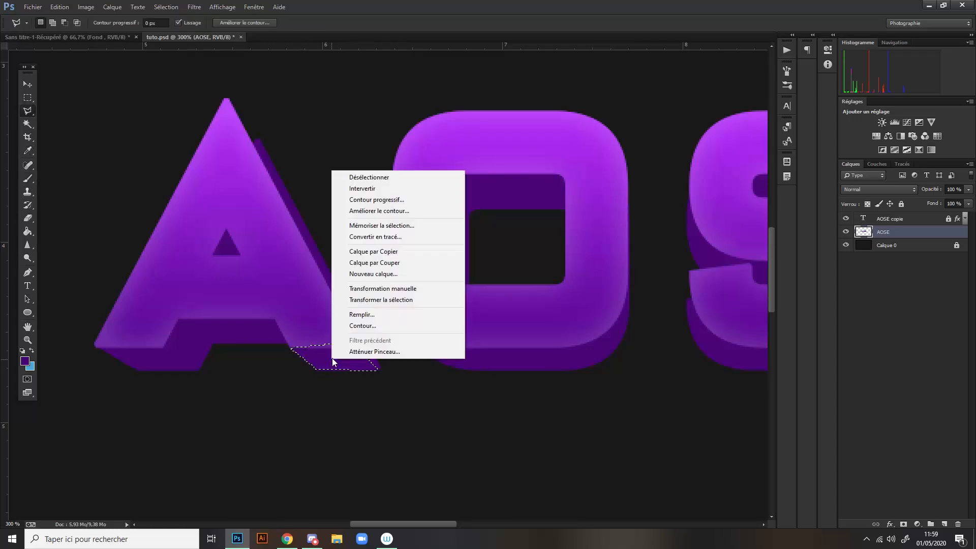
{"action": "left_click", "coordinate": [365, 177]}
- Select the gap along the A's upper right side near the apex, paint it dark purple and deselect
{"action": "scroll", "coordinate": [240, 277], "scroll_direction": "up", "scroll_amount": 2}
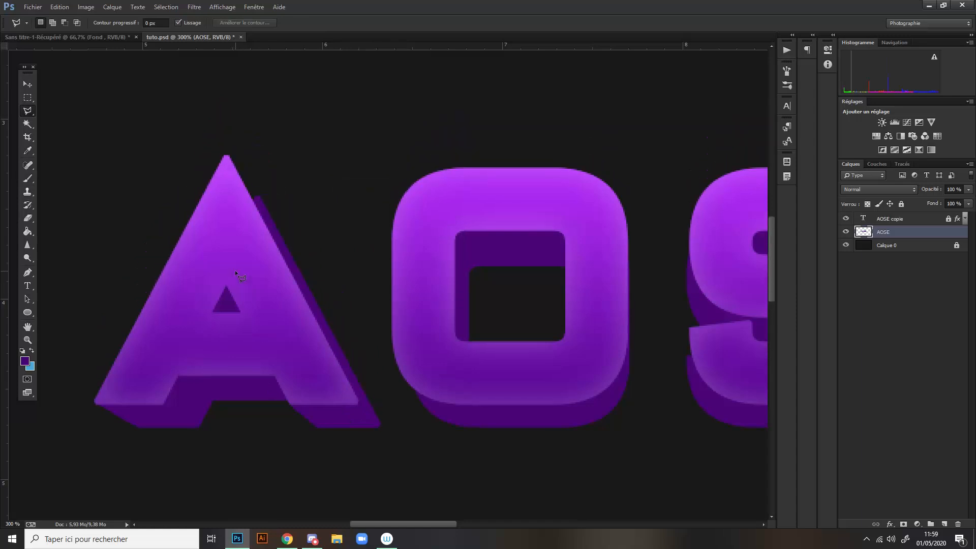
{"action": "scroll", "coordinate": [224, 265], "scroll_direction": "up", "scroll_amount": 2}
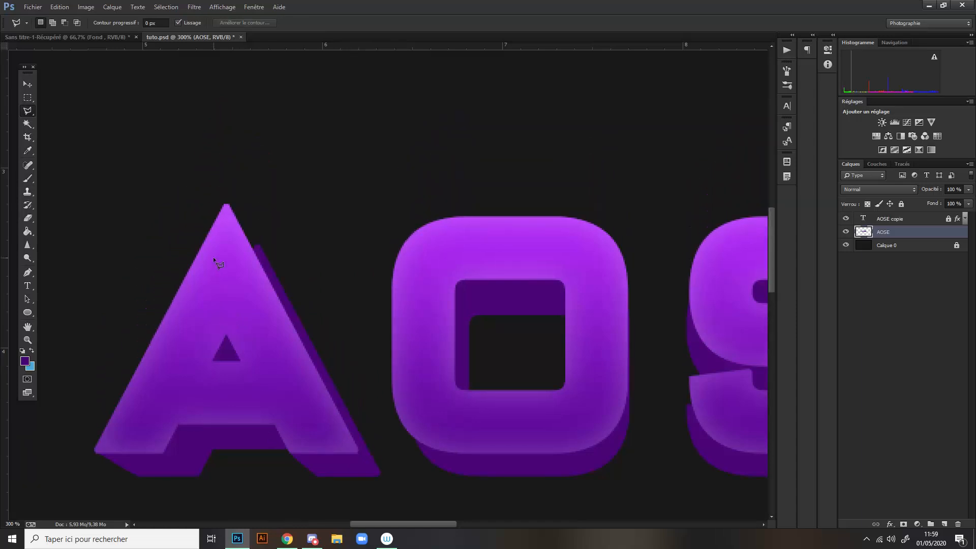
{"action": "scroll", "coordinate": [212, 258], "scroll_direction": "down", "scroll_amount": 3}
{"action": "scroll", "coordinate": [213, 258], "scroll_direction": "up", "scroll_amount": 2}
{"action": "left_click", "coordinate": [227, 188]}
{"action": "left_click", "coordinate": [260, 235]}
{"action": "left_click", "coordinate": [253, 265]}
{"action": "key", "text": "b"}
{"action": "key", "text": "ctrl+d"}
- Select the gaps between the front and back shapes of the O and fill them with dark purple
{"action": "left_click_drag", "start_coordinate": [392, 523], "coordinate": [413, 523]}
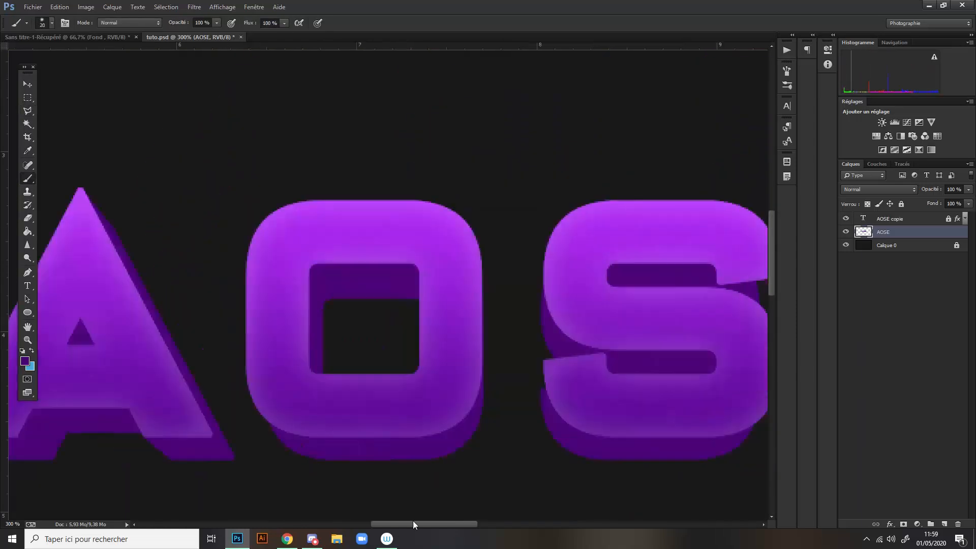
{"action": "left_click", "coordinate": [236, 211]}
{"action": "left_click_drag", "start_coordinate": [347, 358], "coordinate": [462, 362]}
{"action": "key", "text": "ctrl+Return"}
{"action": "key", "text": "g"}
{"action": "left_click", "coordinate": [285, 335]}
- Paint the selected gap along the S's lower-left curve with the dark purple brush and deselect
{"action": "left_click_drag", "start_coordinate": [413, 524], "coordinate": [471, 523]}
{"action": "scroll", "coordinate": [203, 304], "scroll_direction": "down", "scroll_amount": 2}
{"action": "key", "text": "b"}
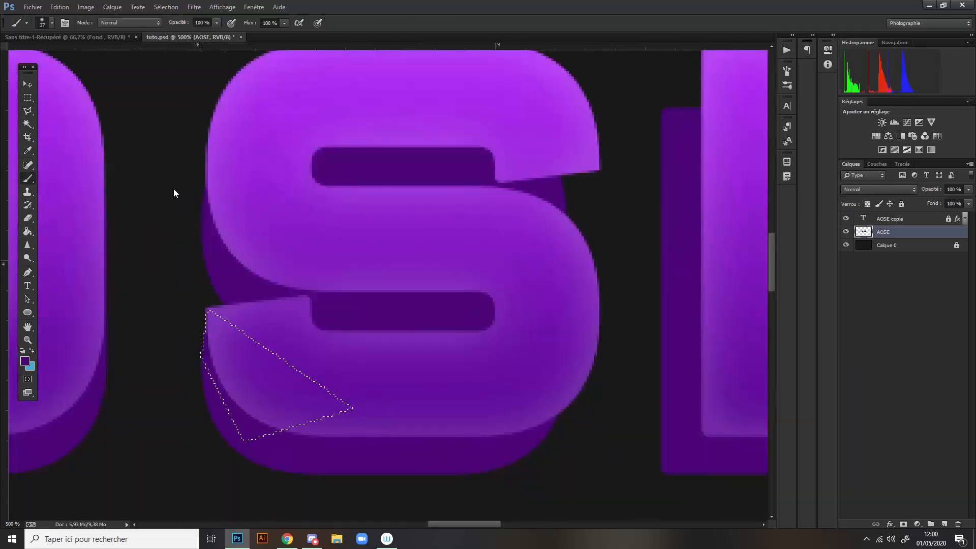
{"action": "key", "text": "ctrl+d"}
{"action": "key", "text": "b"}
{"action": "key", "text": "ctrl+d"}
{"action": "scroll", "coordinate": [449, 277], "scroll_direction": "down", "scroll_amount": 3}
{"action": "scroll", "coordinate": [449, 276], "scroll_direction": "up", "scroll_amount": 4}
- Unlock AOSE copie, lower its opacity to reveal the shapes behind, and make the AOSE layer active again
{"action": "left_click", "coordinate": [891, 219]}
{"action": "left_click", "coordinate": [901, 204]}
{"action": "mouse_move", "coordinate": [968, 189]}
{"action": "left_mouse_down"}
{"action": "mouse_move", "coordinate": [931, 204]}
{"action": "mouse_move", "coordinate": [970, 203]}
{"action": "mouse_move", "coordinate": [943, 203]}
{"action": "left_mouse_up"}
{"action": "left_click", "coordinate": [883, 232]}
{"action": "key", "text": "ctrl+d"}
{"action": "left_click", "coordinate": [891, 219]}
{"action": "left_click", "coordinate": [902, 204]}
{"action": "left_click", "coordinate": [884, 232]}
- Fill the gap at the E's upper-left corner with dark purple on the AOSE layer and keep that layer active
{"action": "key", "text": "b"}
{"action": "key", "text": "ctrl+d"}
{"action": "scroll", "coordinate": [455, 224], "scroll_direction": "down", "scroll_amount": 2}
{"action": "scroll", "coordinate": [444, 264], "scroll_direction": "right", "scroll_amount": 4}
{"action": "left_click", "coordinate": [891, 219]}
{"action": "left_click", "coordinate": [901, 203]}
{"action": "left_click", "coordinate": [884, 231]}
- Paint the gaps at the ends of the E's arms dark purple on the AOSE layer and clear the selections
{"action": "key", "text": "b"}
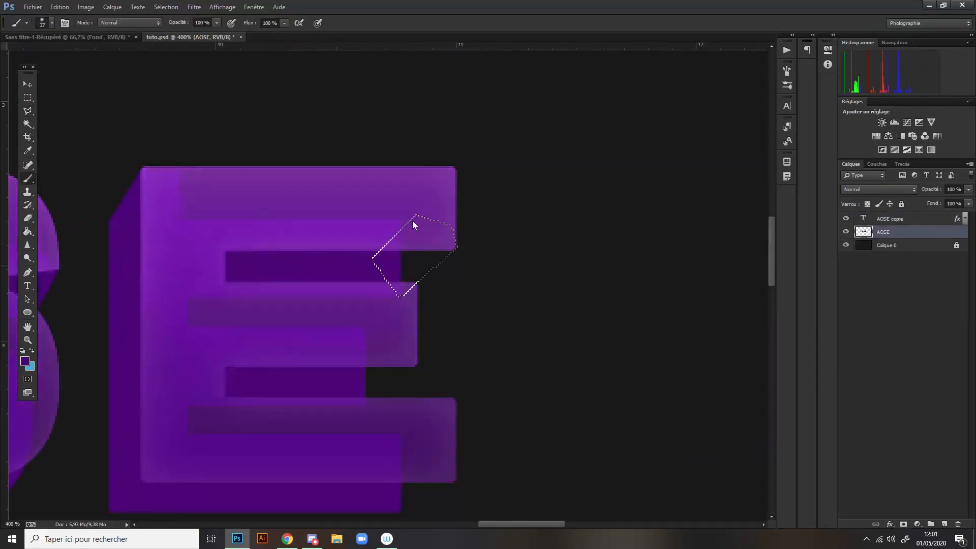
{"action": "left_click_drag", "start_coordinate": [413, 225], "coordinate": [424, 264]}
{"action": "key", "text": "ctrl+d"}
{"action": "key", "text": "l"}
{"action": "key", "text": "b"}
{"action": "key", "text": "ctrl+d"}
{"action": "scroll", "coordinate": [406, 366], "scroll_direction": "down", "scroll_amount": 3}
{"action": "key", "text": "b"}
{"action": "scroll", "coordinate": [500, 284], "scroll_direction": "down", "scroll_amount": 4}
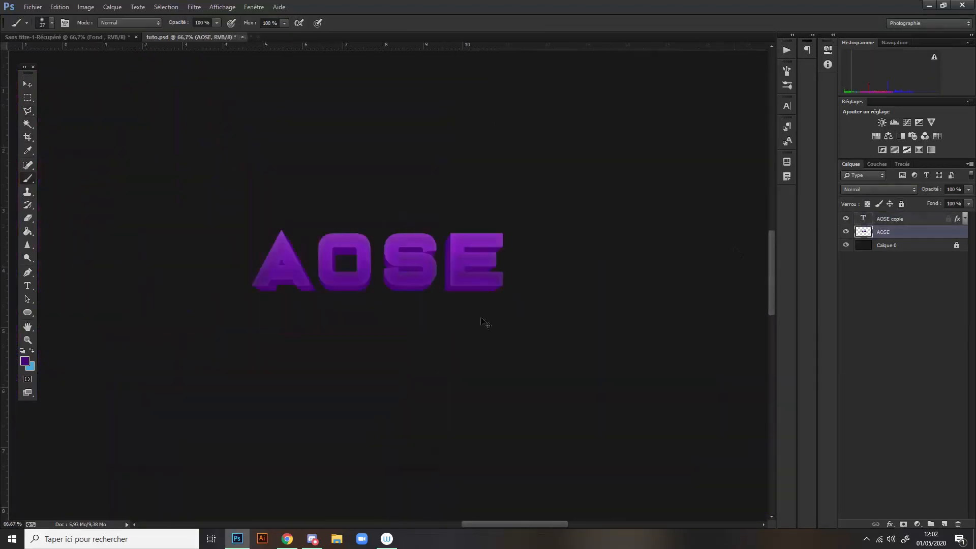
- Restore the opacity of AOSE copie to 100 % and lock the layer completely
{"action": "left_click", "coordinate": [890, 219]}
{"action": "left_click_drag", "start_coordinate": [968, 190], "coordinate": [971, 203]}
{"action": "left_click", "coordinate": [901, 204]}
- Examine the filled depth edges of all four AOSE letters
{"action": "key", "text": "ctrl+plus"}
{"action": "key", "text": "ctrl+plus"}
{"action": "key", "text": "ctrl+minus"}
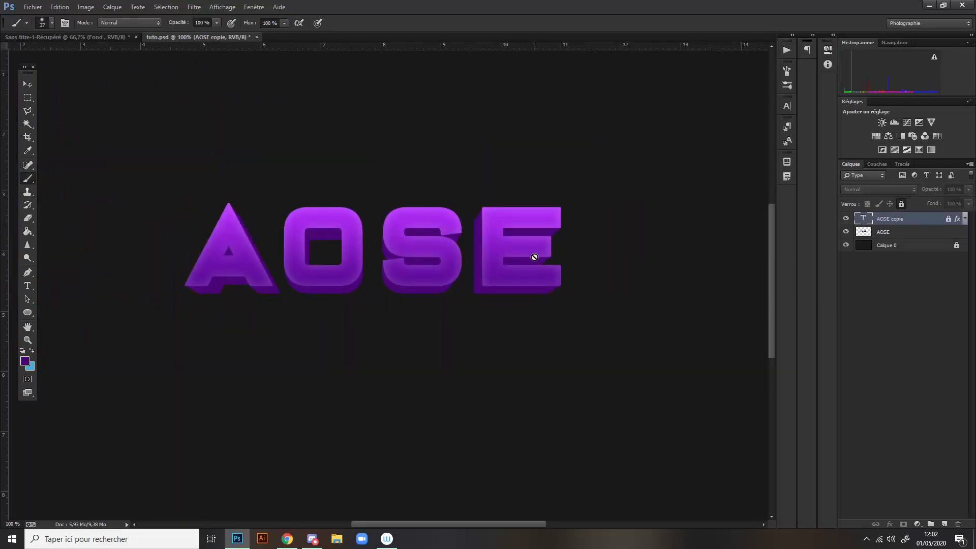
{"action": "scroll", "coordinate": [535, 257], "scroll_direction": "up", "scroll_amount": 3}
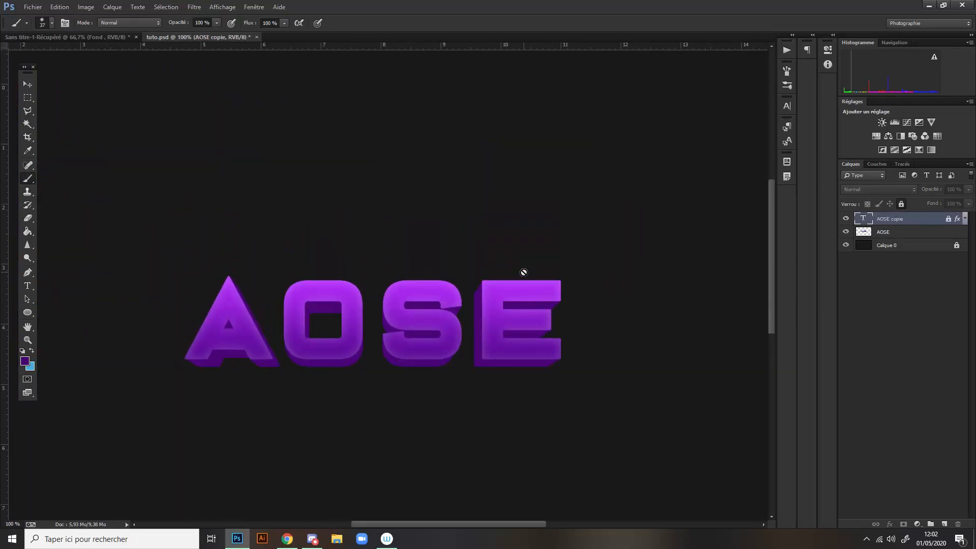
{"action": "scroll", "coordinate": [505, 304], "scroll_direction": "down", "scroll_amount": 3}
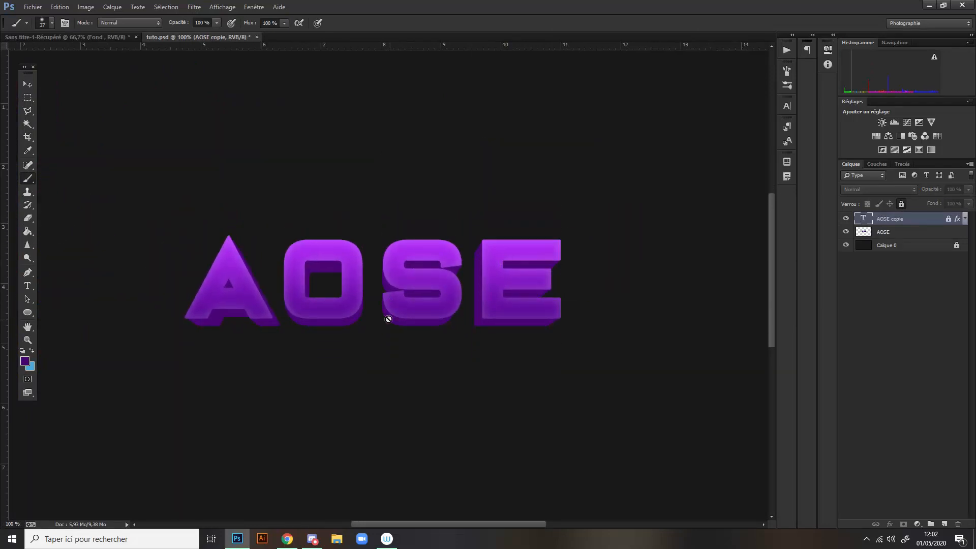
{"action": "scroll", "coordinate": [334, 290], "scroll_direction": "up", "scroll_amount": 5}
{"action": "scroll", "coordinate": [327, 290], "scroll_direction": "down", "scroll_amount": 3}
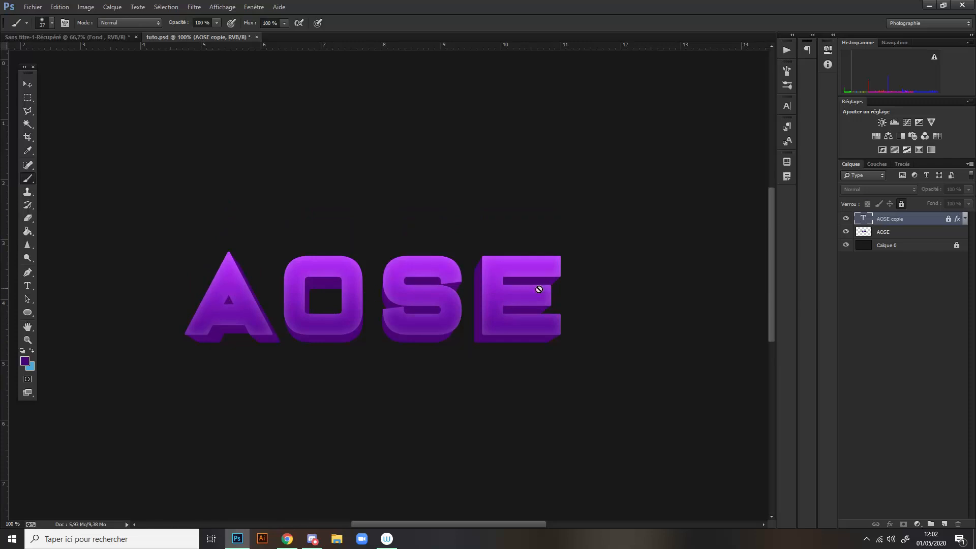
- Add a gradient overlay effect to the AOSE layer and open its gradient for editing
{"action": "left_click", "coordinate": [912, 236]}
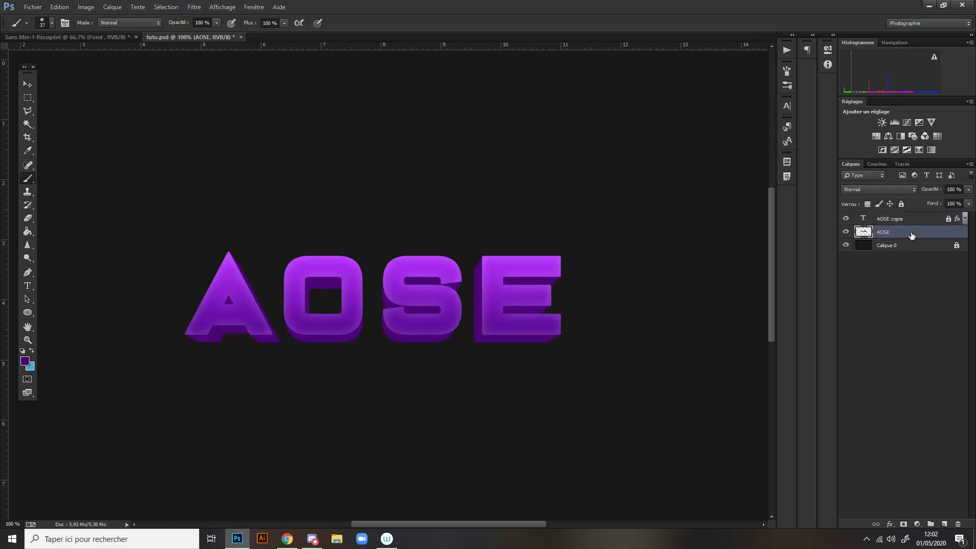
{"action": "double_click", "coordinate": [912, 235]}
{"action": "left_click_drag", "start_coordinate": [589, 100], "coordinate": [641, 108]}
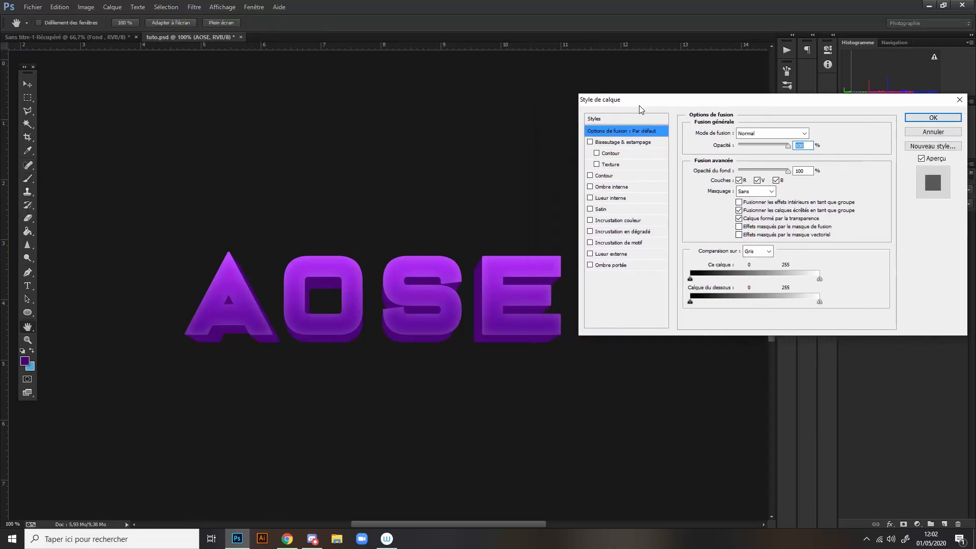
{"action": "left_click", "coordinate": [590, 231]}
{"action": "left_click", "coordinate": [615, 233]}
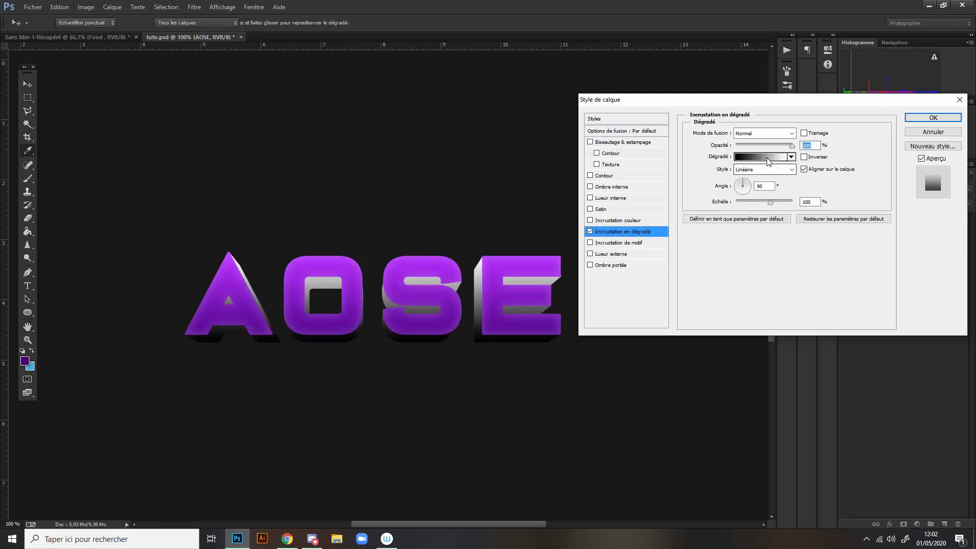
{"action": "left_click", "coordinate": [768, 158]}
- Set the gradient's starting colour stop to the bright purple b130f4 sampled from the E's top arm
{"action": "left_click", "coordinate": [640, 277]}
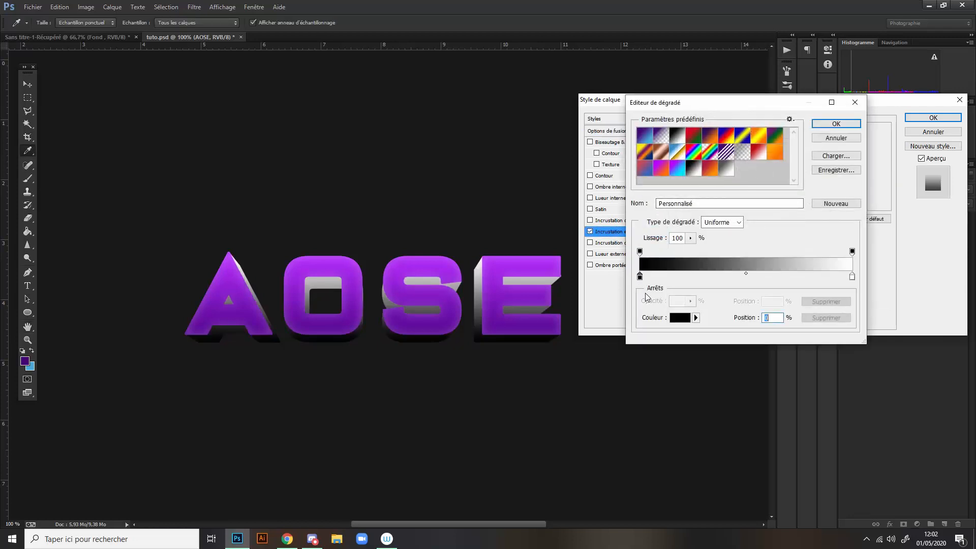
{"action": "left_click", "coordinate": [677, 321]}
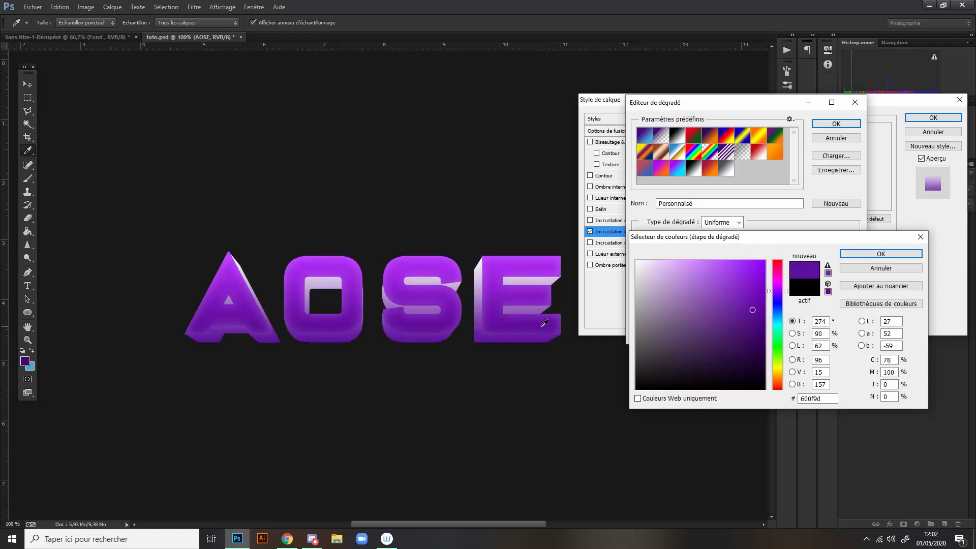
{"action": "left_click", "coordinate": [542, 325]}
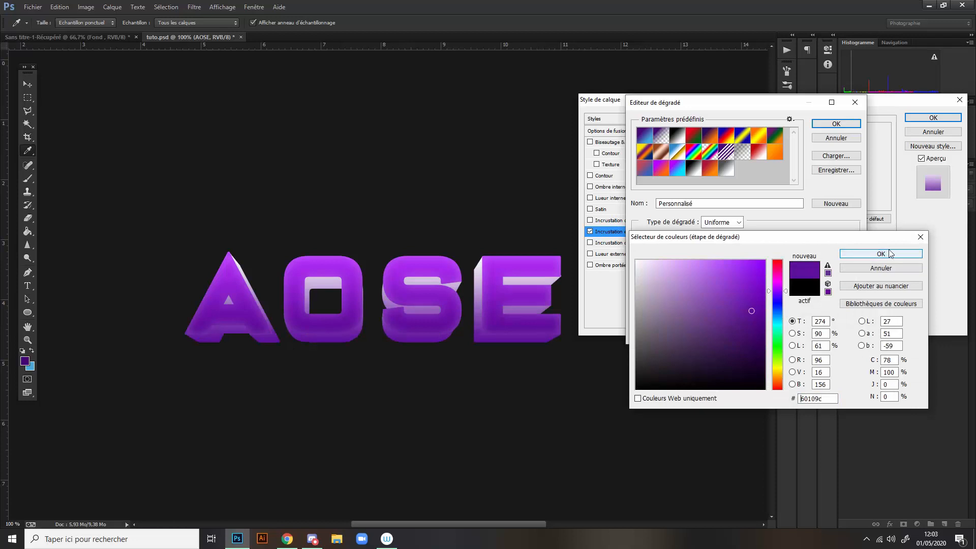
{"action": "left_click", "coordinate": [519, 263]}
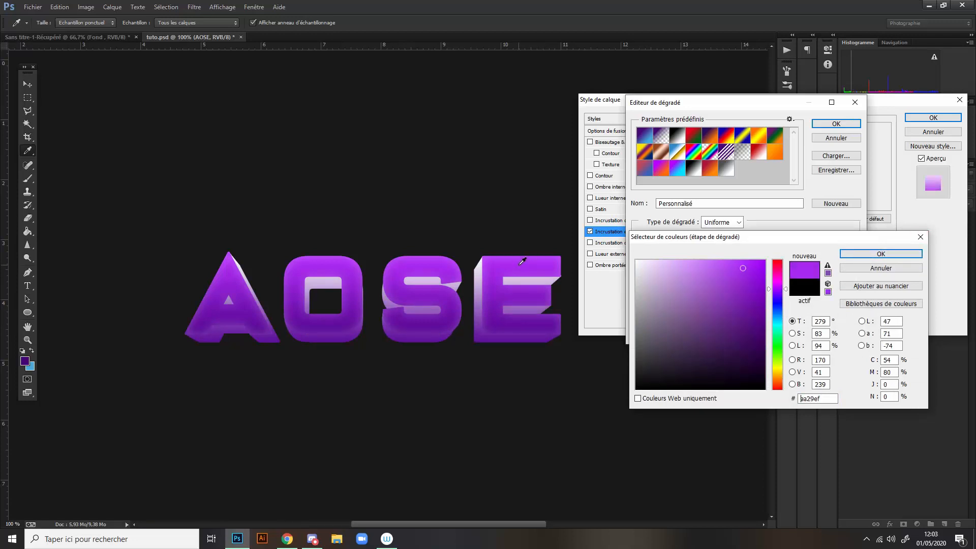
{"action": "left_click", "coordinate": [516, 261]}
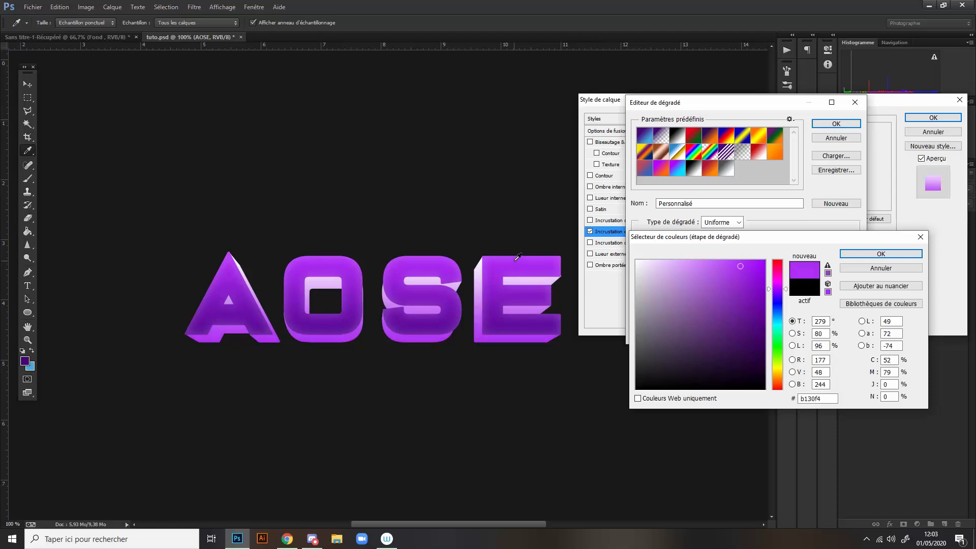
{"action": "left_click", "coordinate": [898, 270]}
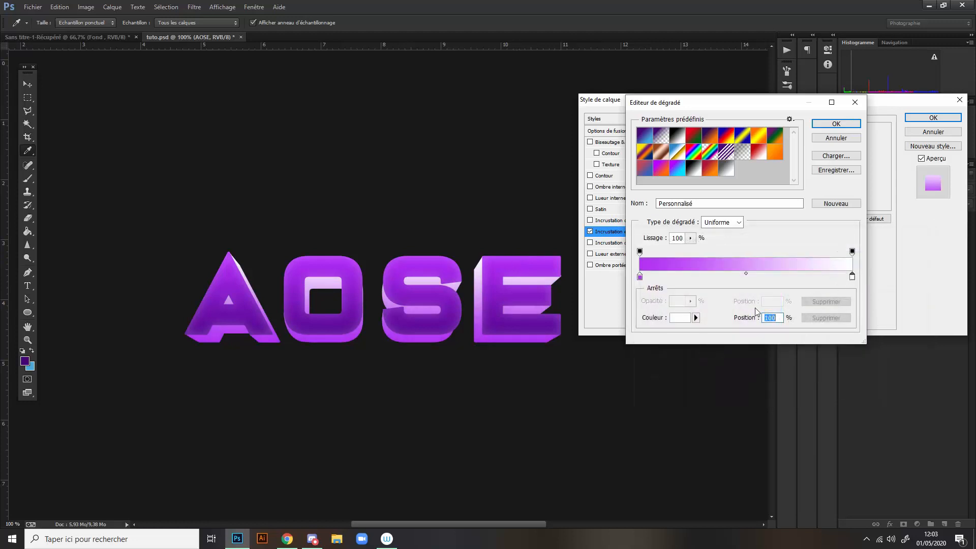
- Set the gradient's end stop to dark purple sampled from the E's lower arm, confirm it, and compare the letters with and without the overlay
{"action": "left_click", "coordinate": [679, 321]}
{"action": "left_click", "coordinate": [542, 325]}
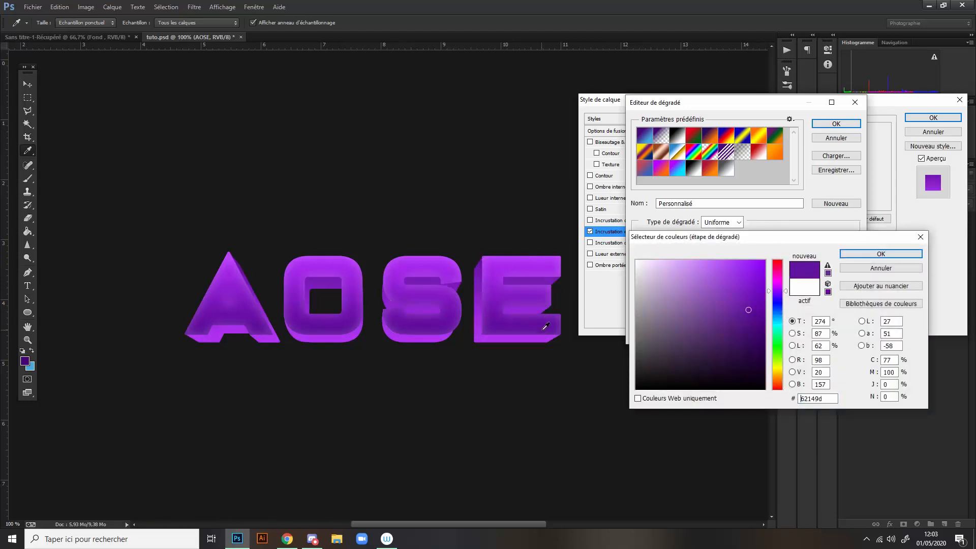
{"action": "left_click", "coordinate": [547, 327]}
{"action": "left_click", "coordinate": [877, 254]}
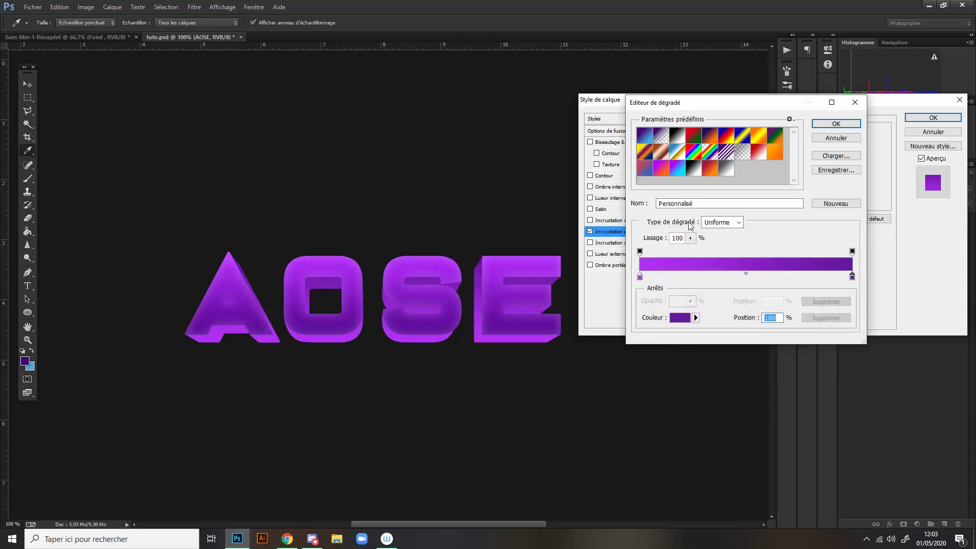
{"action": "left_click", "coordinate": [836, 125]}
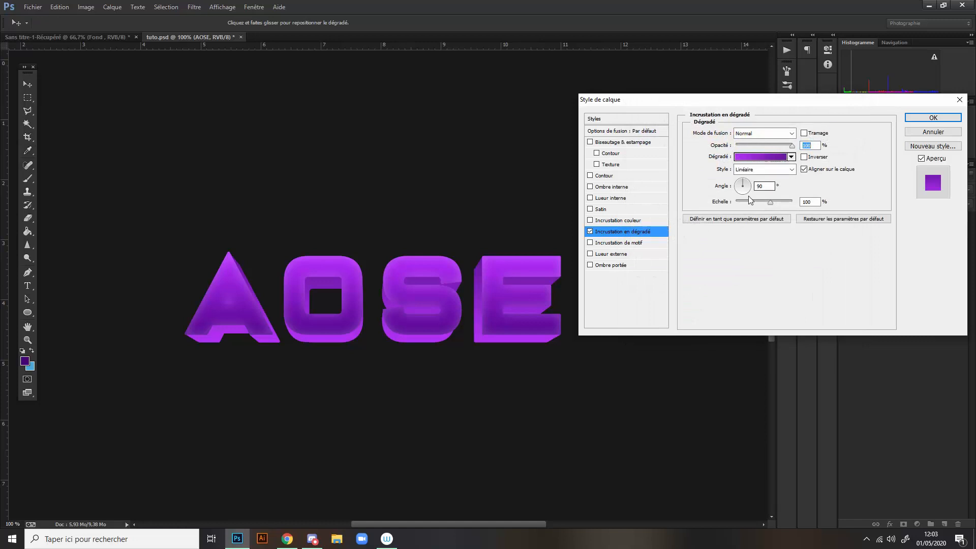
{"action": "left_click", "coordinate": [591, 232]}
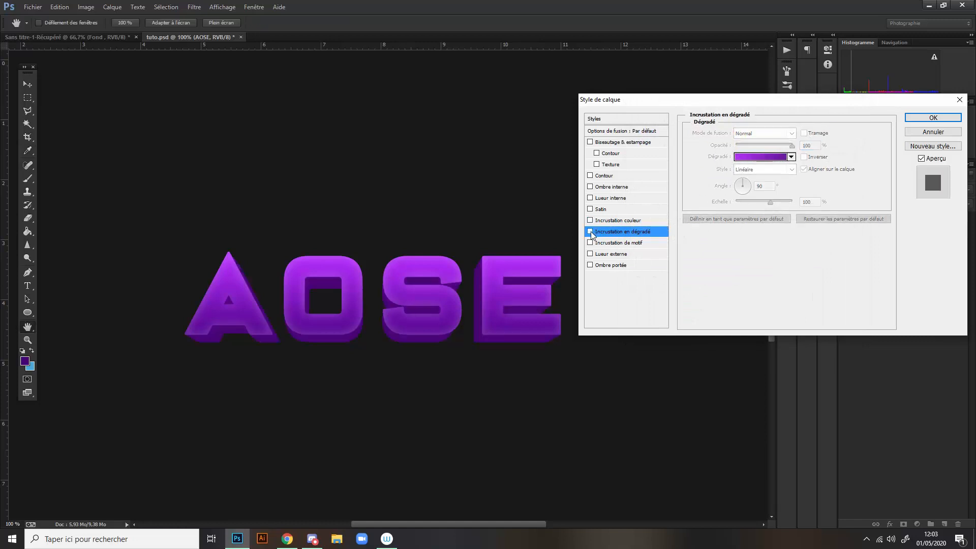
{"action": "left_click", "coordinate": [591, 232]}
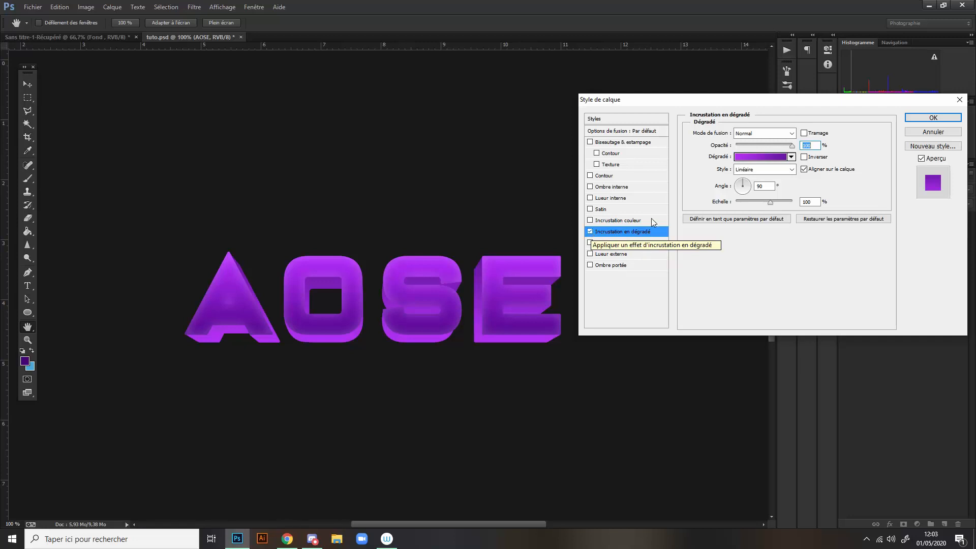
- Change the overlay gradient's starting colour stop to dark purple 58127c and confirm the gradient
{"action": "left_click", "coordinate": [785, 158]}
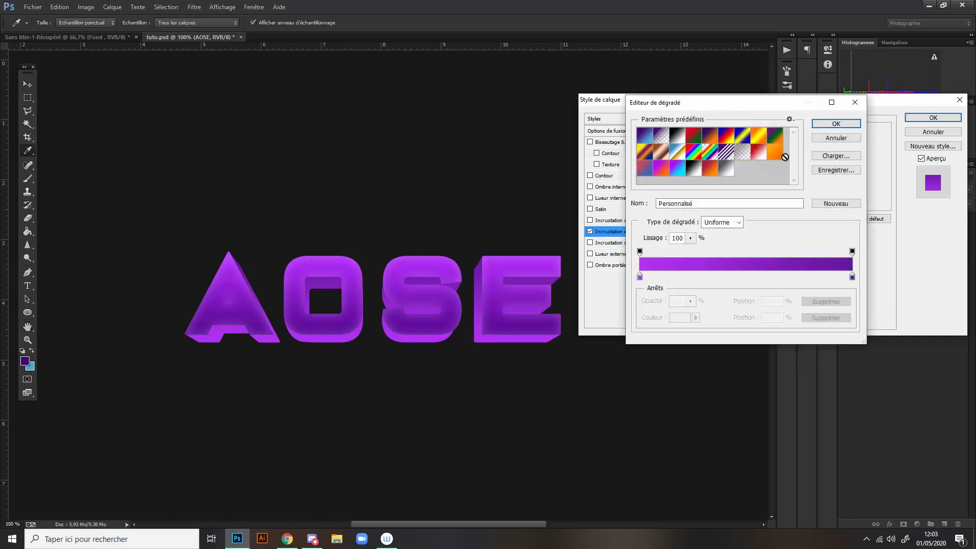
{"action": "left_click", "coordinate": [639, 277]}
{"action": "left_click", "coordinate": [684, 317]}
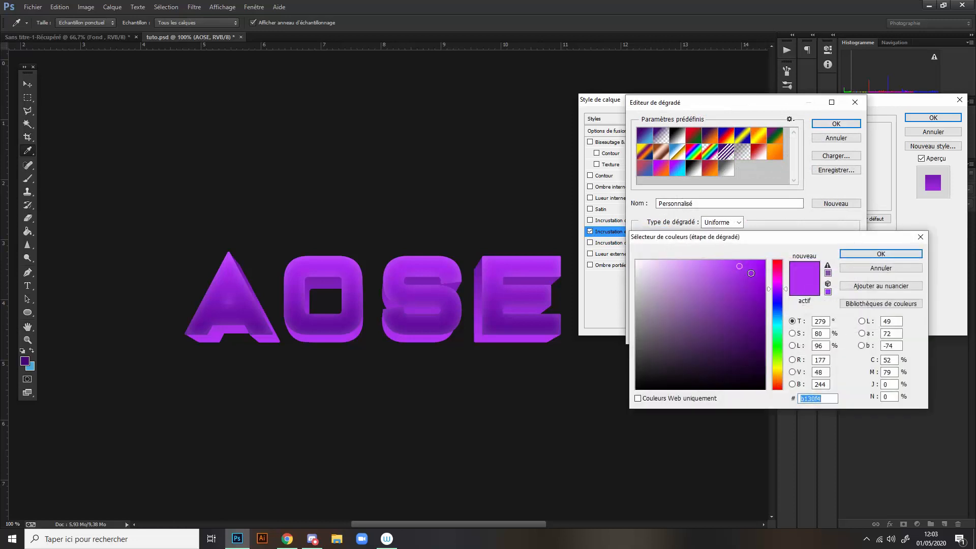
{"action": "mouse_move", "coordinate": [752, 274]}
{"action": "left_mouse_down"}
{"action": "mouse_move", "coordinate": [737, 314]}
{"action": "mouse_move", "coordinate": [750, 331]}
{"action": "left_mouse_up"}
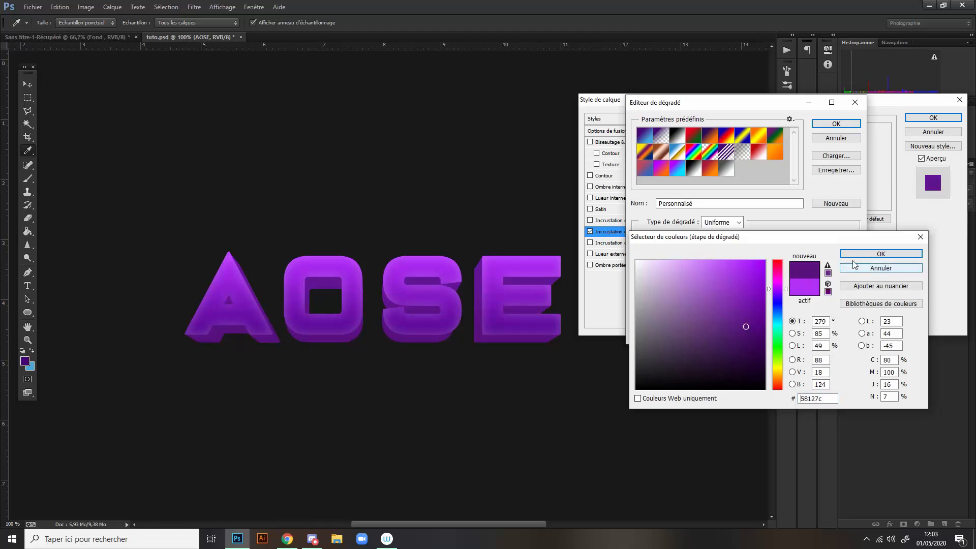
{"action": "left_click", "coordinate": [876, 252]}
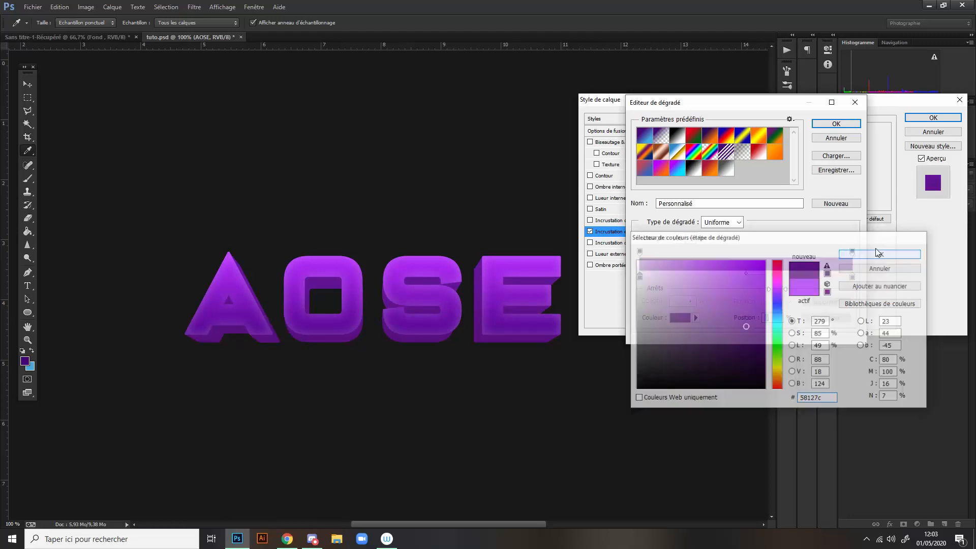
{"action": "left_click", "coordinate": [836, 123]}
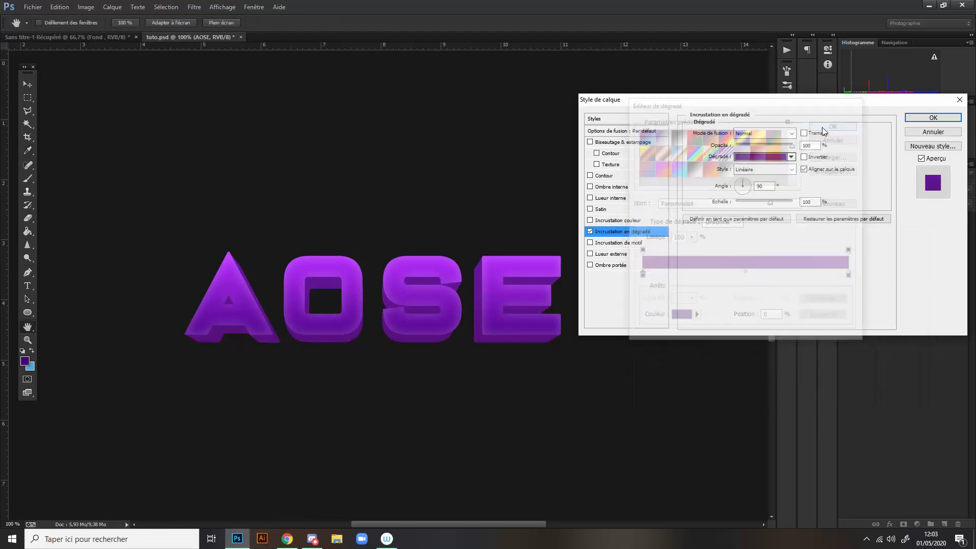
- Add an inner glow of very low opacity to the AOSE layer and rasterize its layer styles
{"action": "left_click", "coordinate": [590, 198]}
{"action": "left_click", "coordinate": [612, 200]}
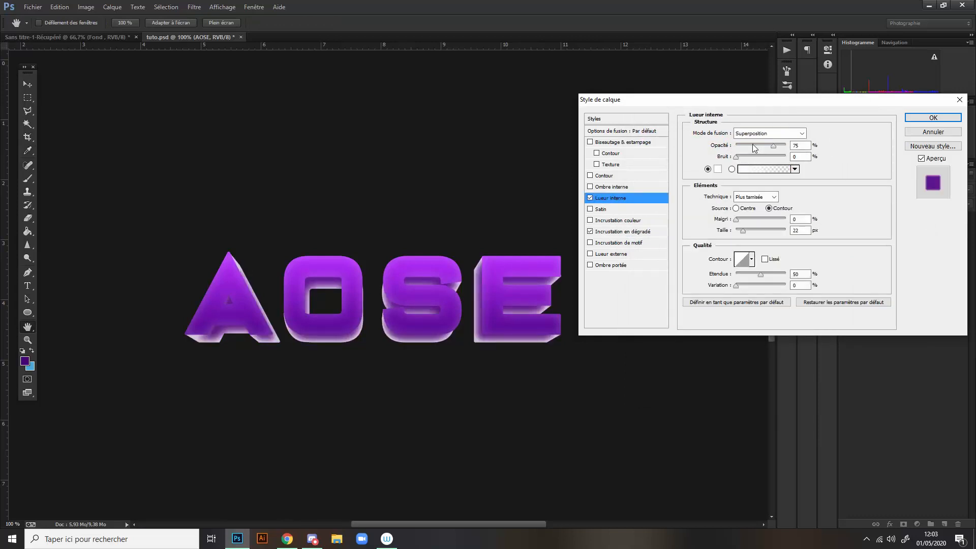
{"action": "left_click_drag", "start_coordinate": [754, 147], "coordinate": [740, 148]}
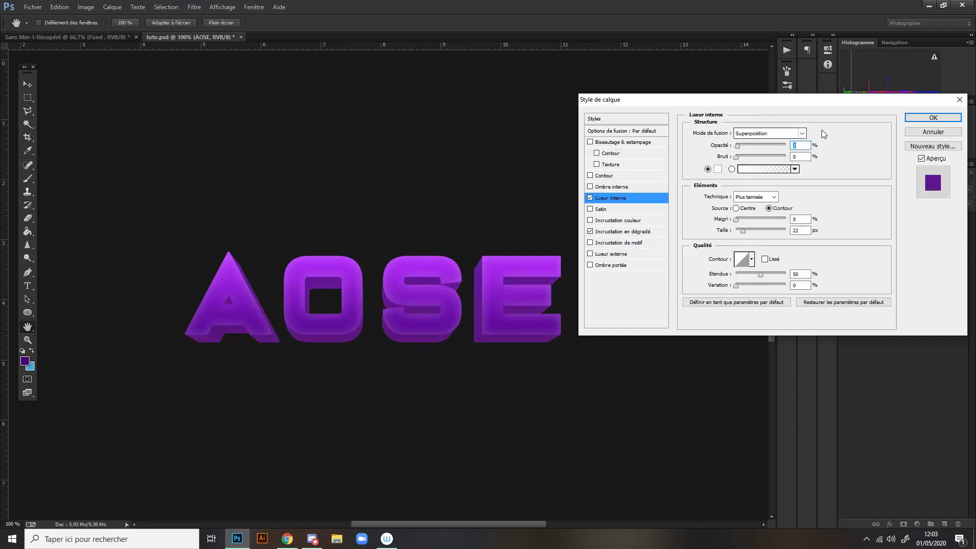
{"action": "left_click", "coordinate": [909, 118]}
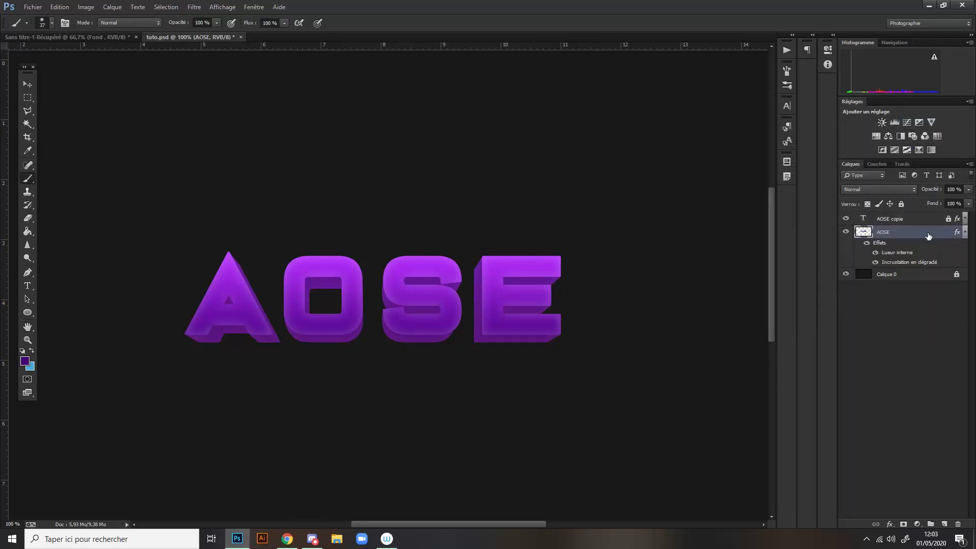
{"action": "right_click", "coordinate": [928, 236]}
{"action": "left_click", "coordinate": [848, 252]}
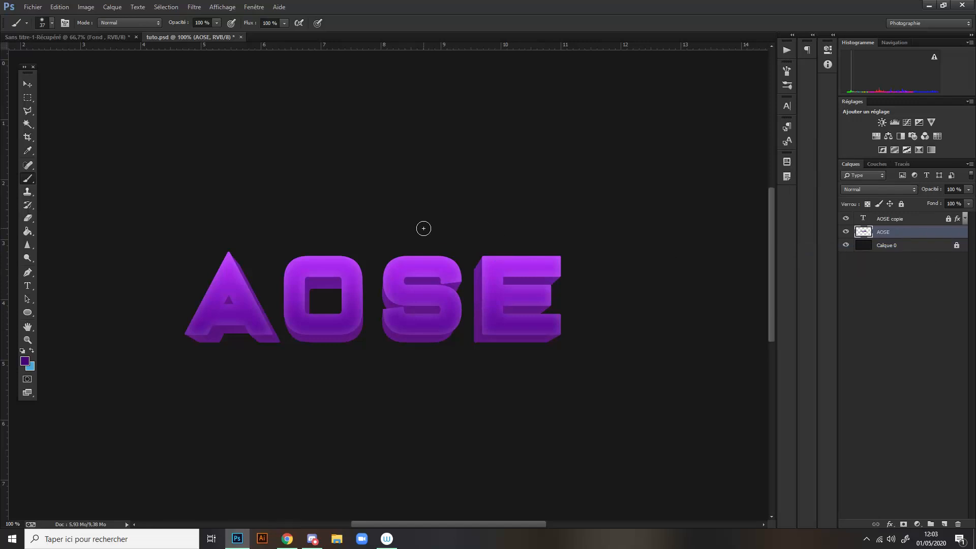
- Select the underside face of the A's left foot with the Polygonal Lasso
{"action": "key", "text": "ctrl+plus"}
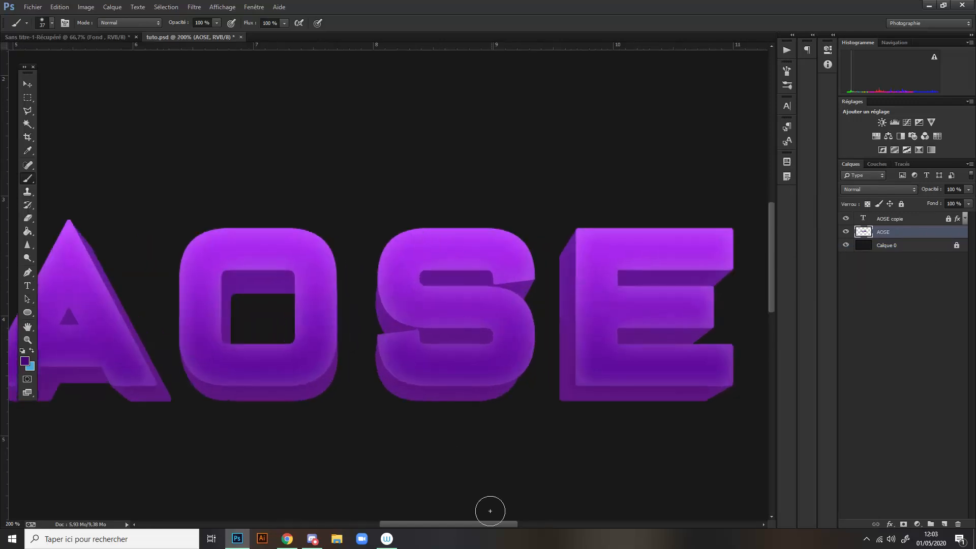
{"action": "left_click_drag", "start_coordinate": [471, 525], "coordinate": [423, 521]}
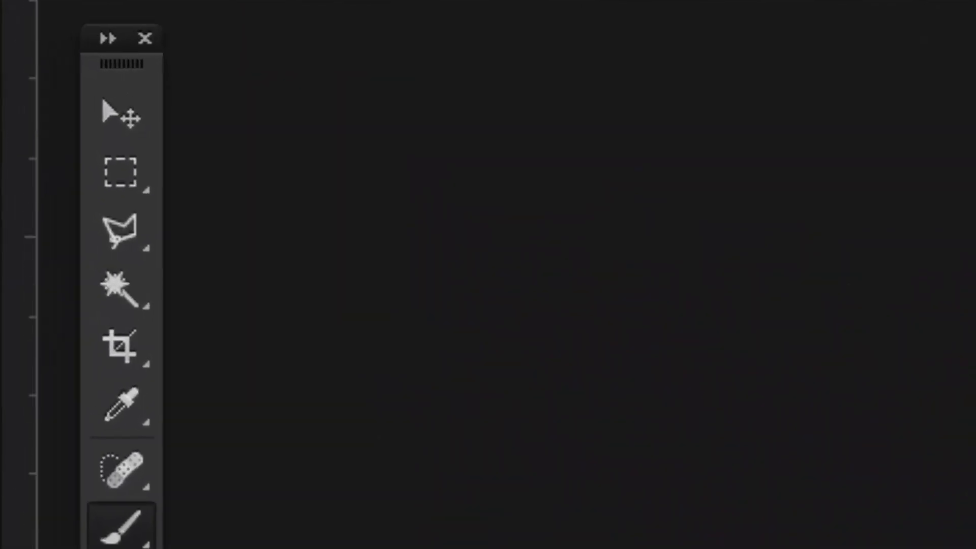
{"action": "left_click", "coordinate": [108, 250]}
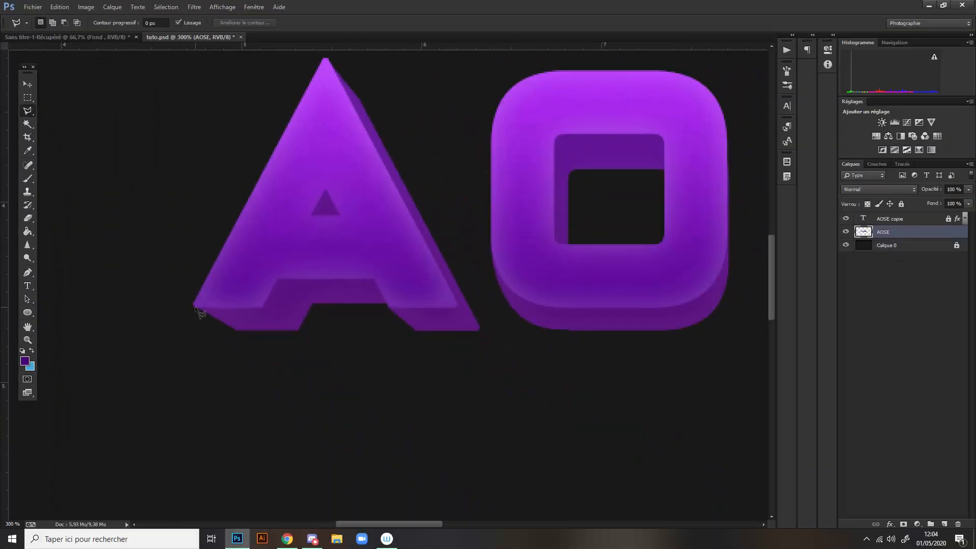
{"action": "left_click", "coordinate": [194, 307]}
{"action": "left_click", "coordinate": [237, 331]}
{"action": "left_click", "coordinate": [262, 309]}
{"action": "left_click", "coordinate": [194, 306]}
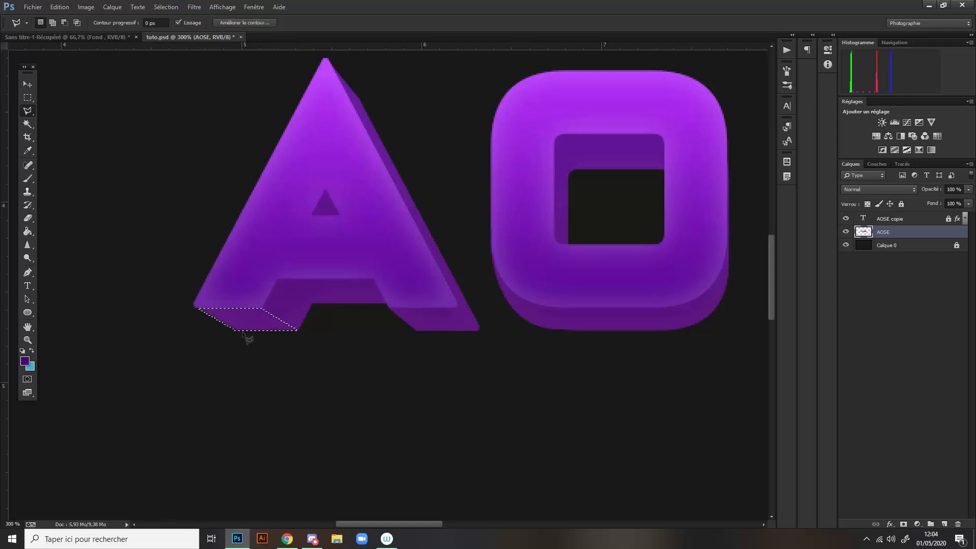
- Switch to the Brush and set the foreground colour to black (000000)
{"action": "key", "text": "b"}
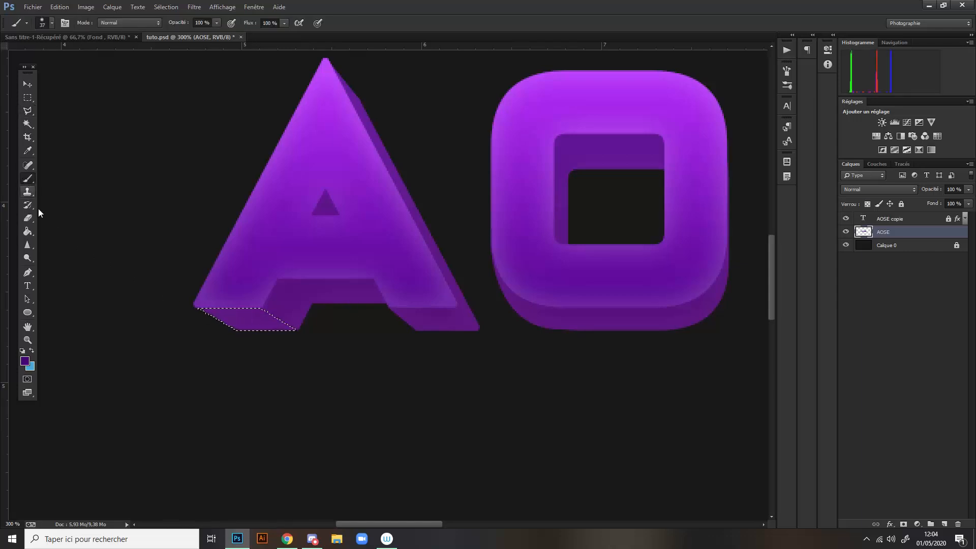
{"action": "left_click", "coordinate": [25, 362]}
{"action": "left_click_drag", "start_coordinate": [657, 362], "coordinate": [594, 421]}
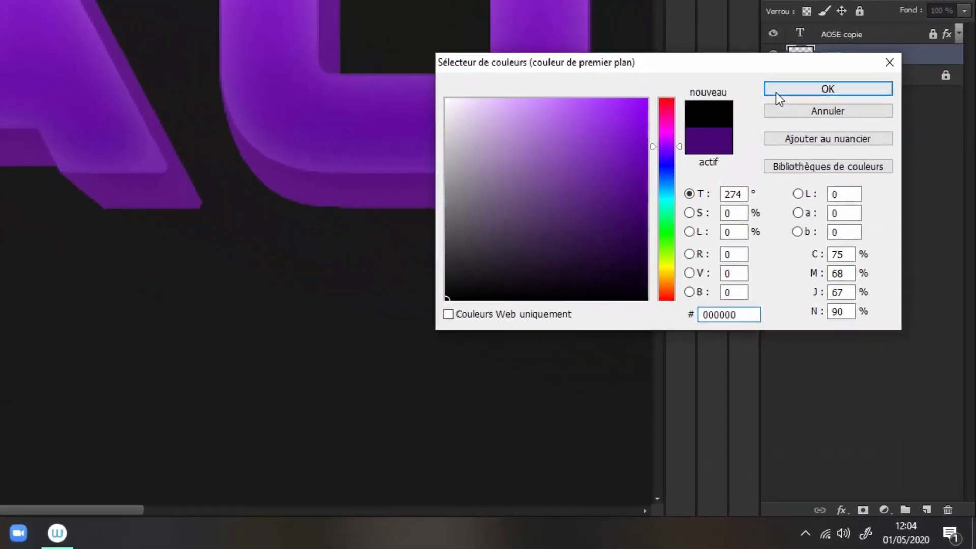
{"action": "left_click", "coordinate": [820, 189]}
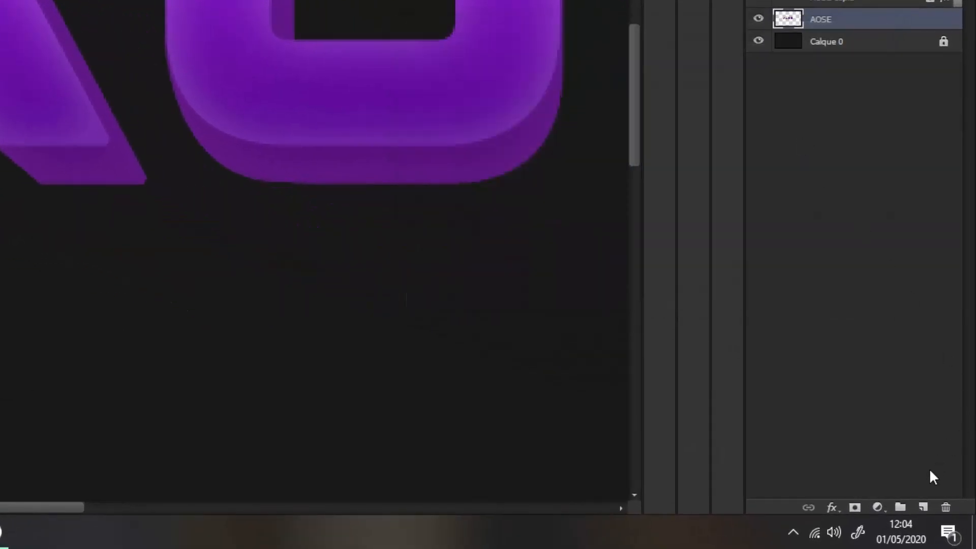
- Create a new layer above AOSE and clip it to the AOSE layer
{"action": "left_click", "coordinate": [924, 507]}
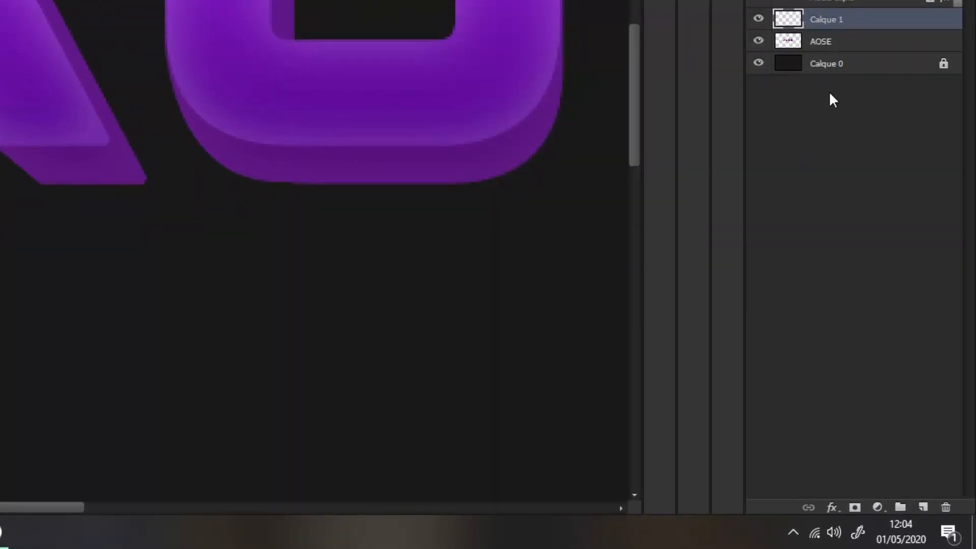
{"action": "right_click", "coordinate": [824, 22]}
{"action": "left_click", "coordinate": [746, 113]}
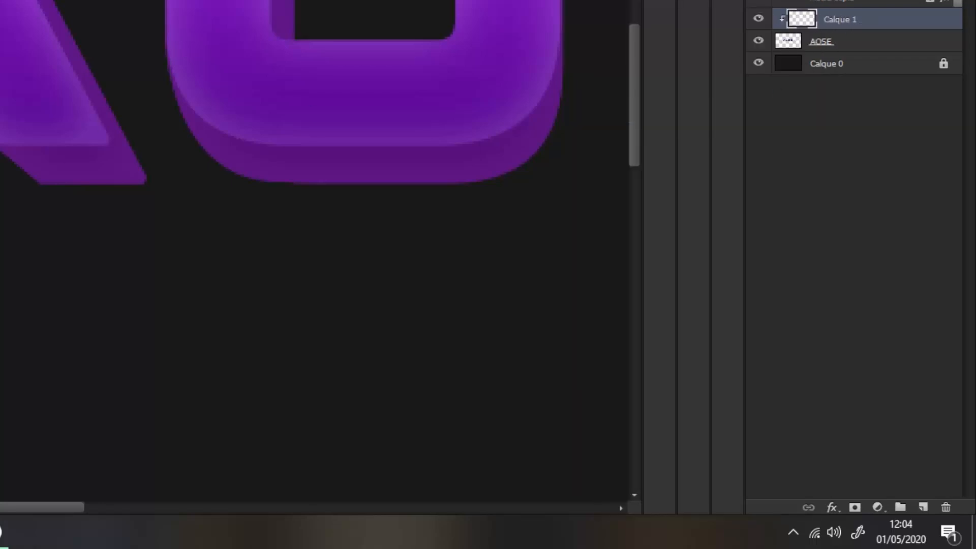
- Shade the selected underside of the A's left foot in black with an 80 px brush at 0 % hardness
{"action": "left_click_drag", "start_coordinate": [98, 251], "coordinate": [136, 256]}
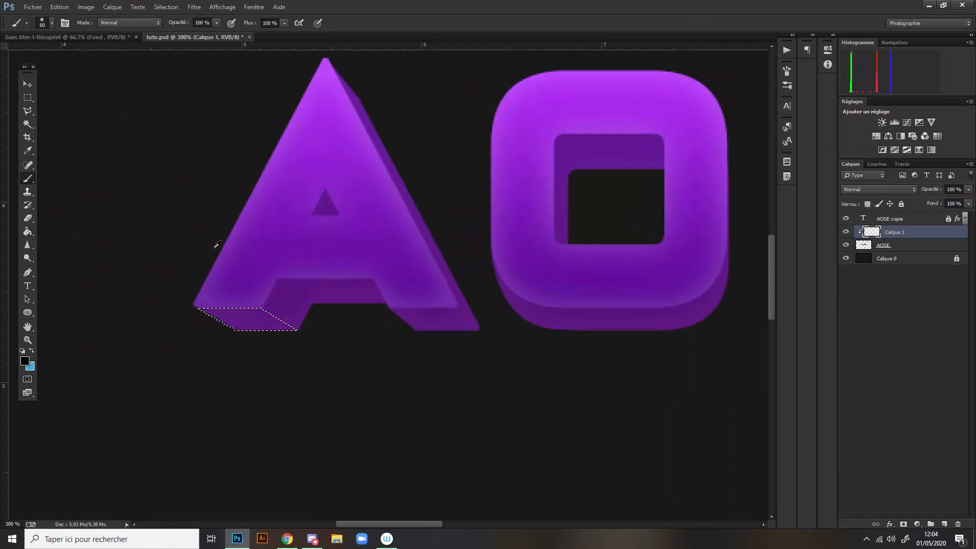
{"action": "right_click", "coordinate": [214, 245]}
{"action": "left_click_drag", "start_coordinate": [316, 336], "coordinate": [308, 334]}
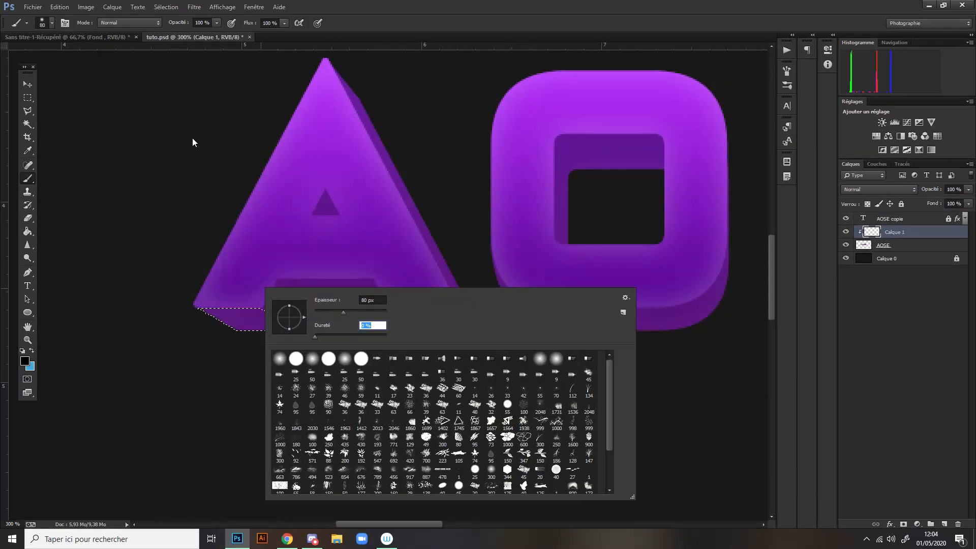
{"action": "left_click", "coordinate": [143, 132]}
{"action": "left_click", "coordinate": [173, 224]}
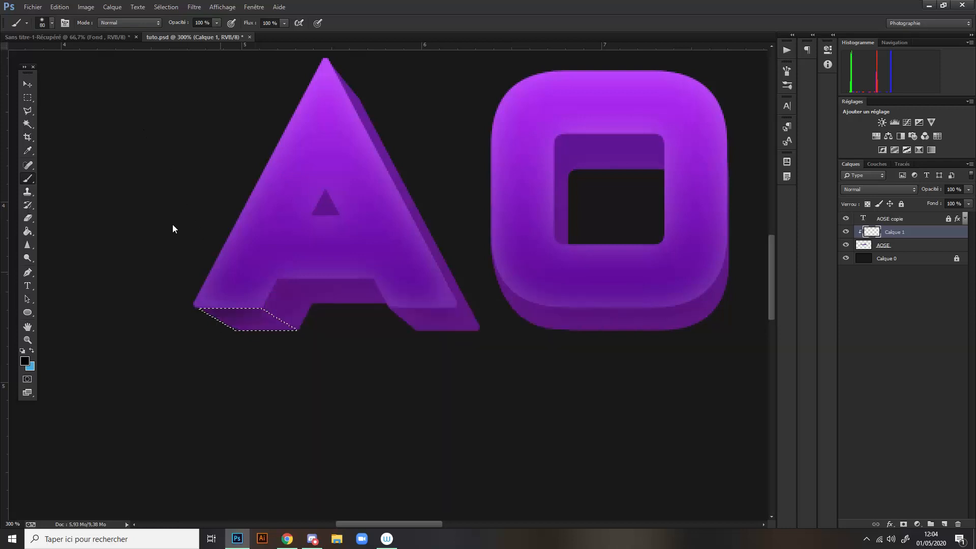
- Deepen the soft black shading along the upper edge of the A's left foot underside and clear the selection
{"action": "left_click", "coordinate": [178, 225]}
{"action": "left_click", "coordinate": [190, 221]}
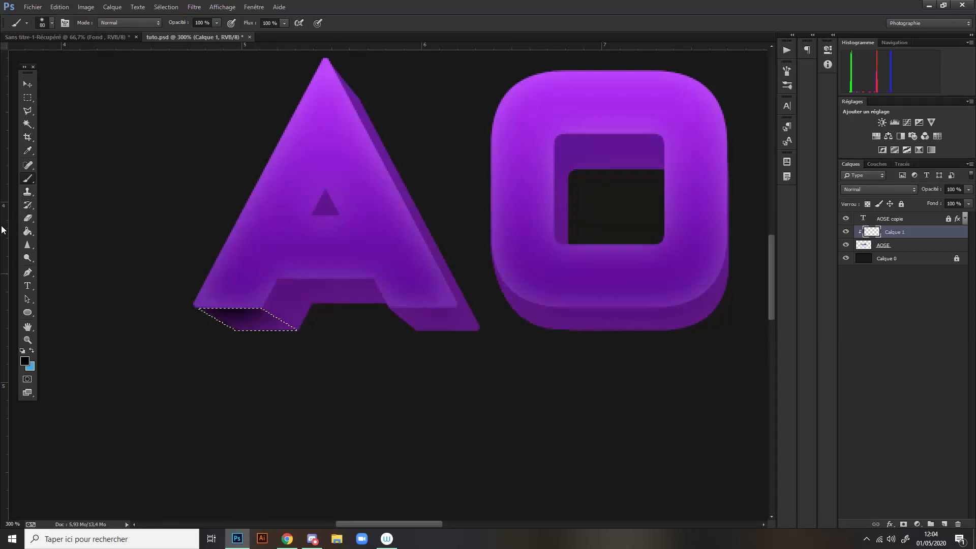
{"action": "key", "text": "ctrl+d"}
- Select the inner side face of the A's left foot with the Polygonal Lasso
{"action": "key", "text": "ctrl+minus"}
{"action": "key", "text": "ctrl+plus"}
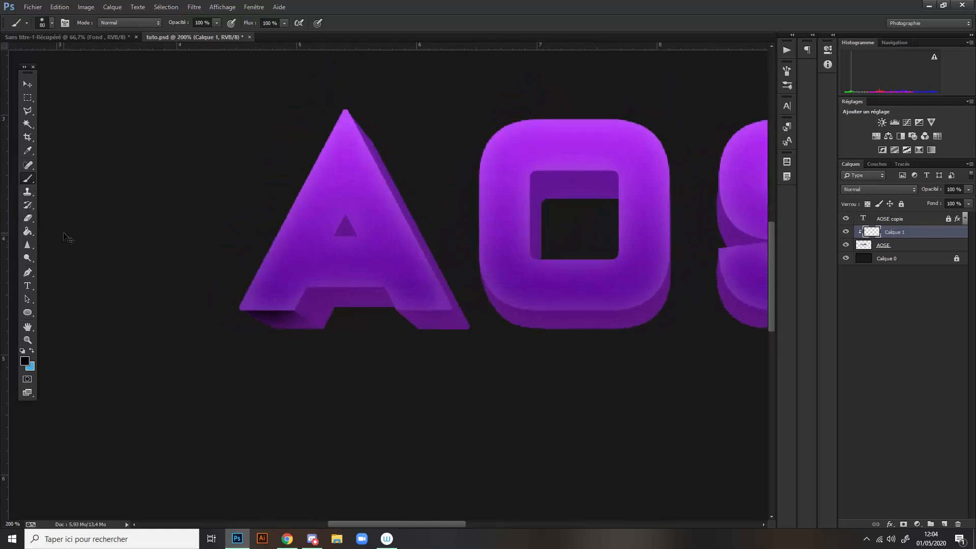
{"action": "key", "text": "ctrl+plus"}
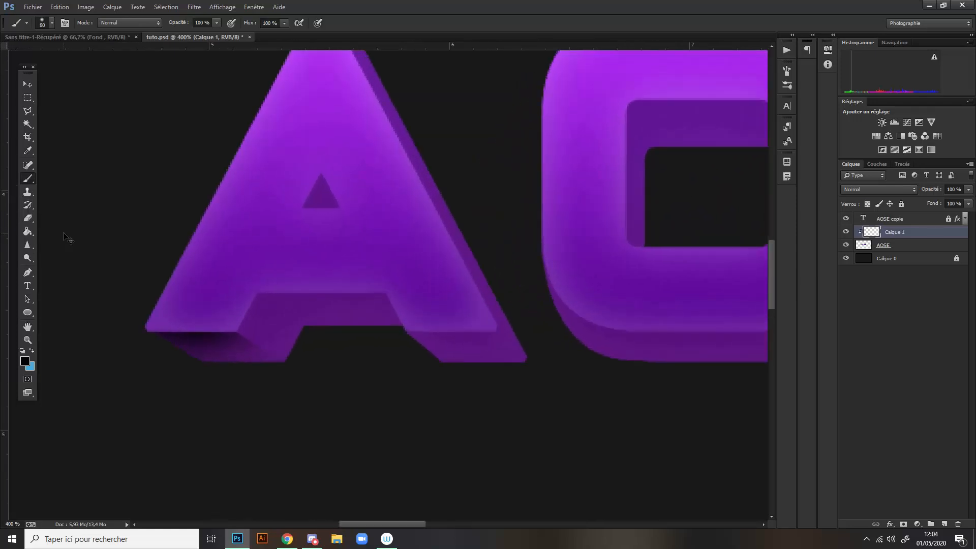
{"action": "left_click", "coordinate": [27, 110]}
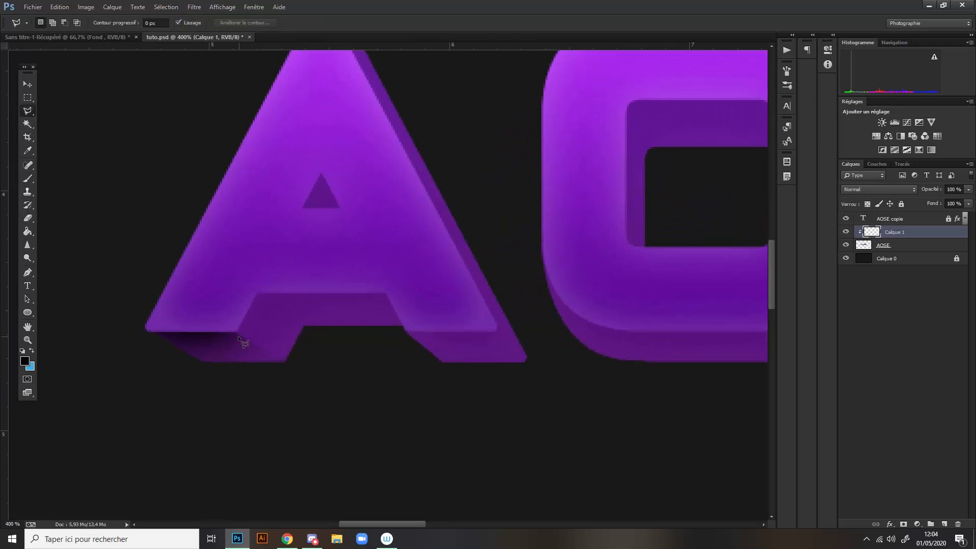
{"action": "left_click", "coordinate": [257, 294]}
{"action": "left_click", "coordinate": [305, 325]}
{"action": "left_click", "coordinate": [286, 361]}
{"action": "left_click", "coordinate": [238, 331]}
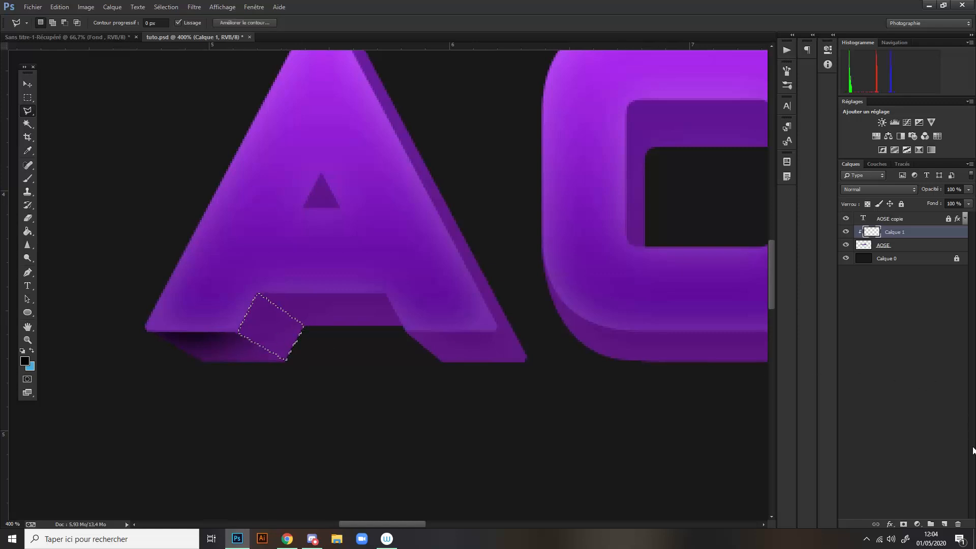
- Shade the selected inner face of the A's left foot in soft black on a new layer, redoing the stroke lighter, and deselect
{"action": "left_click", "coordinate": [944, 524]}
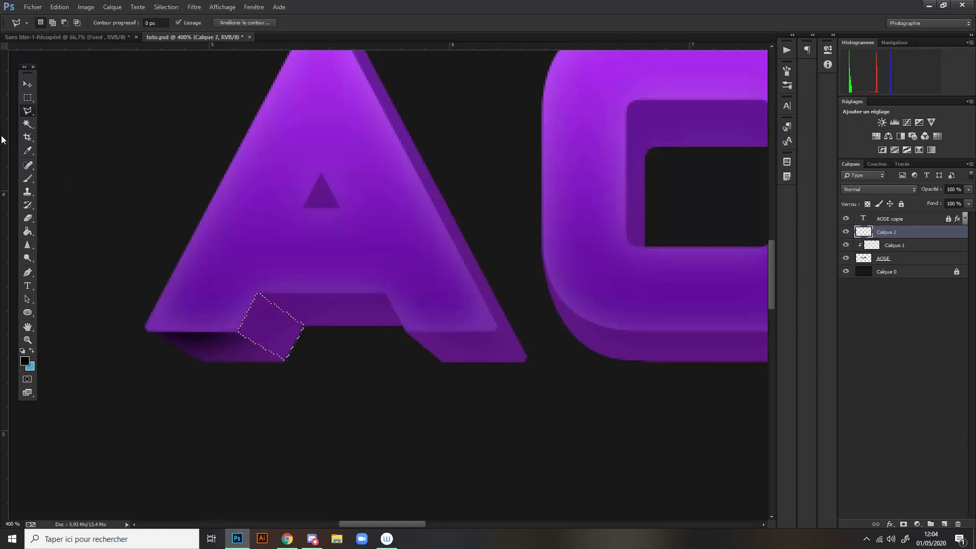
{"action": "left_click", "coordinate": [28, 177]}
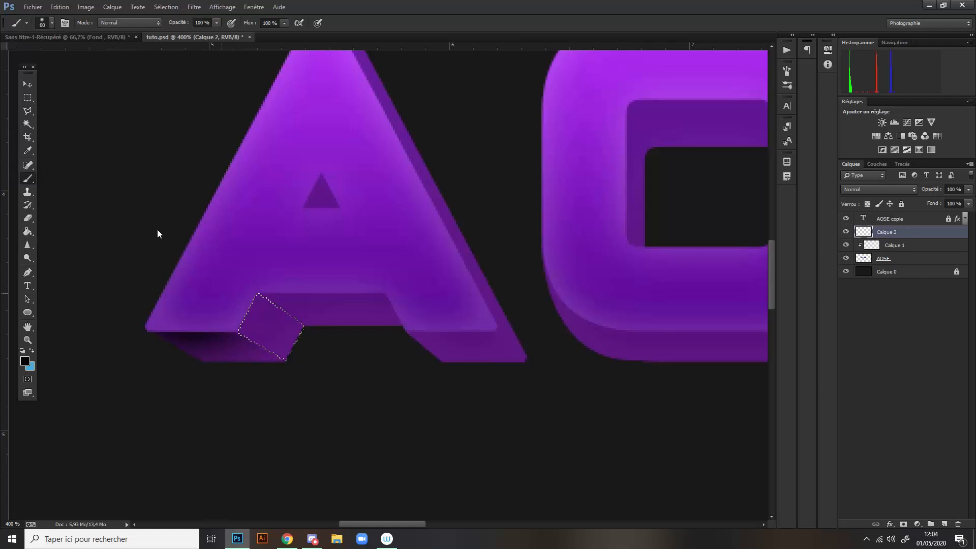
{"action": "left_click", "coordinate": [157, 230]}
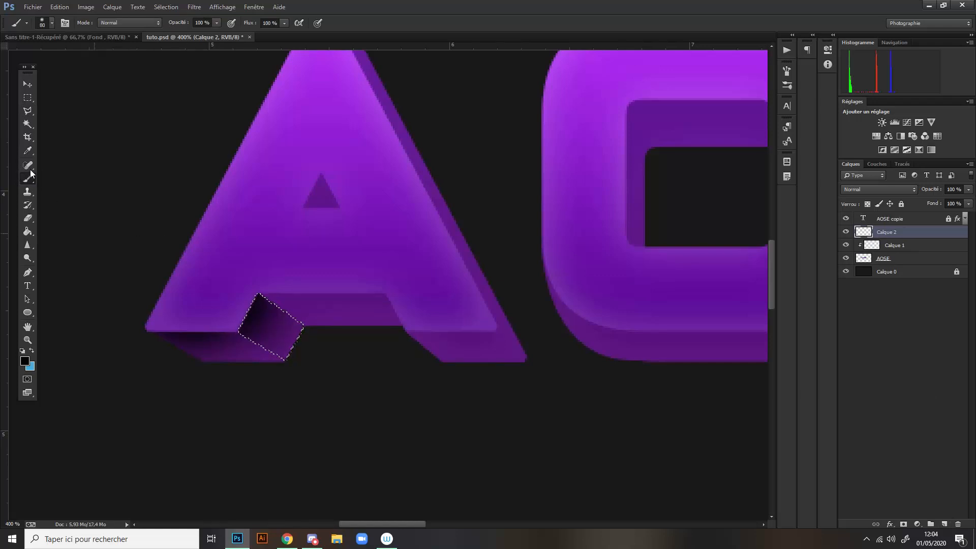
{"action": "key", "text": "ctrl+z"}
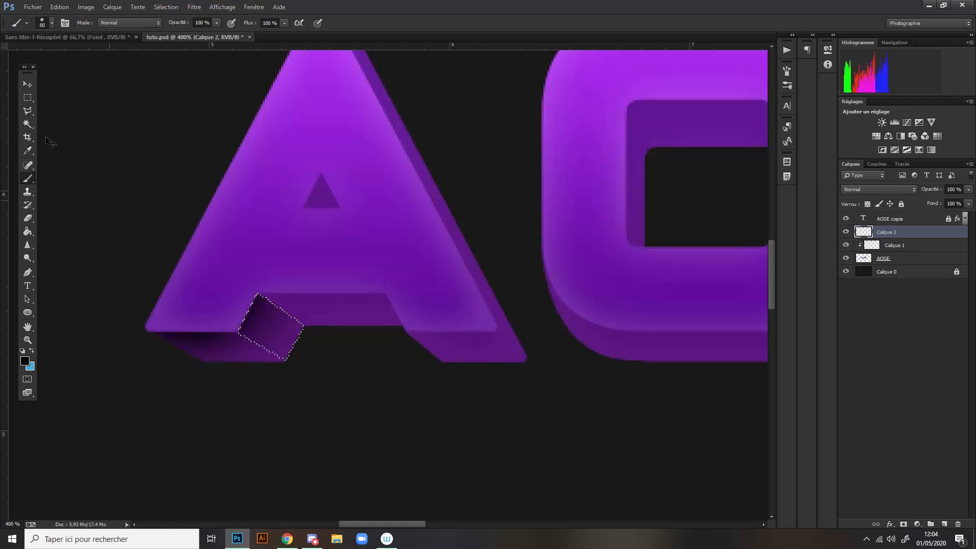
{"action": "key", "text": "ctrl+d"}
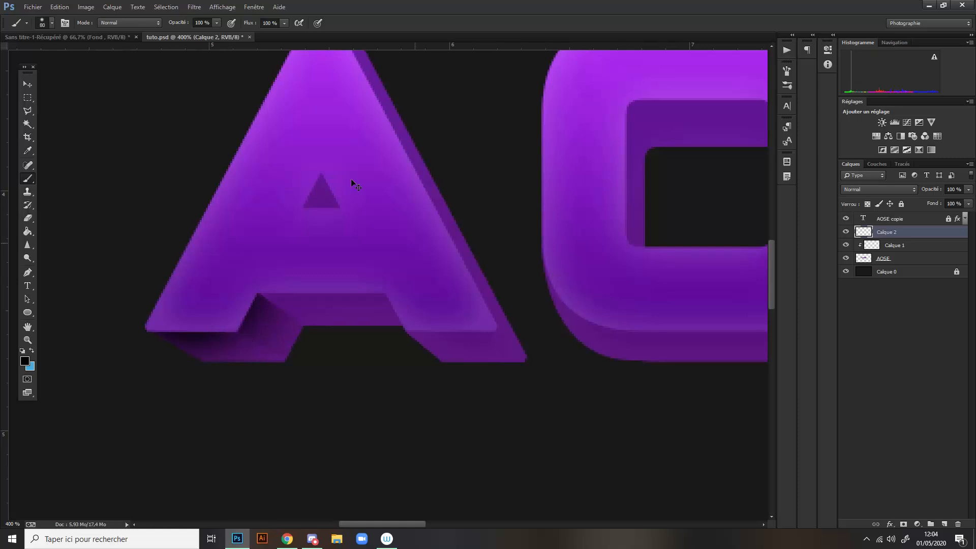
- Select the underside face of the A's crossbar with the Polygonal Lasso
{"action": "scroll", "coordinate": [414, 242], "scroll_direction": "down", "scroll_amount": 3}
{"action": "scroll", "coordinate": [415, 248], "scroll_direction": "up", "scroll_amount": 3}
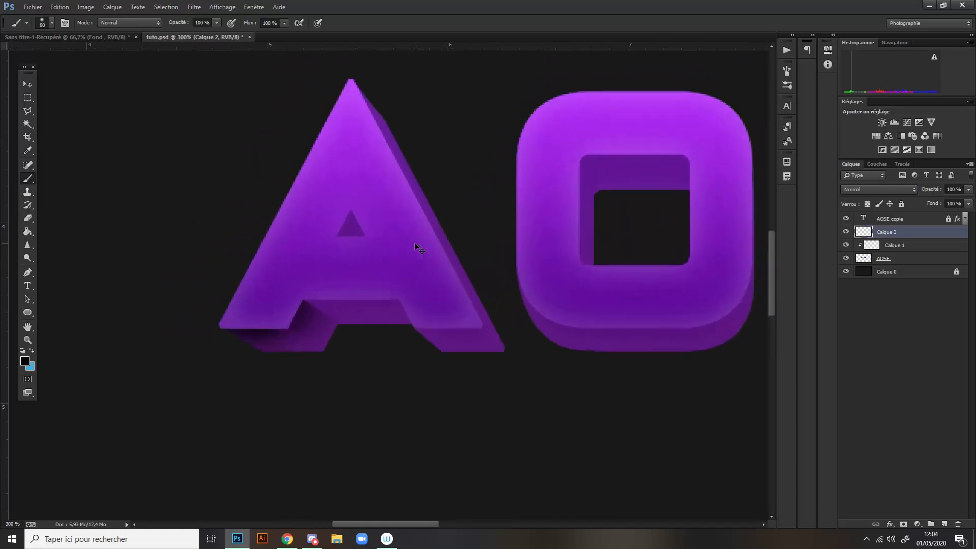
{"action": "left_click", "coordinate": [27, 112]}
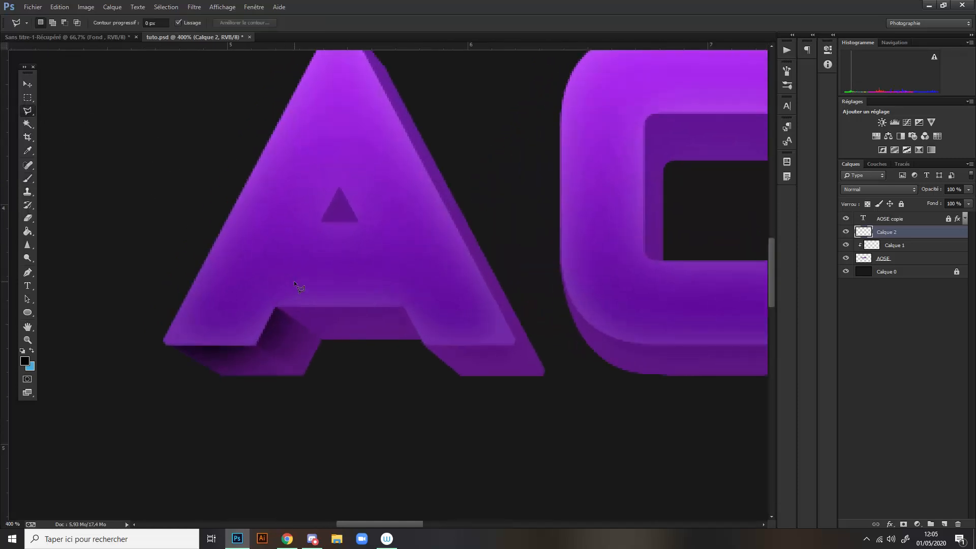
{"action": "left_click", "coordinate": [276, 306]}
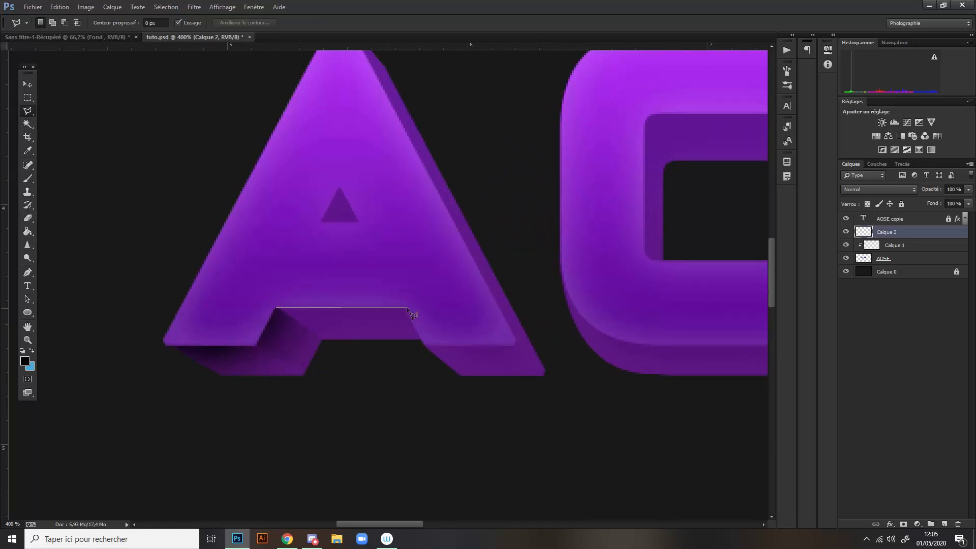
{"action": "left_click", "coordinate": [422, 339]}
{"action": "left_click", "coordinate": [277, 307]}
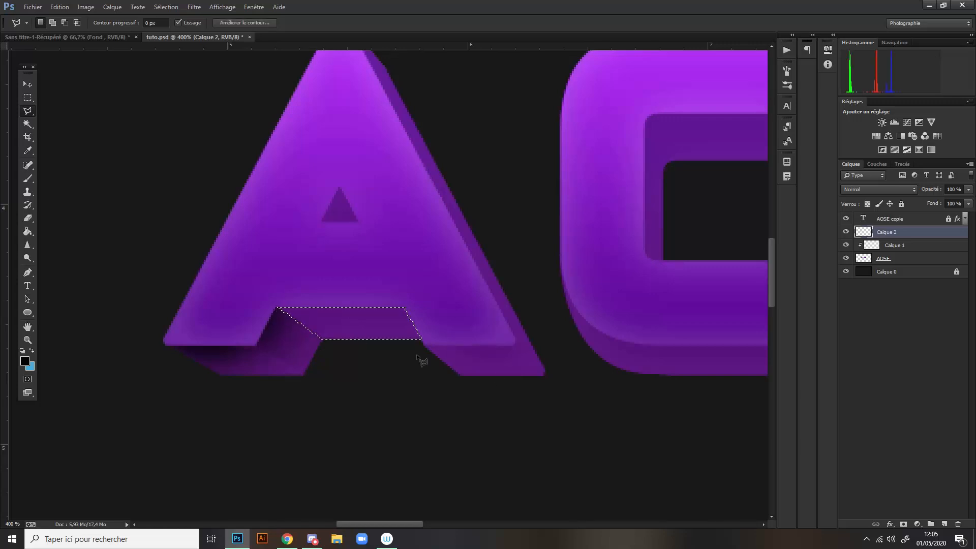
- Add a new layer for the crossbar shading and clip both it and Calque 2 to the AOSE layer
{"action": "left_click", "coordinate": [945, 524]}
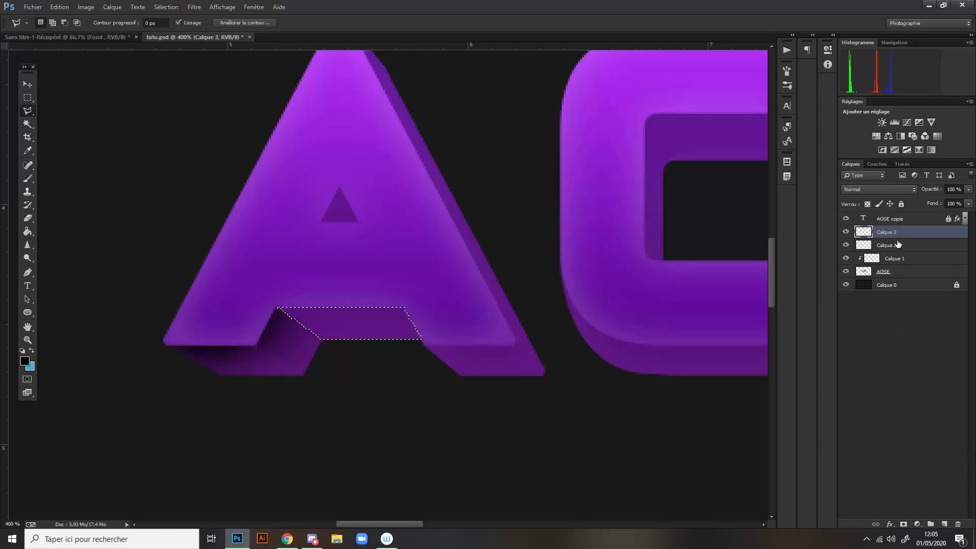
{"action": "right_click", "coordinate": [906, 245]}
{"action": "left_click", "coordinate": [864, 283]}
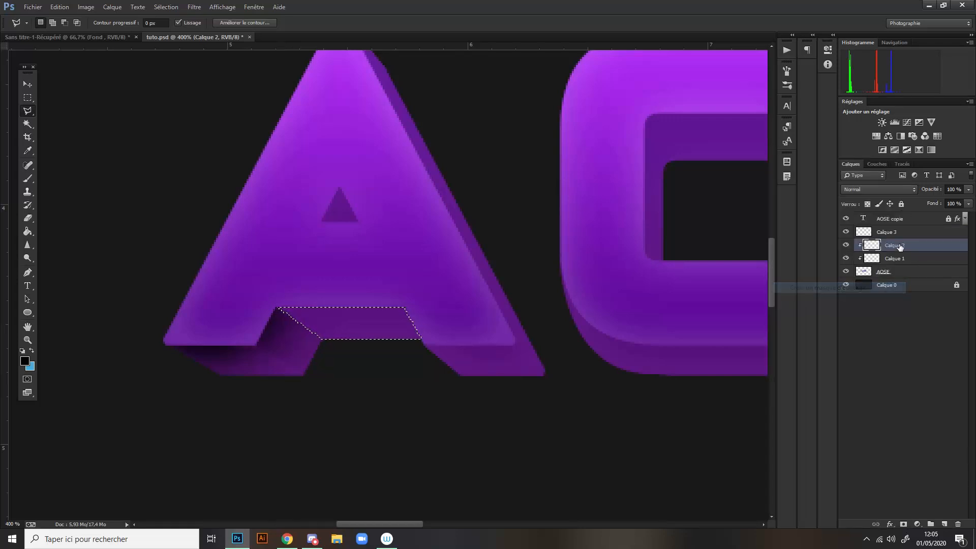
{"action": "left_click", "coordinate": [909, 233]}
{"action": "right_click", "coordinate": [909, 234]}
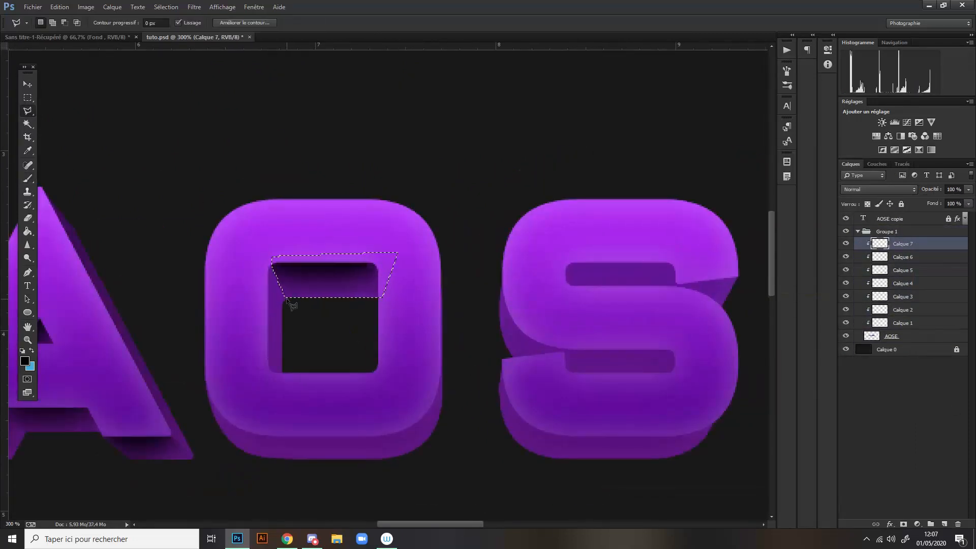
- Shade the extrusion faces of the O and the S's upper opening in soft black on new layers above AOSE
{"action": "right_click", "coordinate": [914, 244]}
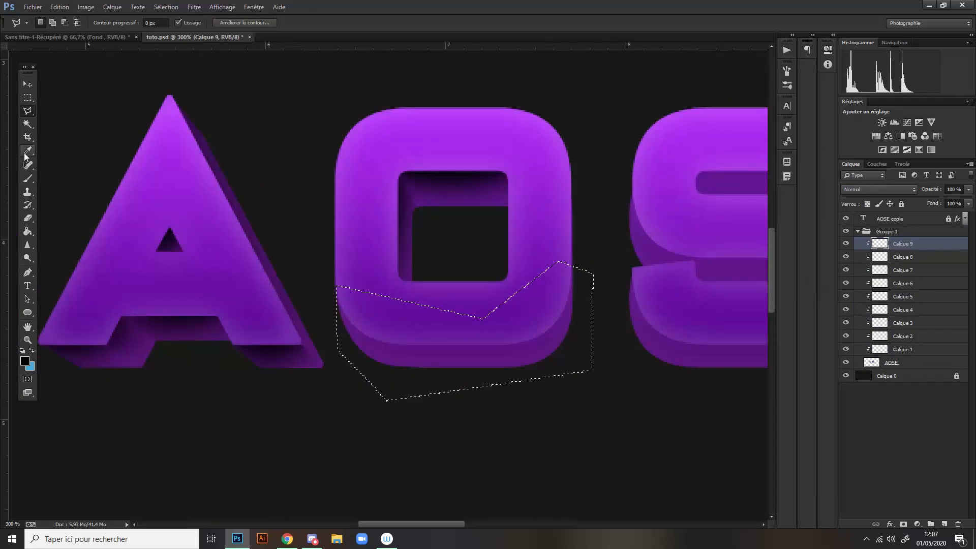
{"action": "left_click", "coordinate": [942, 524]}
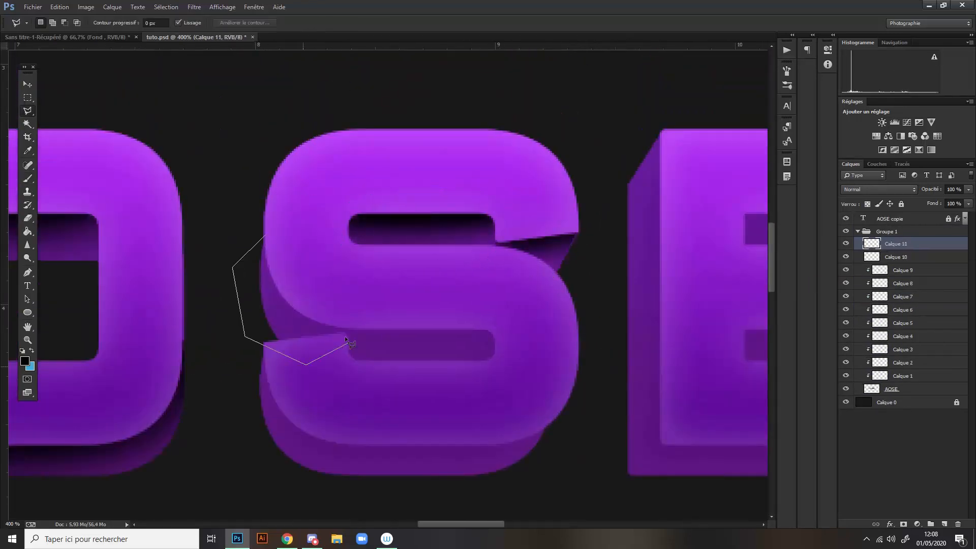
{"action": "left_click", "coordinate": [260, 215]}
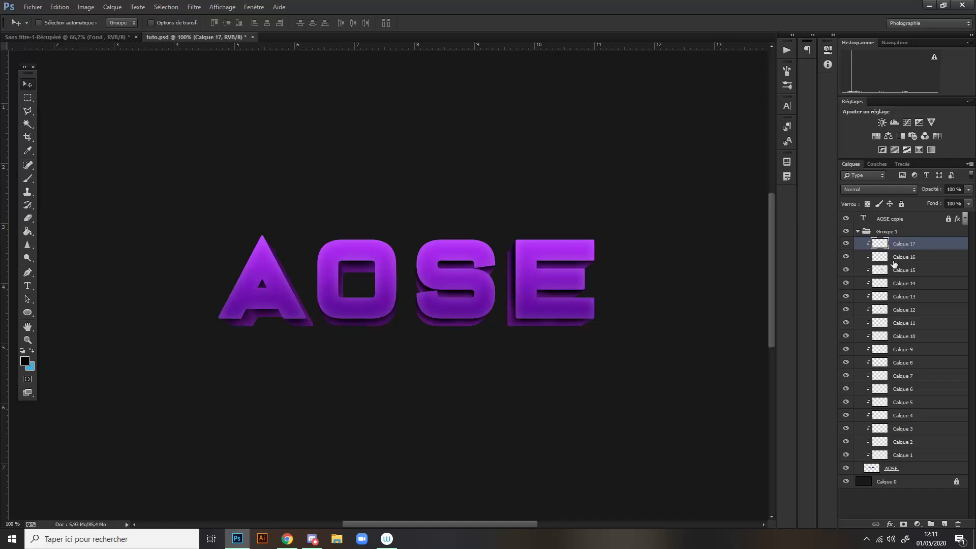
- Put all shading layers from Calque 1 to Calque 17 into a new group inside Groupe 1 and collapse it
{"action": "scroll", "coordinate": [600, 341], "scroll_direction": "up", "scroll_amount": 1}
{"action": "scroll", "coordinate": [599, 341], "scroll_direction": "down", "scroll_amount": 2}
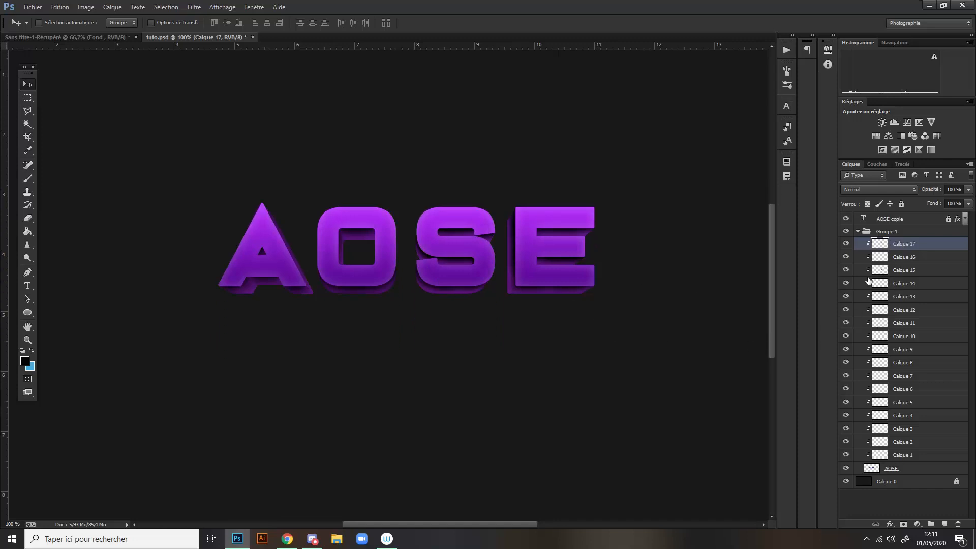
{"action": "left_click", "coordinate": [922, 453]}
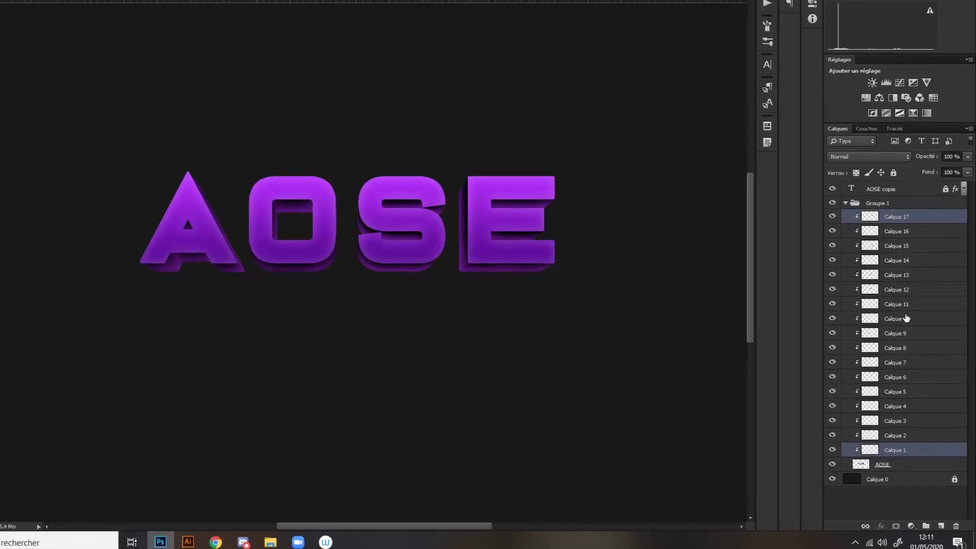
{"action": "left_click", "coordinate": [891, 83], "text": "shift"}
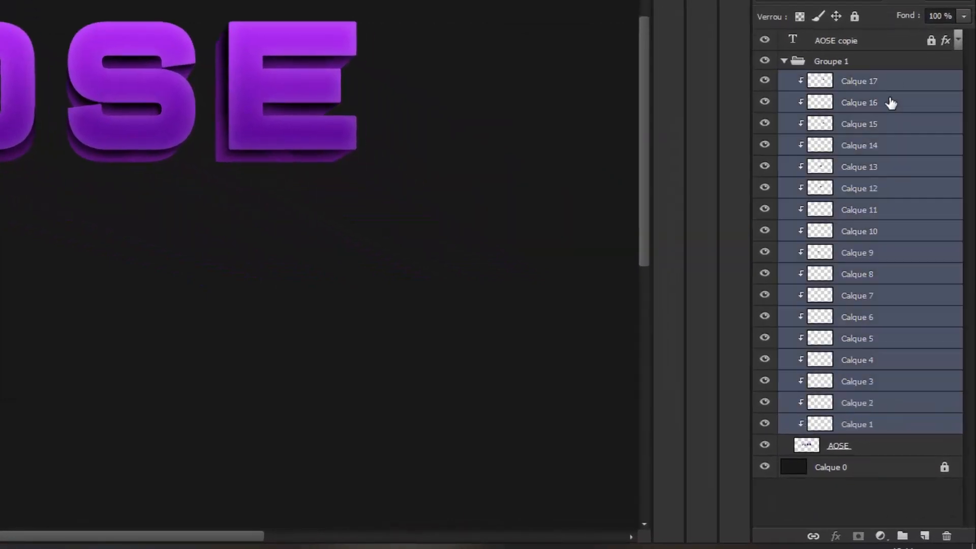
{"action": "left_click", "coordinate": [904, 537]}
{"action": "left_click", "coordinate": [883, 102]}
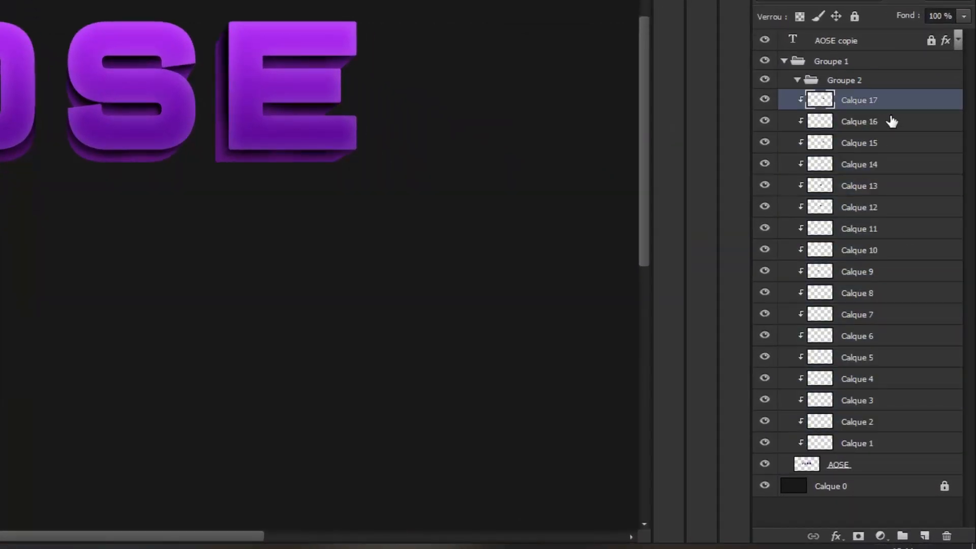
{"action": "left_click", "coordinate": [884, 441], "text": "shift"}
{"action": "left_click_drag", "start_coordinate": [864, 100], "coordinate": [854, 82]}
{"action": "left_click", "coordinate": [797, 80]}
- Merge the group of shading layers into a single layer and clip it to the AOSE layer
{"action": "right_click", "coordinate": [855, 80]}
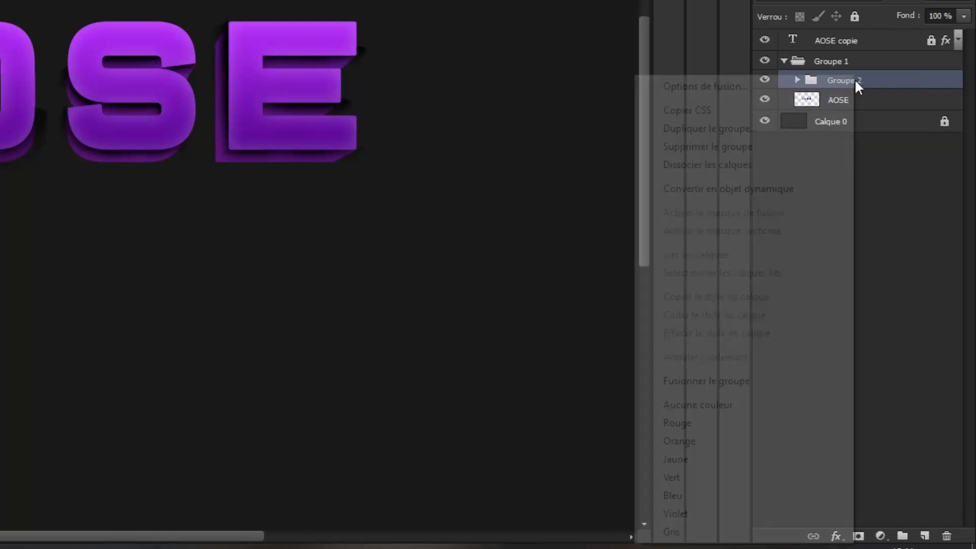
{"action": "left_click", "coordinate": [912, 82]}
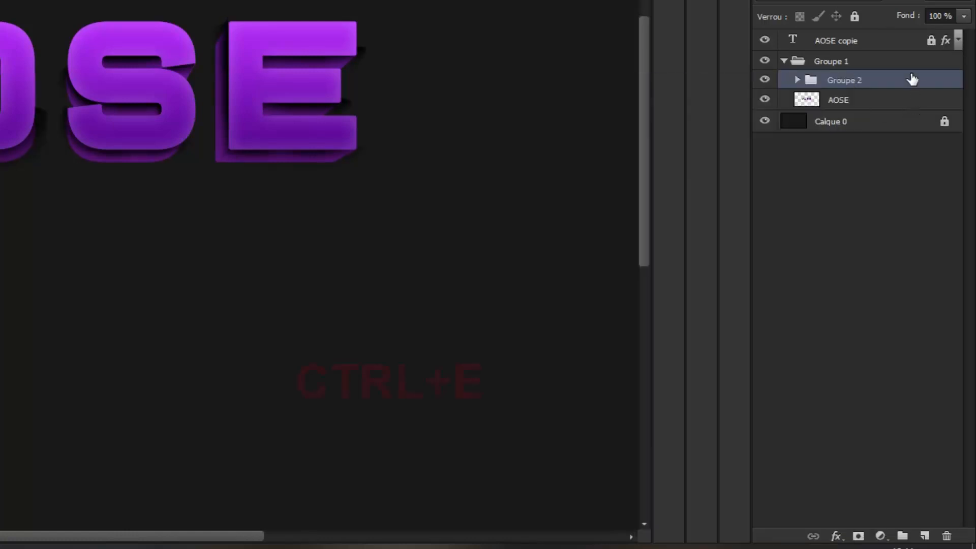
{"action": "key", "text": "ctrl+e"}
{"action": "right_click", "coordinate": [888, 78]}
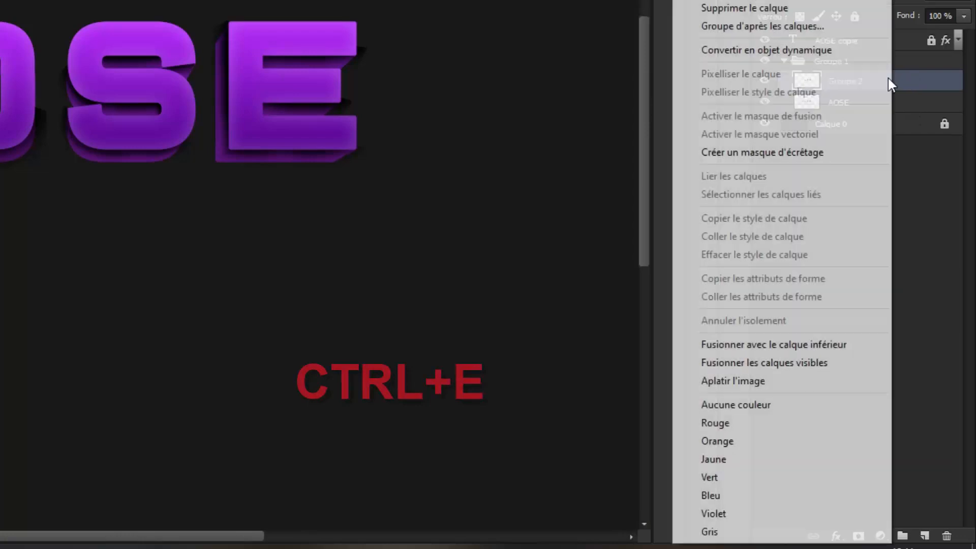
{"action": "left_click", "coordinate": [776, 152]}
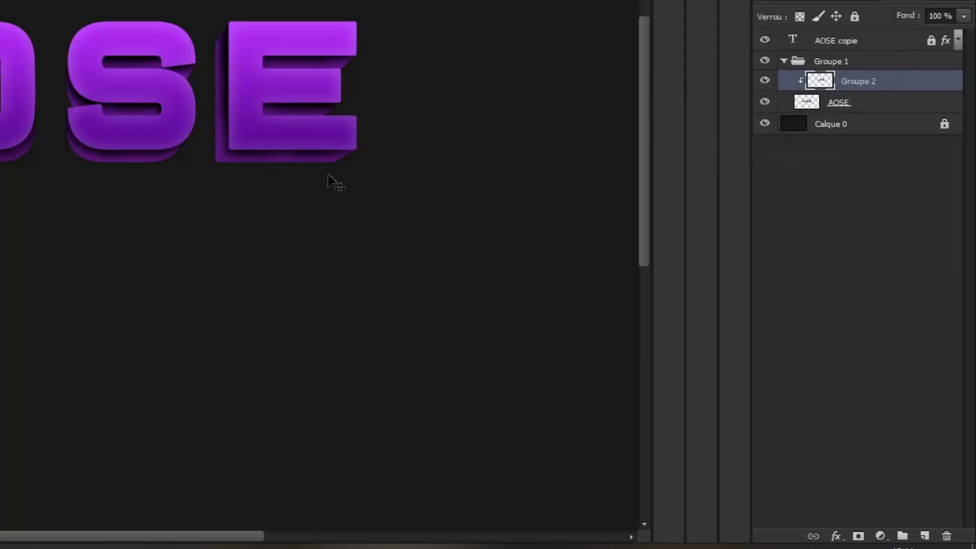
- Lower the opacity of the merged shading layer to 68 %
{"action": "key", "text": "ctrl+plus"}
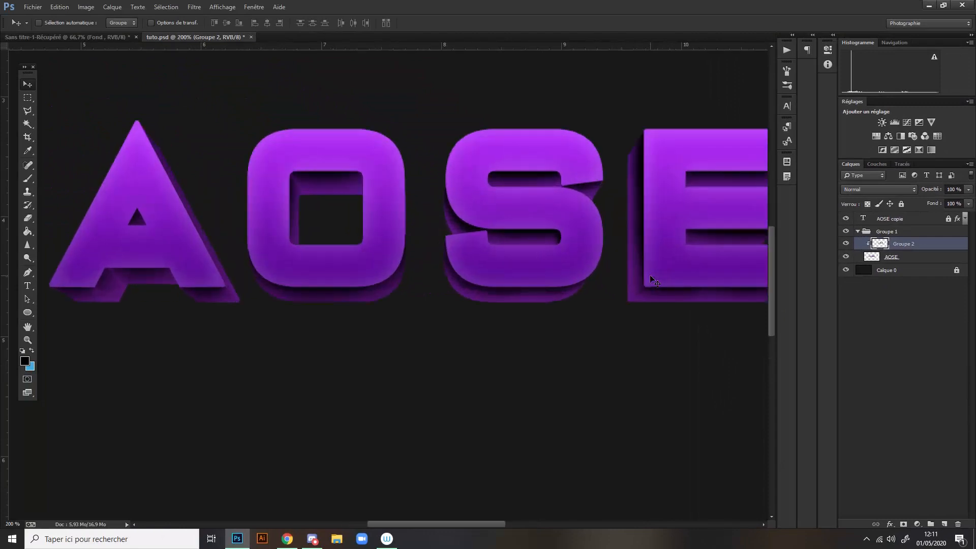
{"action": "key", "text": "ctrl+minus"}
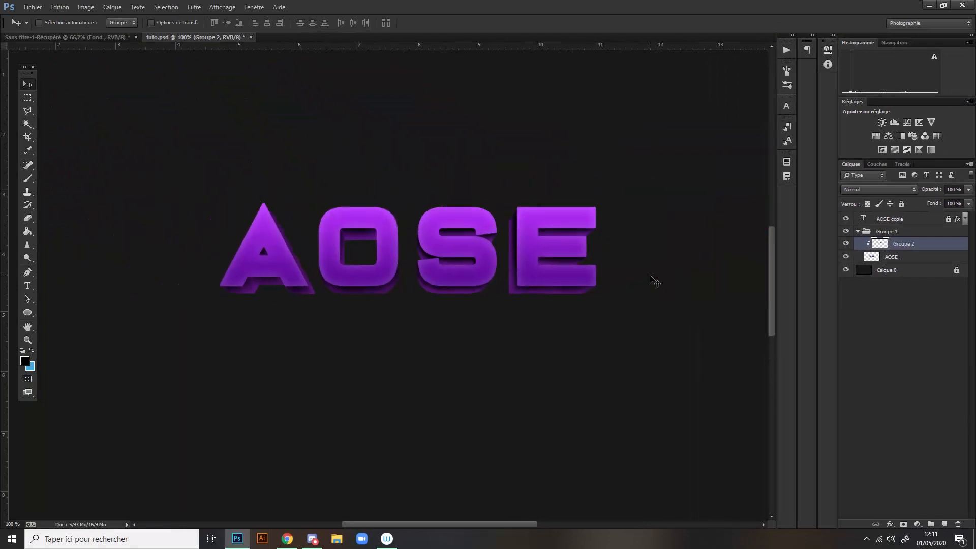
{"action": "left_click", "coordinate": [967, 190]}
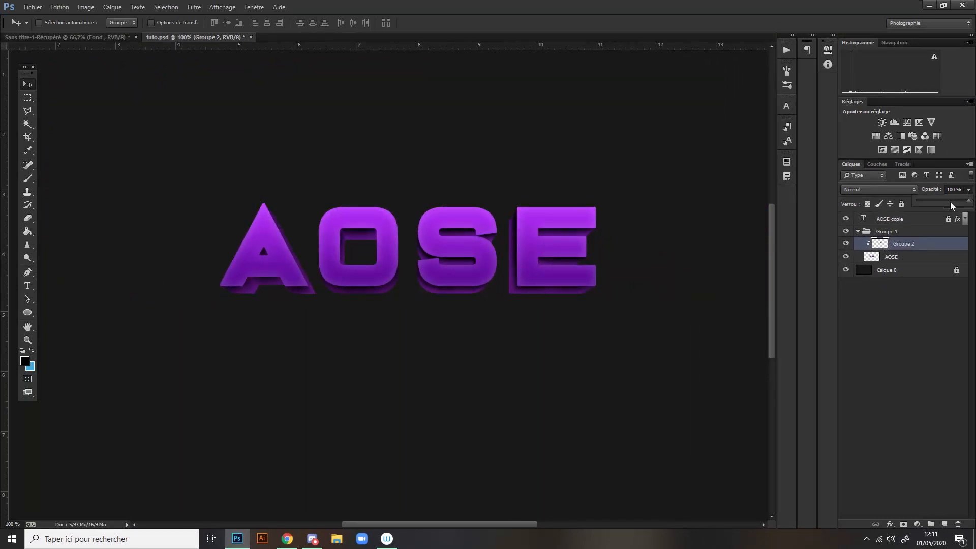
{"action": "left_click_drag", "start_coordinate": [951, 205], "coordinate": [946, 205]}
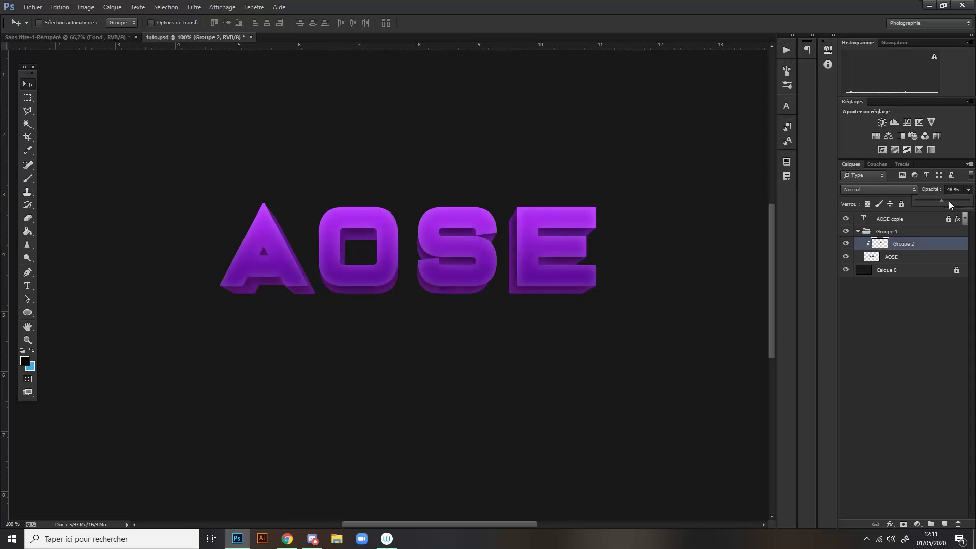
{"action": "left_click_drag", "start_coordinate": [950, 204], "coordinate": [954, 205]}
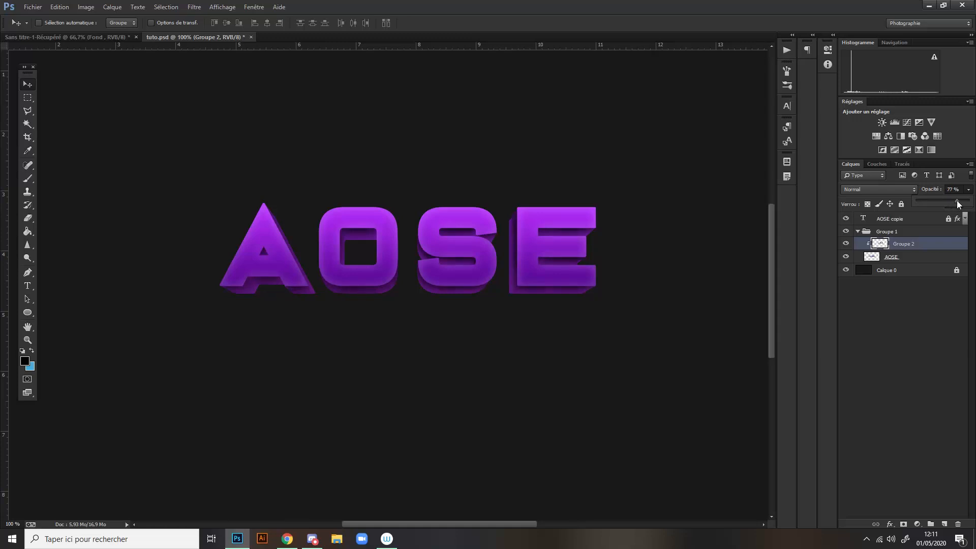
{"action": "left_click_drag", "start_coordinate": [960, 204], "coordinate": [953, 204]}
{"action": "key", "text": "ctrl+minus"}
{"action": "key", "text": "ctrl+plus"}
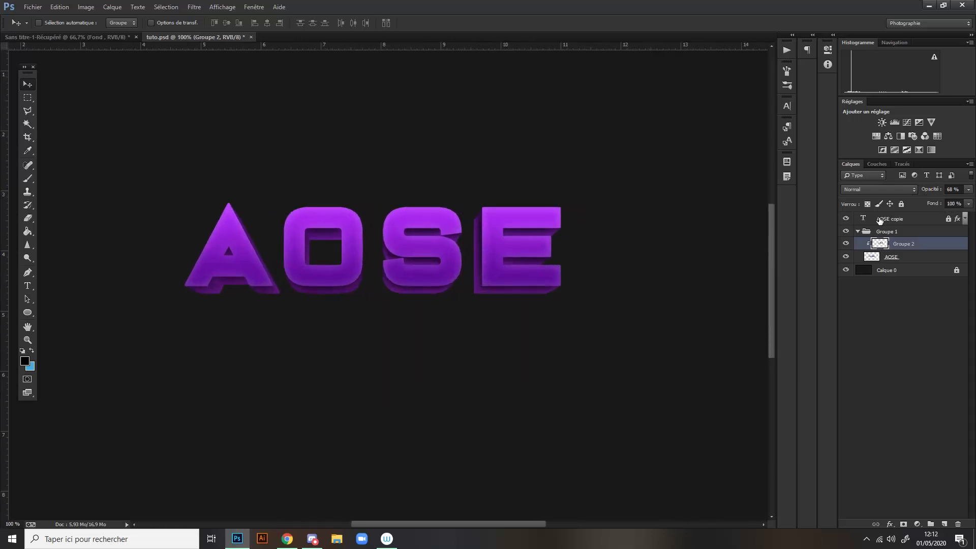
- Collapse Groupe 1, then unlock the AOSE copie text layer and select it together with Groupe 1
{"action": "left_click", "coordinate": [858, 231]}
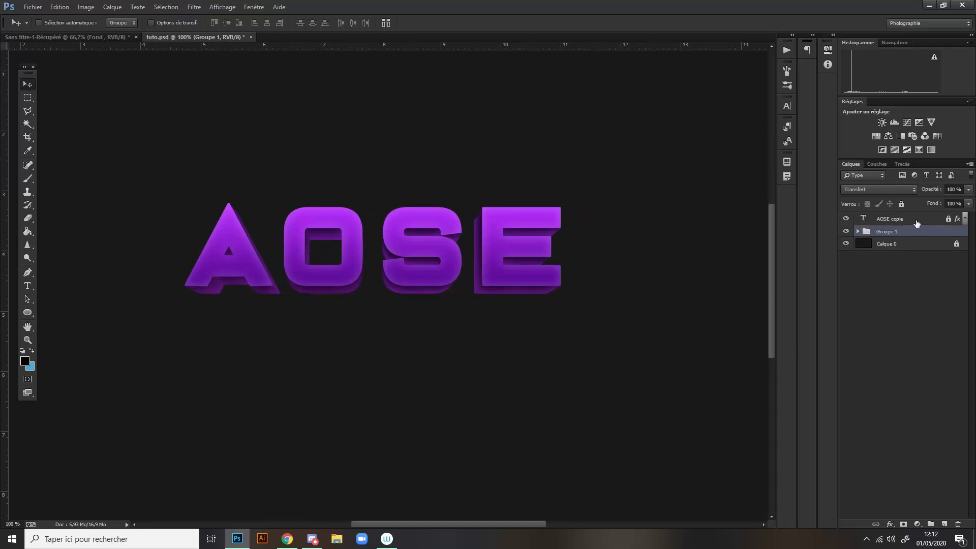
{"action": "left_click", "coordinate": [913, 223]}
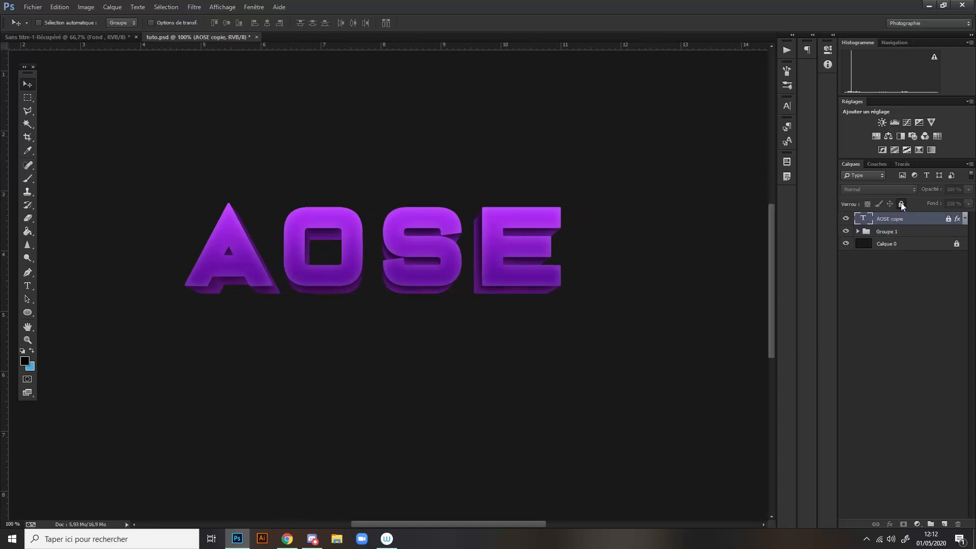
{"action": "left_click", "coordinate": [915, 232], "text": "shift"}
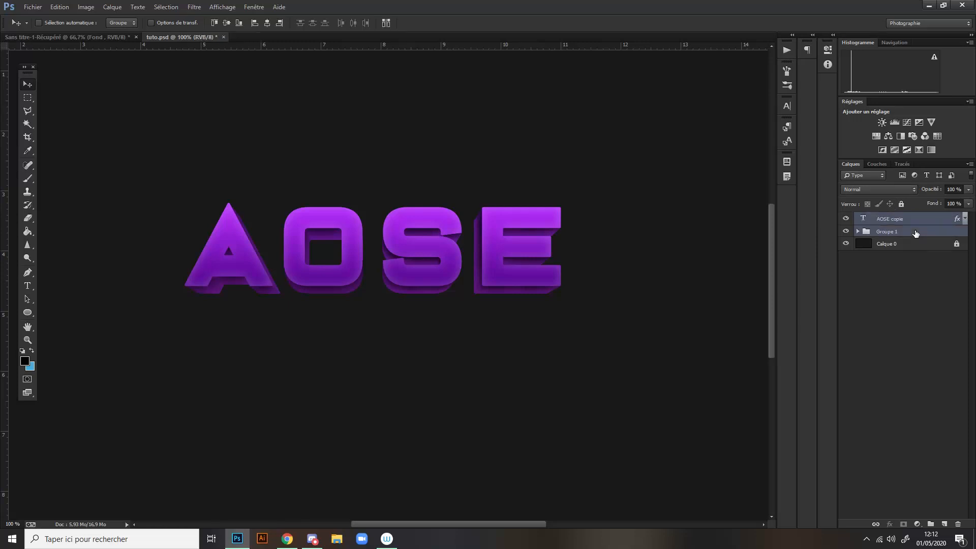
- Duplicate the AOSE copie text and Groupe 1, merge the duplicates into one layer and move it below the original text
{"action": "key", "text": "ctrl+j"}
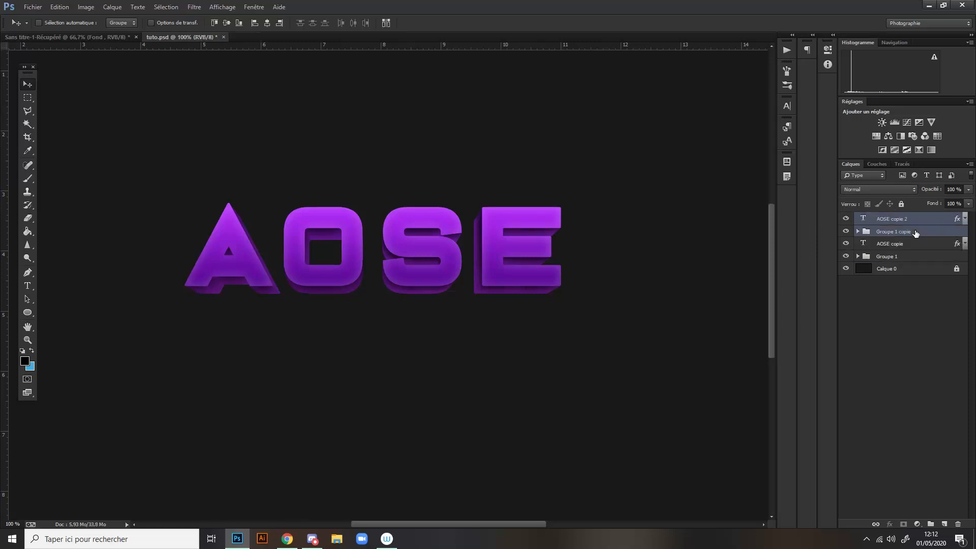
{"action": "key", "text": "ctrl+e"}
{"action": "scroll", "coordinate": [360, 192], "scroll_direction": "down", "scroll_amount": 2}
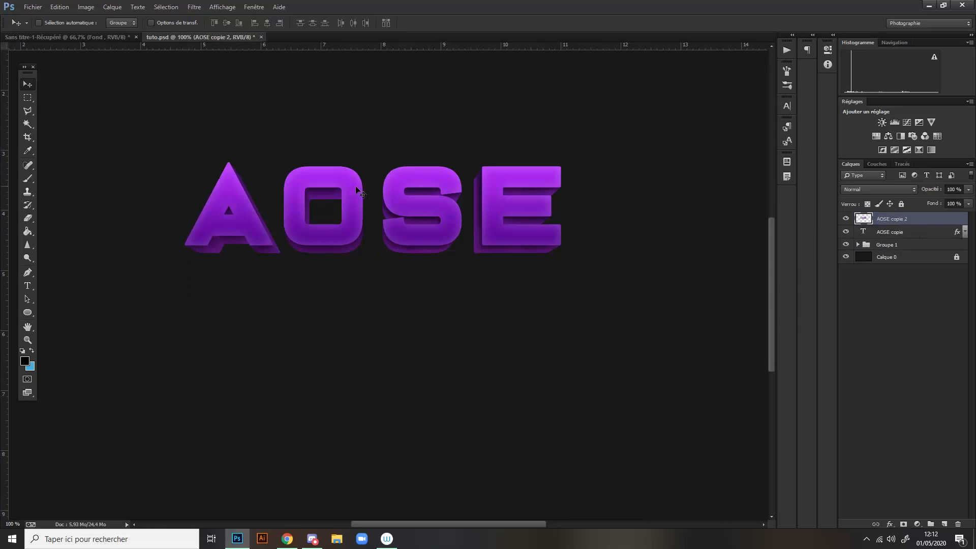
{"action": "left_click_drag", "start_coordinate": [352, 187], "coordinate": [351, 305]}
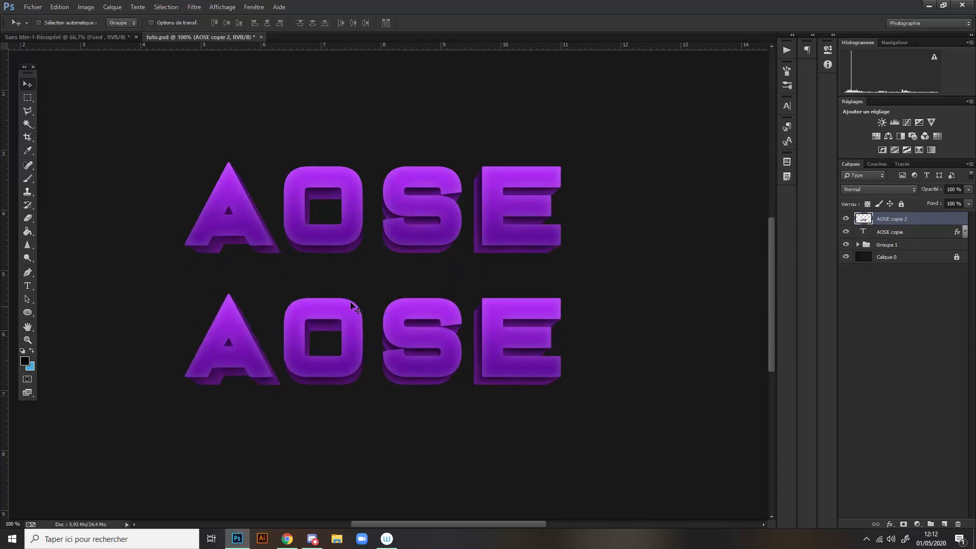
- Try an exterior stroke on the merged AOSE copie 2 layer, coloured with a dark purple sampled from its extrusion
{"action": "double_click", "coordinate": [925, 218]}
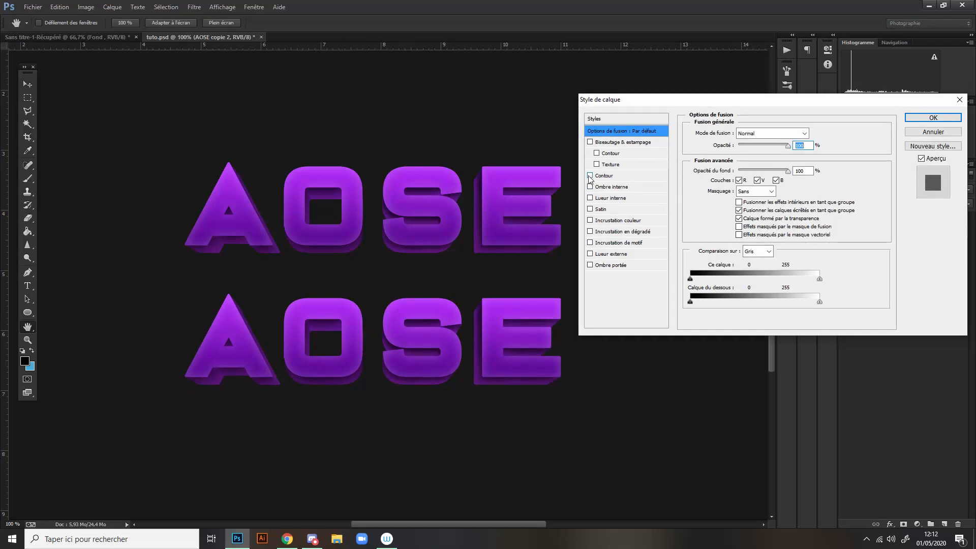
{"action": "left_click", "coordinate": [589, 176]}
{"action": "left_click", "coordinate": [605, 176]}
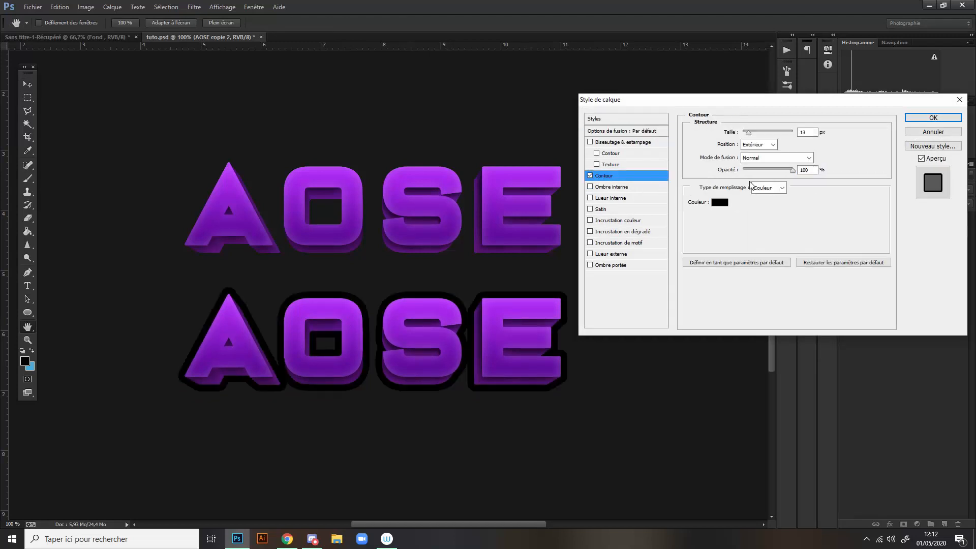
{"action": "left_click", "coordinate": [718, 203]}
{"action": "left_click", "coordinate": [546, 302]}
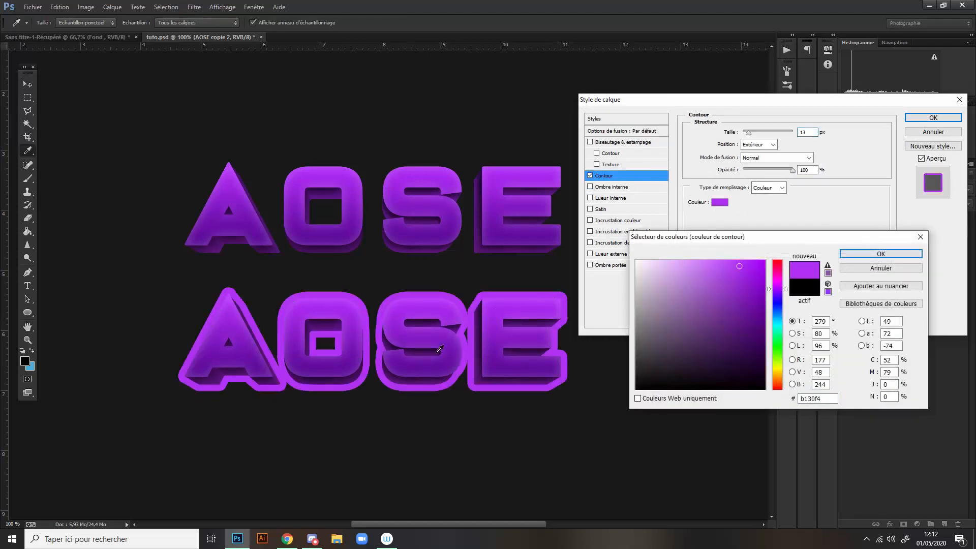
{"action": "left_click", "coordinate": [398, 374]}
{"action": "left_click", "coordinate": [864, 253]}
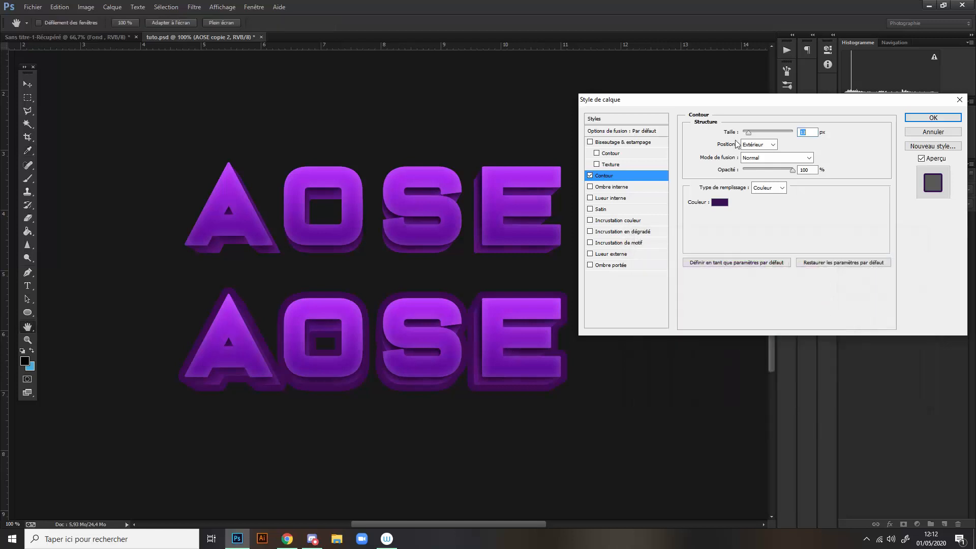
- Try the AOSE copie 2 stroke in white (ffffff) at 4 px and turn the stroke off again
{"action": "left_click_drag", "start_coordinate": [751, 135], "coordinate": [748, 134]}
{"action": "left_click", "coordinate": [720, 202]}
{"action": "type", "text": "ffffff"}
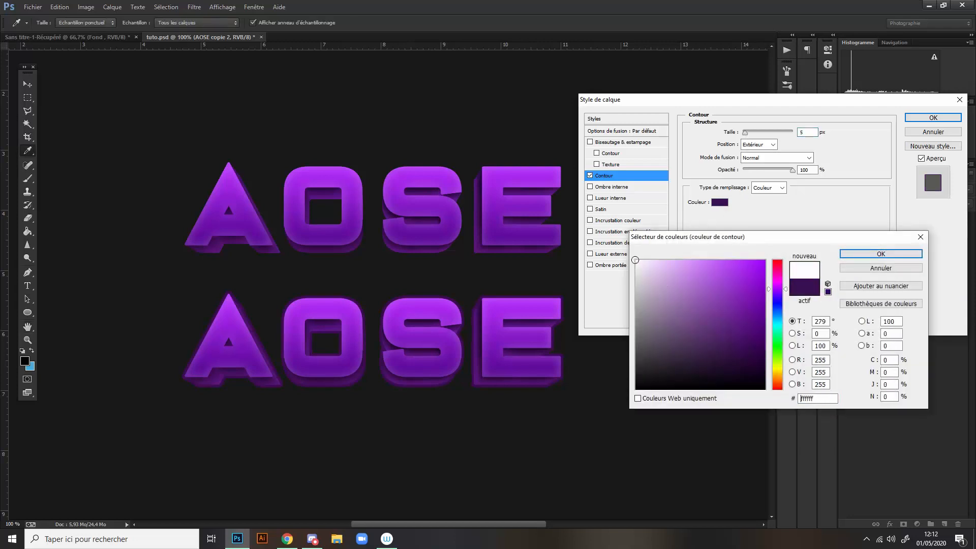
{"action": "key", "text": "Return"}
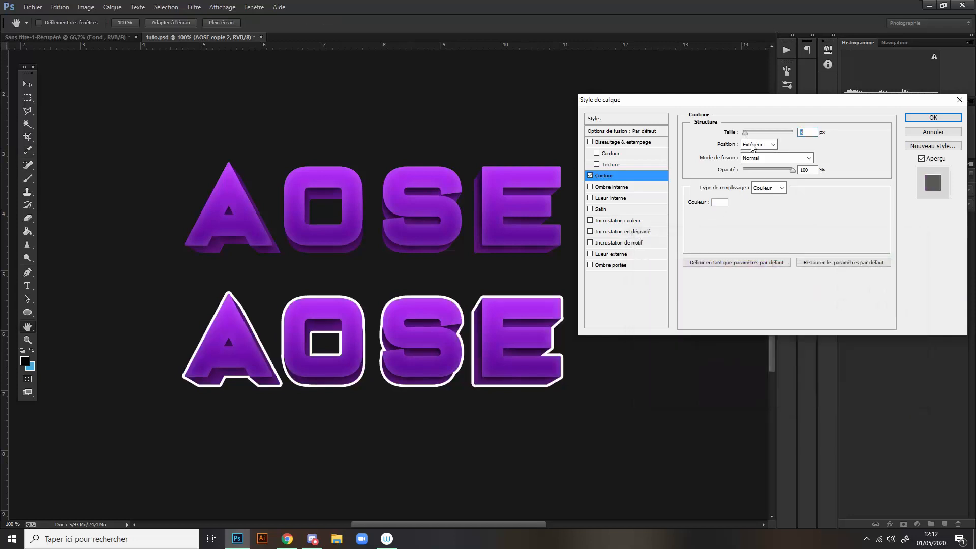
{"action": "left_click_drag", "start_coordinate": [745, 133], "coordinate": [744, 133]}
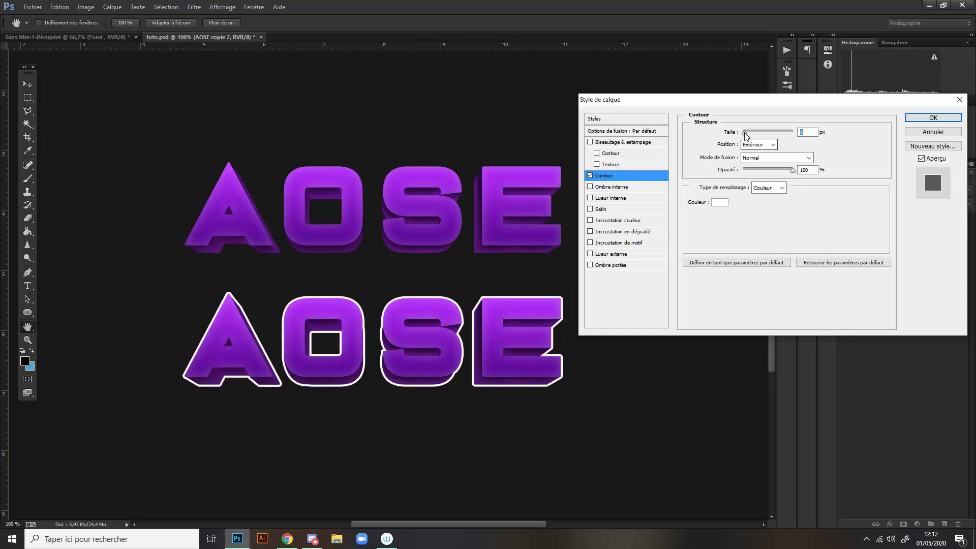
{"action": "left_click", "coordinate": [591, 177]}
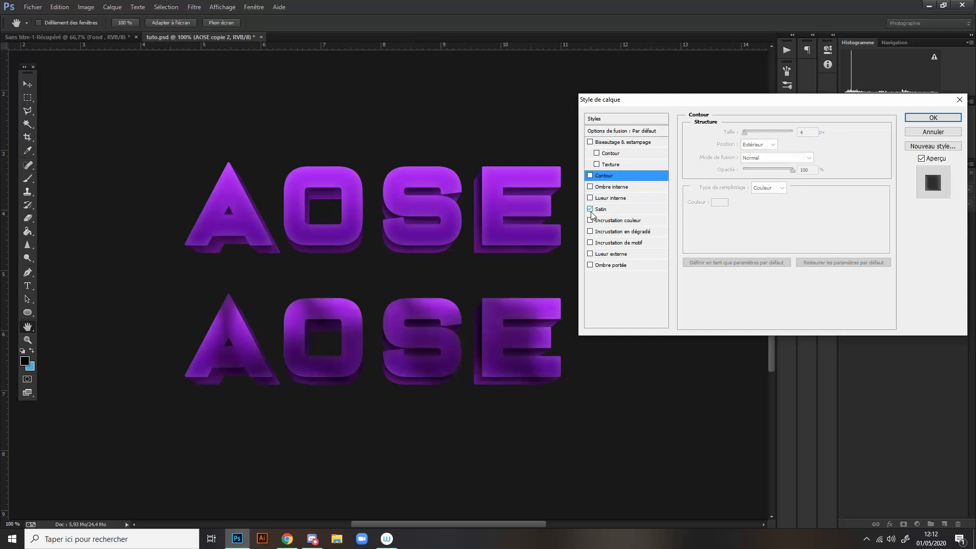
- Preview the gradient overlay, pattern overlay and outer glow effects on AOSE copie 2, switching each one off again
{"action": "left_click", "coordinate": [590, 231]}
{"action": "left_click", "coordinate": [590, 231]}
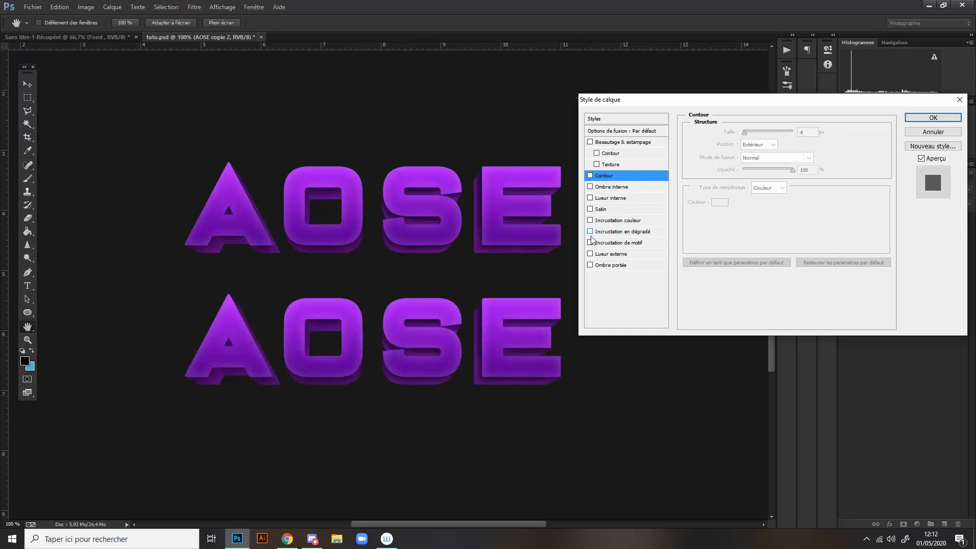
{"action": "left_click", "coordinate": [590, 243]}
{"action": "left_click", "coordinate": [590, 244]}
{"action": "left_click", "coordinate": [591, 254]}
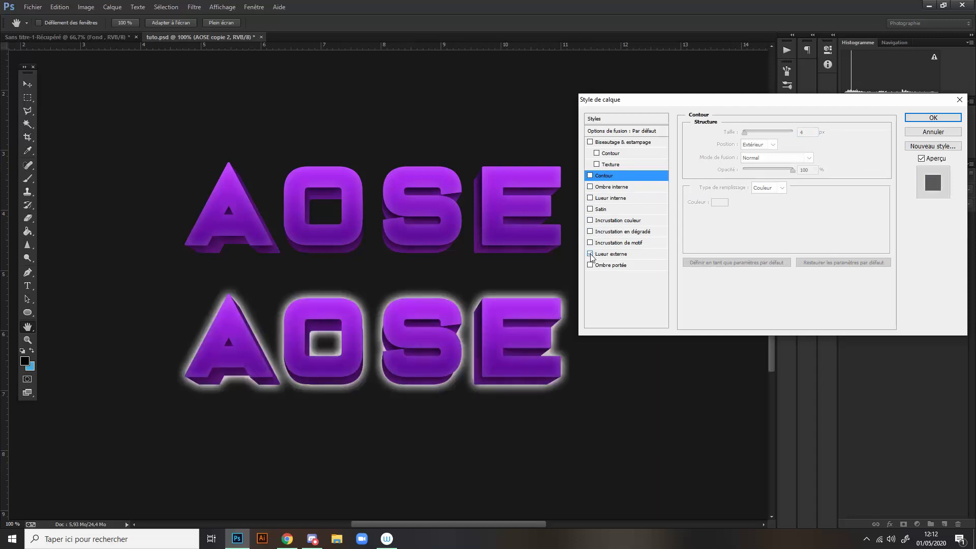
{"action": "left_click", "coordinate": [590, 254]}
- Apply a black drop shadow to AOSE copie 2 with 23 px distance, 45 % spread, 29 px size and lowered opacity
{"action": "left_click", "coordinate": [590, 265]}
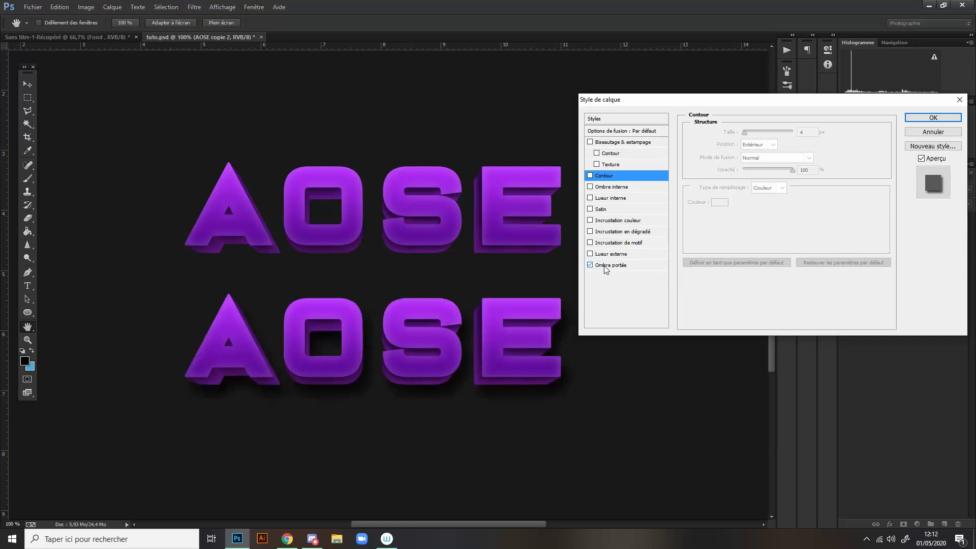
{"action": "left_click", "coordinate": [611, 267]}
{"action": "mouse_move", "coordinate": [748, 200]}
{"action": "left_mouse_down"}
{"action": "mouse_move", "coordinate": [752, 189]}
{"action": "mouse_move", "coordinate": [741, 199]}
{"action": "mouse_move", "coordinate": [740, 189]}
{"action": "mouse_move", "coordinate": [759, 189]}
{"action": "left_mouse_up"}
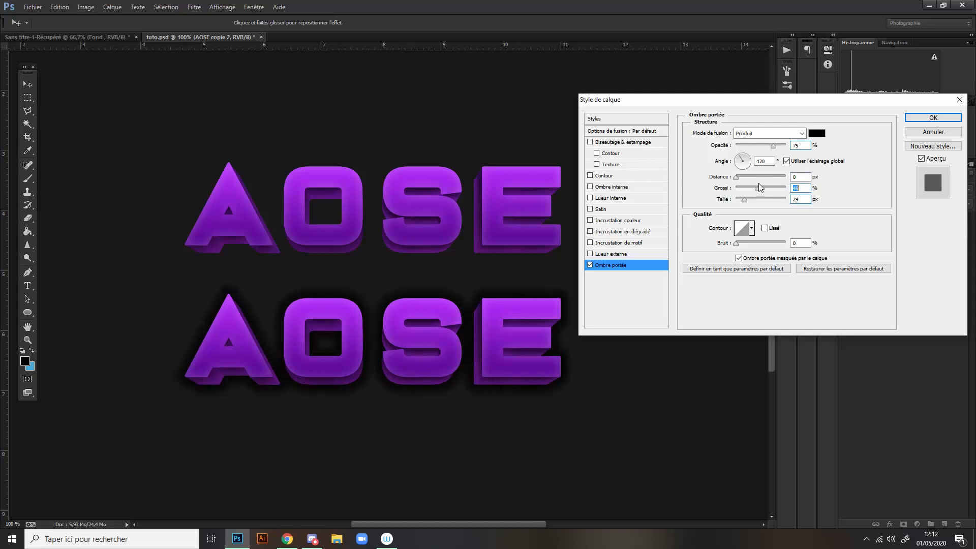
{"action": "left_click", "coordinate": [747, 176]}
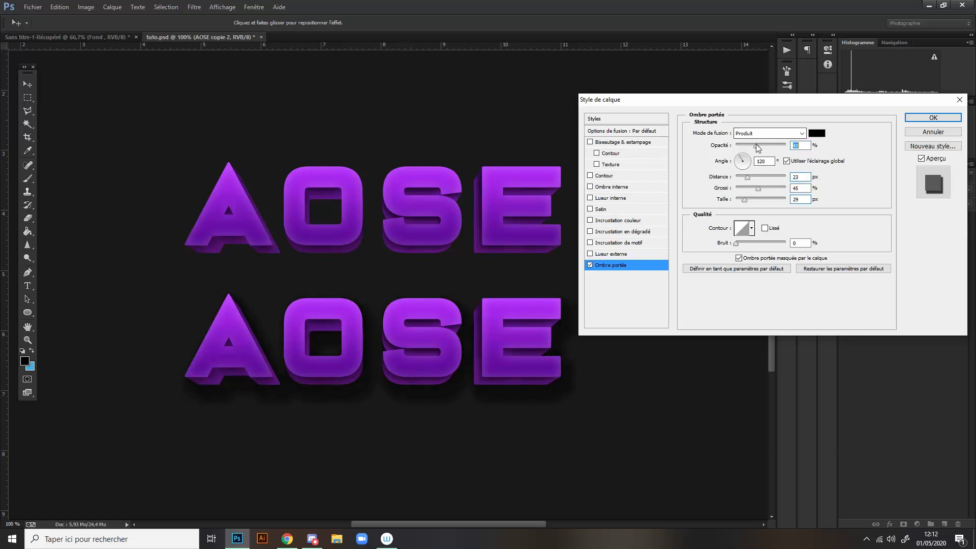
{"action": "left_click_drag", "start_coordinate": [773, 144], "coordinate": [756, 145]}
{"action": "left_click", "coordinate": [905, 119]}
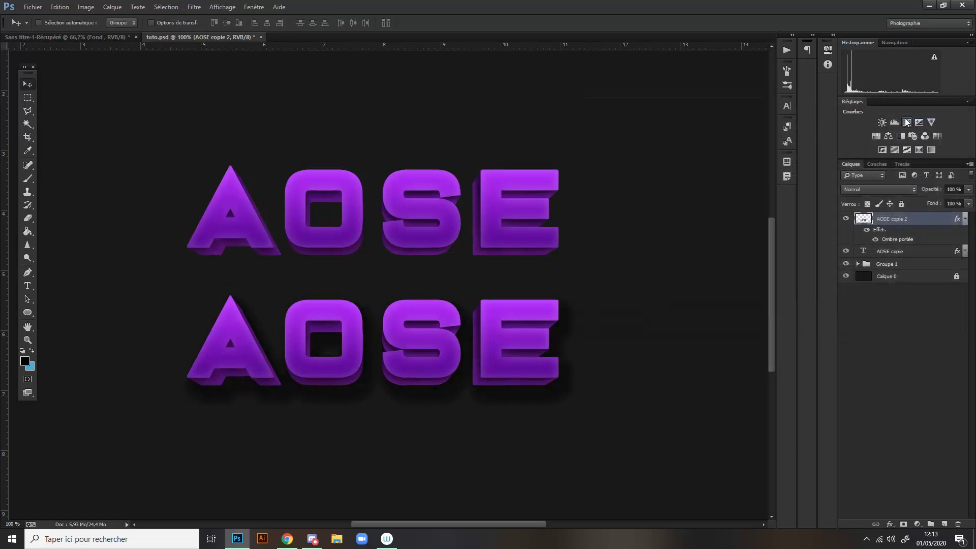
- Recolour the AOSE copie 2 layer to cyan by setting its hue shift to -96 in Hue/Saturation
{"action": "key", "text": "ctrl+minus"}
{"action": "key", "text": "ctrl+minus"}
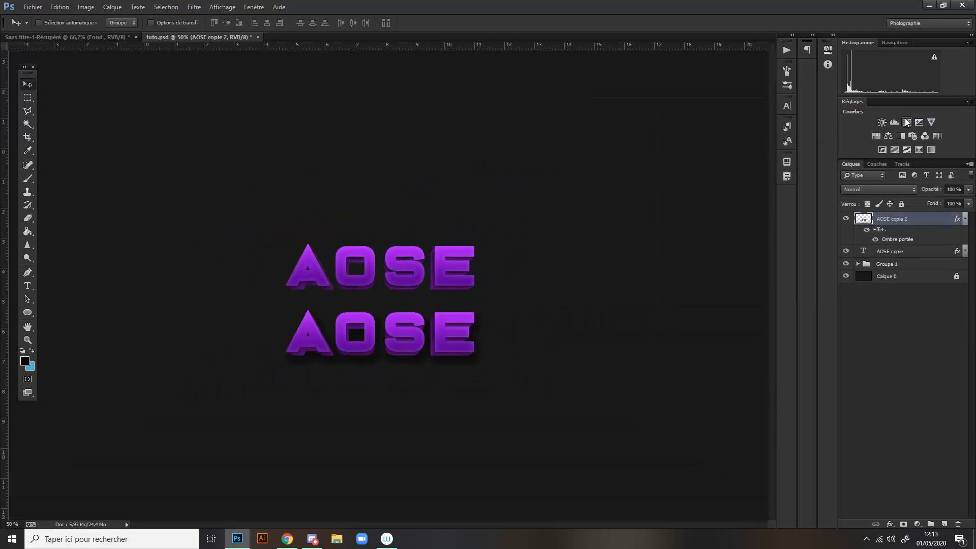
{"action": "key", "text": "ctrl+u"}
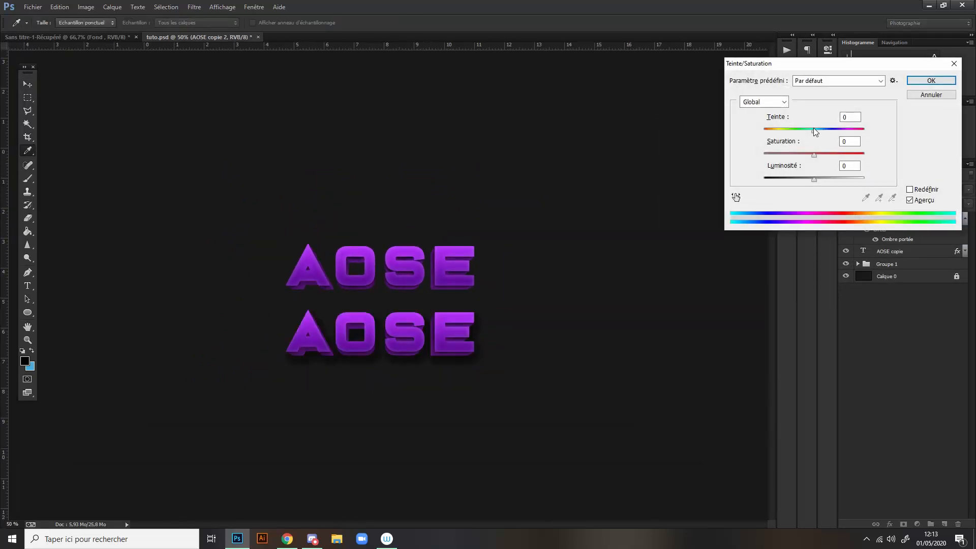
{"action": "left_click_drag", "start_coordinate": [813, 130], "coordinate": [780, 124]}
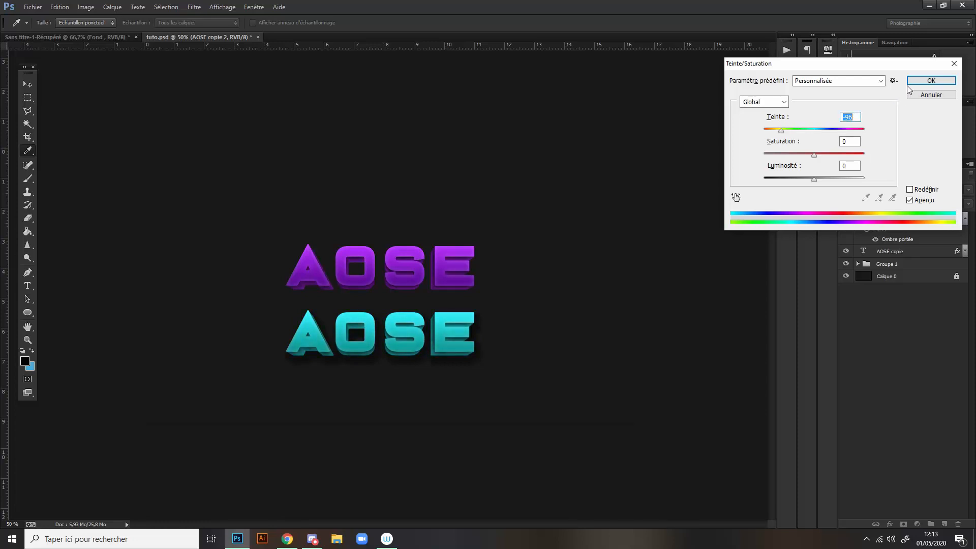
{"action": "left_click", "coordinate": [930, 80]}
- Rasterize the layer style of AOSE copie 2 and move the cyan text above the purple text
{"action": "left_click", "coordinate": [964, 219]}
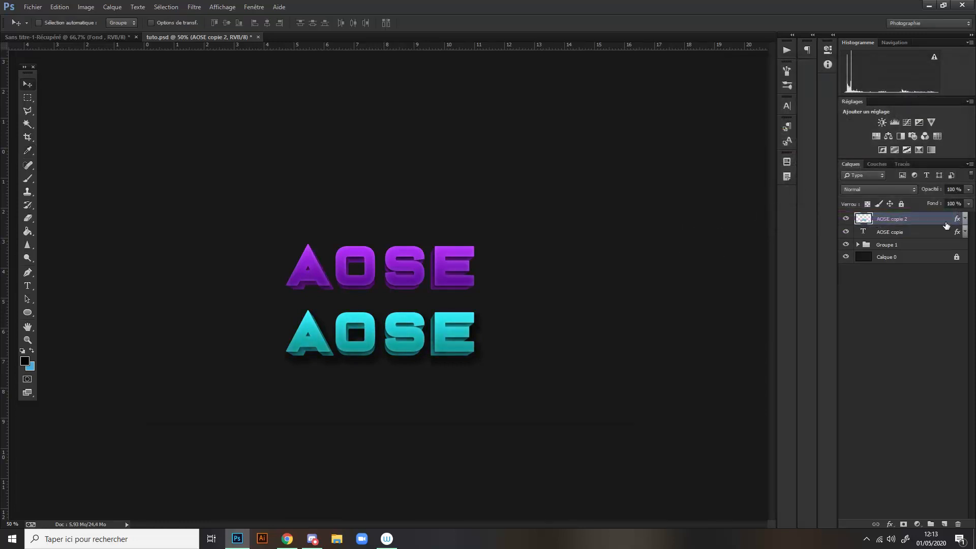
{"action": "right_click", "coordinate": [910, 224]}
{"action": "left_click", "coordinate": [885, 252]}
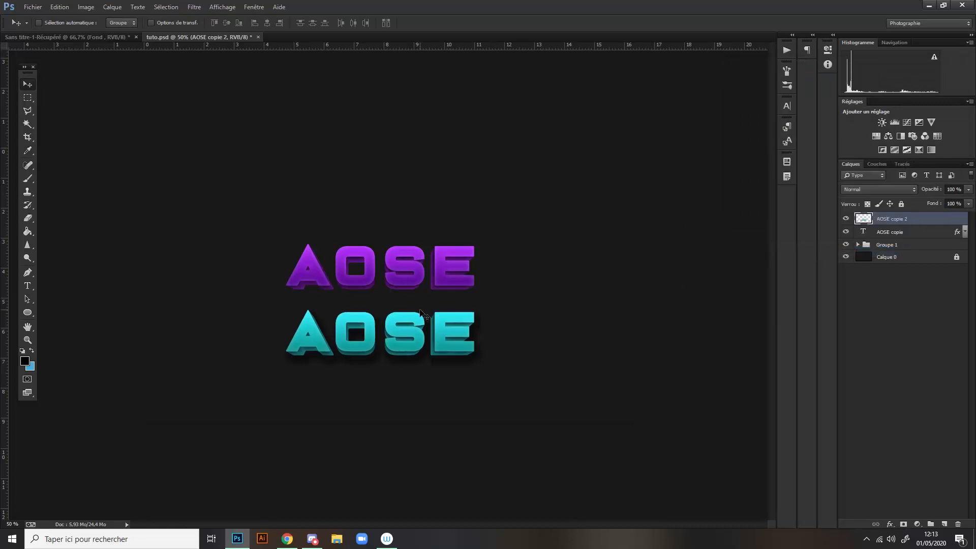
{"action": "key", "text": "ctrl+t"}
{"action": "left_click_drag", "start_coordinate": [404, 330], "coordinate": [401, 212]}
{"action": "left_click", "coordinate": [510, 23]}
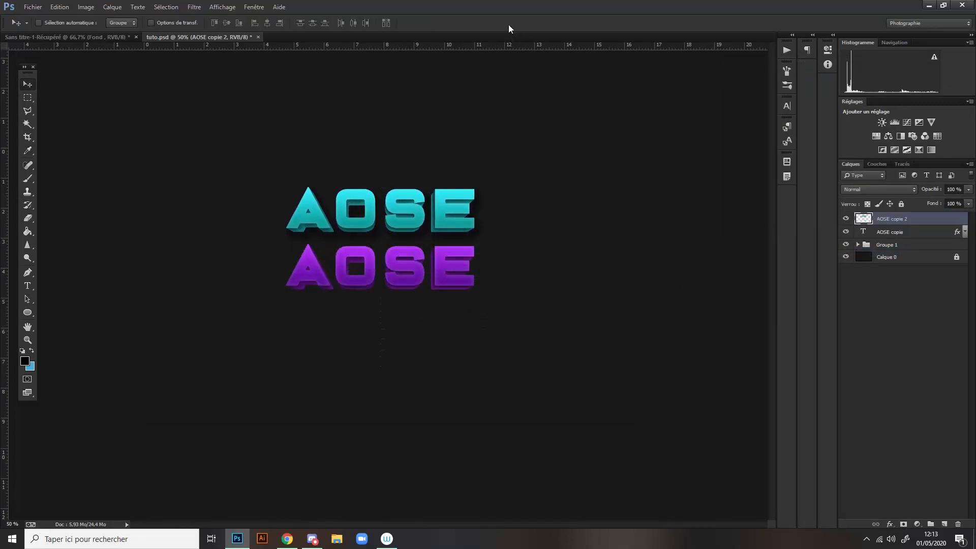
- Duplicate the cyan AOSE layer and place the copy below the purple text
{"action": "key", "text": "ctrl+j"}
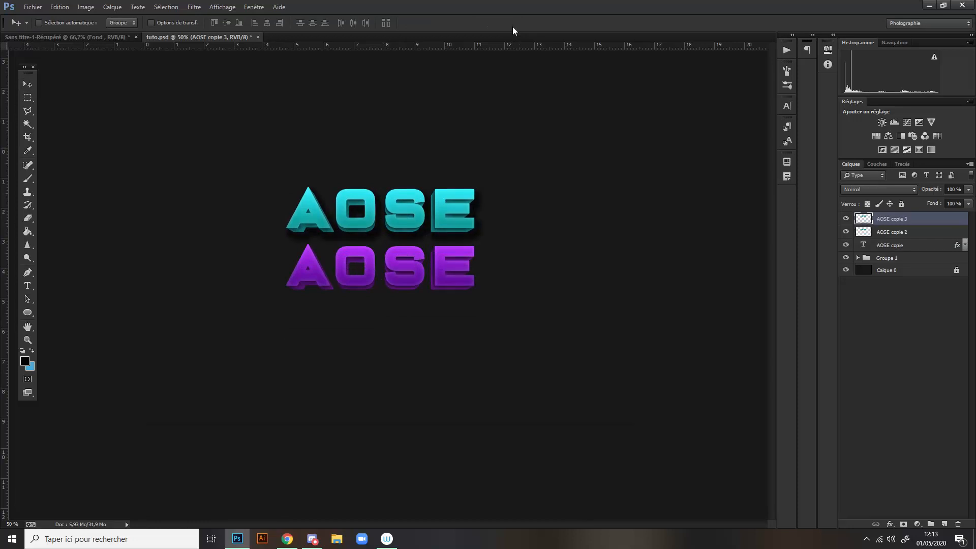
{"action": "key", "text": "ctrl+t"}
{"action": "left_click_drag", "start_coordinate": [426, 212], "coordinate": [432, 330]}
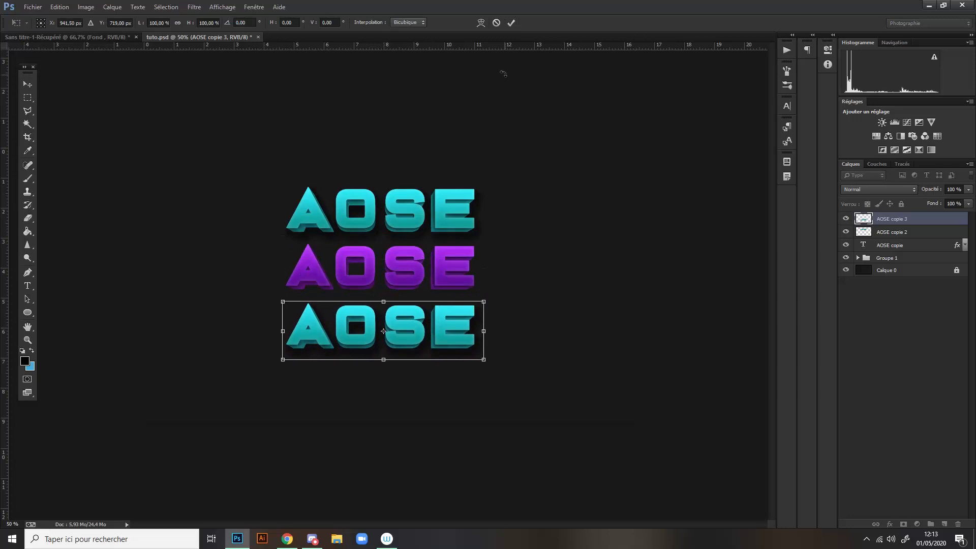
{"action": "left_click", "coordinate": [512, 23]}
- Recolour the lower AOSE copie 3 text to orange by setting its hue shift to -153 in Hue/Saturation
{"action": "key", "text": "ctrl+u"}
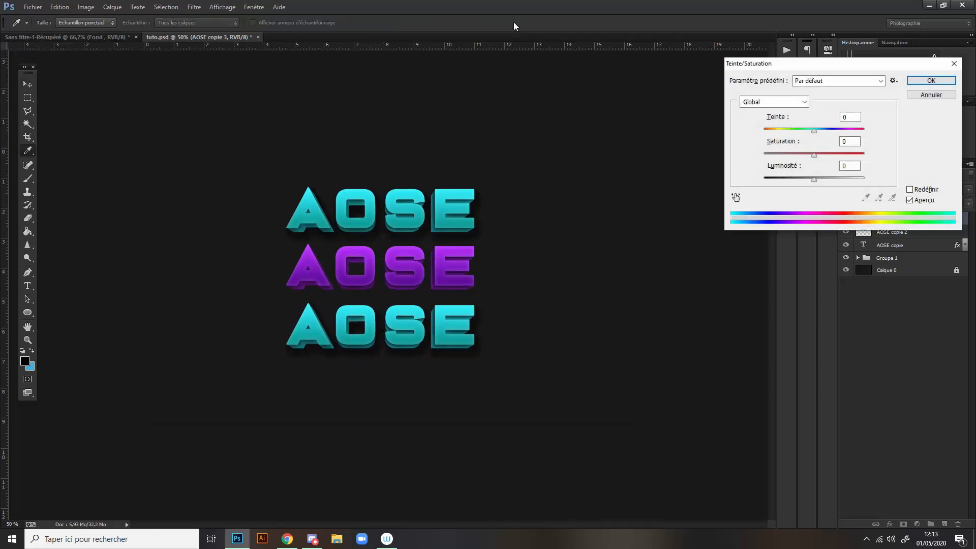
{"action": "left_click_drag", "start_coordinate": [814, 130], "coordinate": [771, 132]}
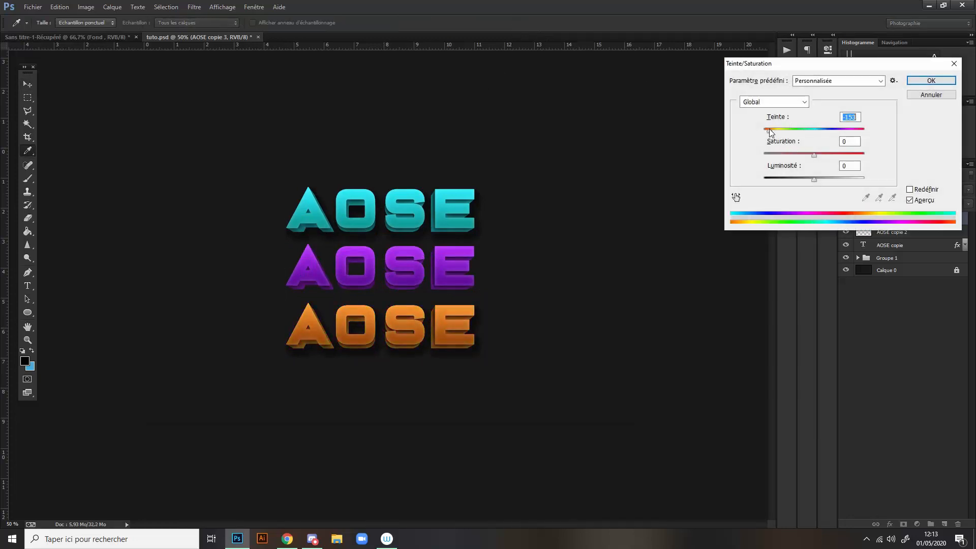
{"action": "left_click", "coordinate": [930, 80]}
{"action": "key", "text": "ctrl+plus"}
{"action": "key", "text": "ctrl+plus"}
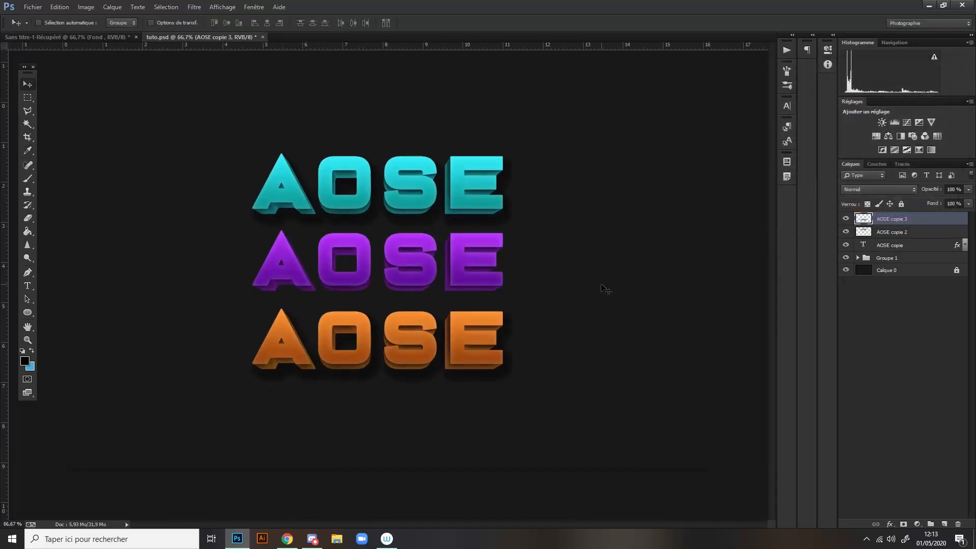
{"action": "key", "text": "ctrl+minus"}
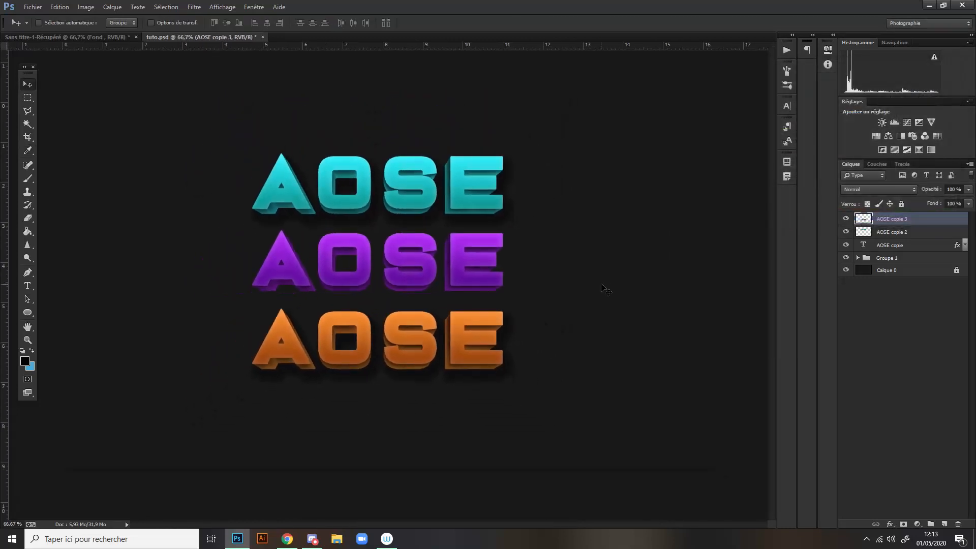